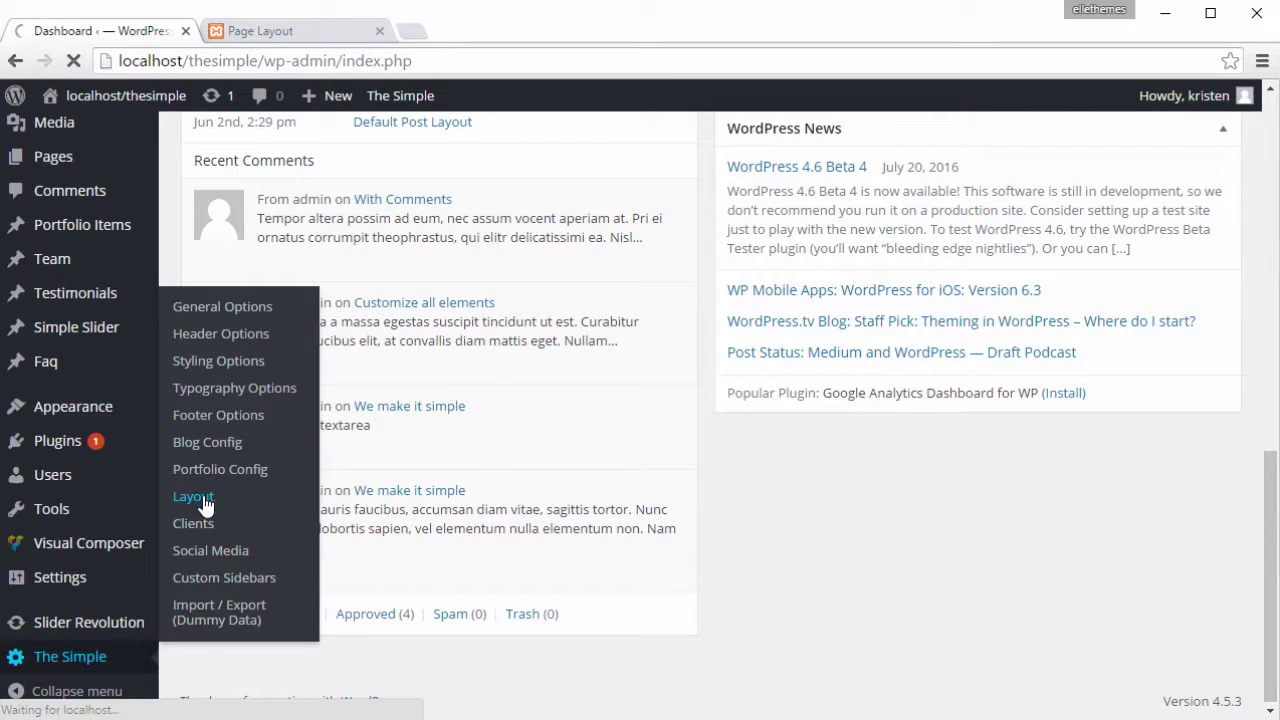
Set the overall site layout to Boxed in the theme's Layout options and save the changes
scroll(645, 452, "down", 3)
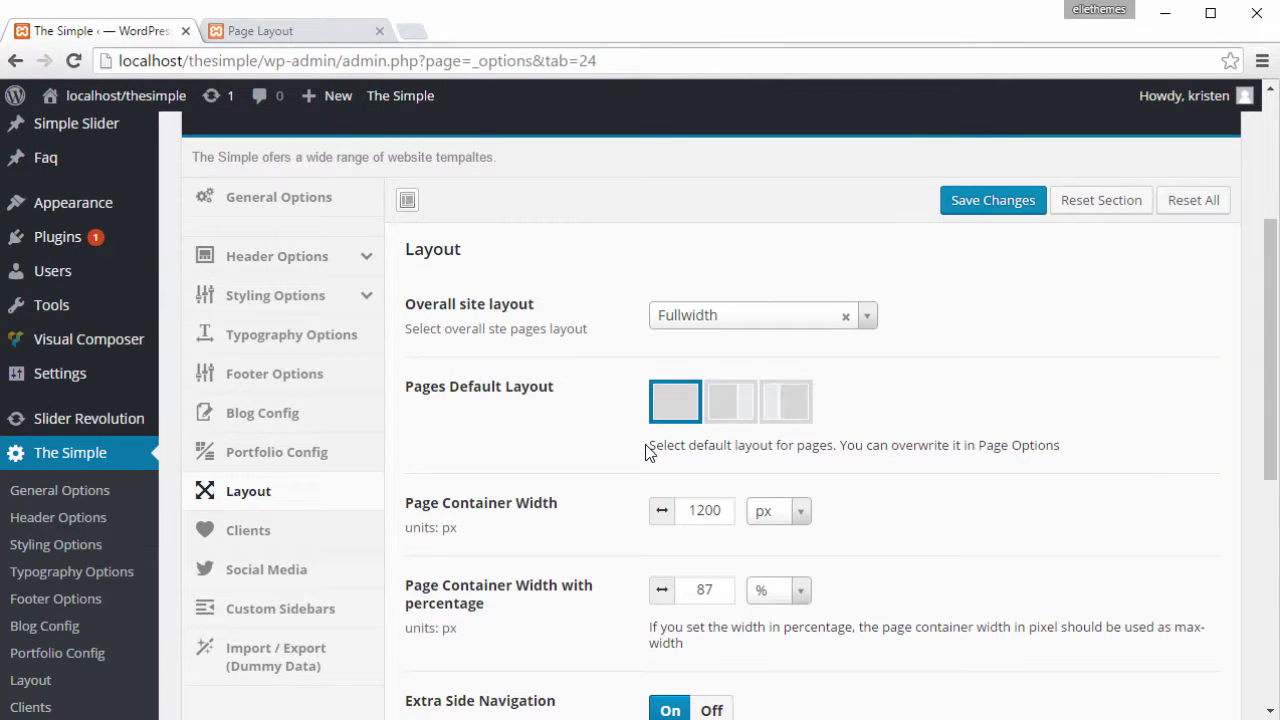
left_click(868, 320)
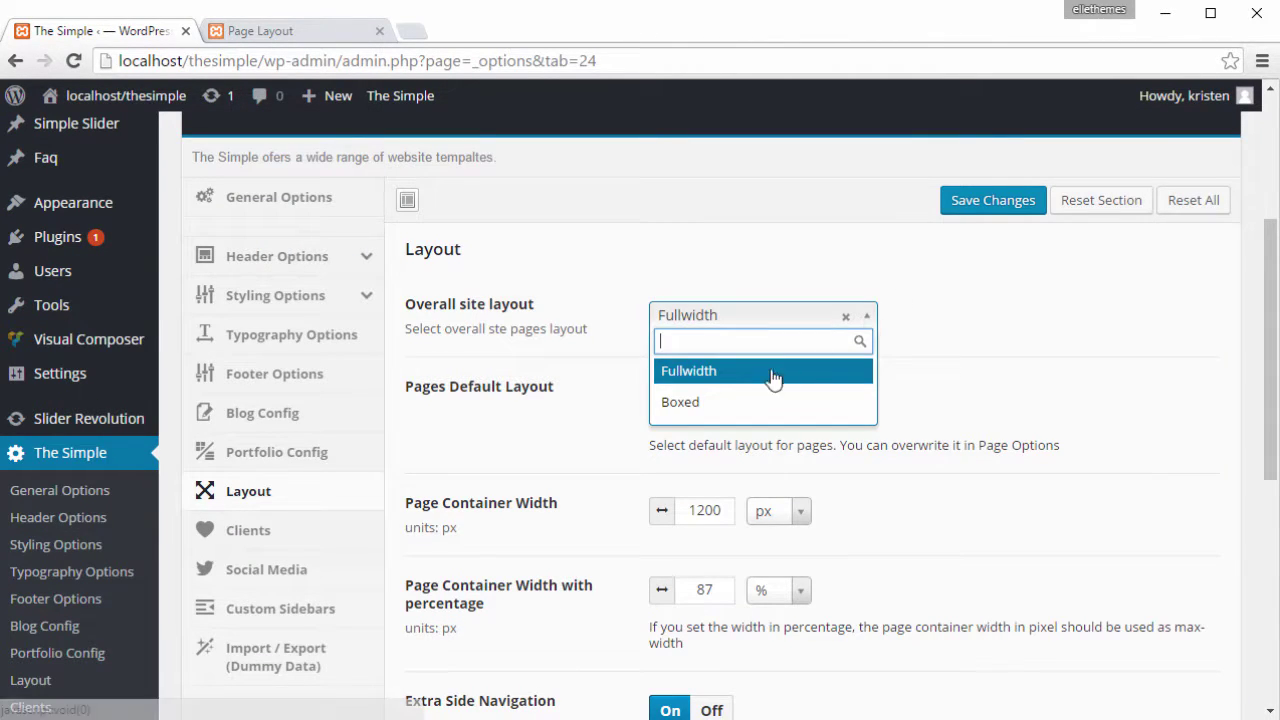
left_click(691, 408)
left_click(991, 204)
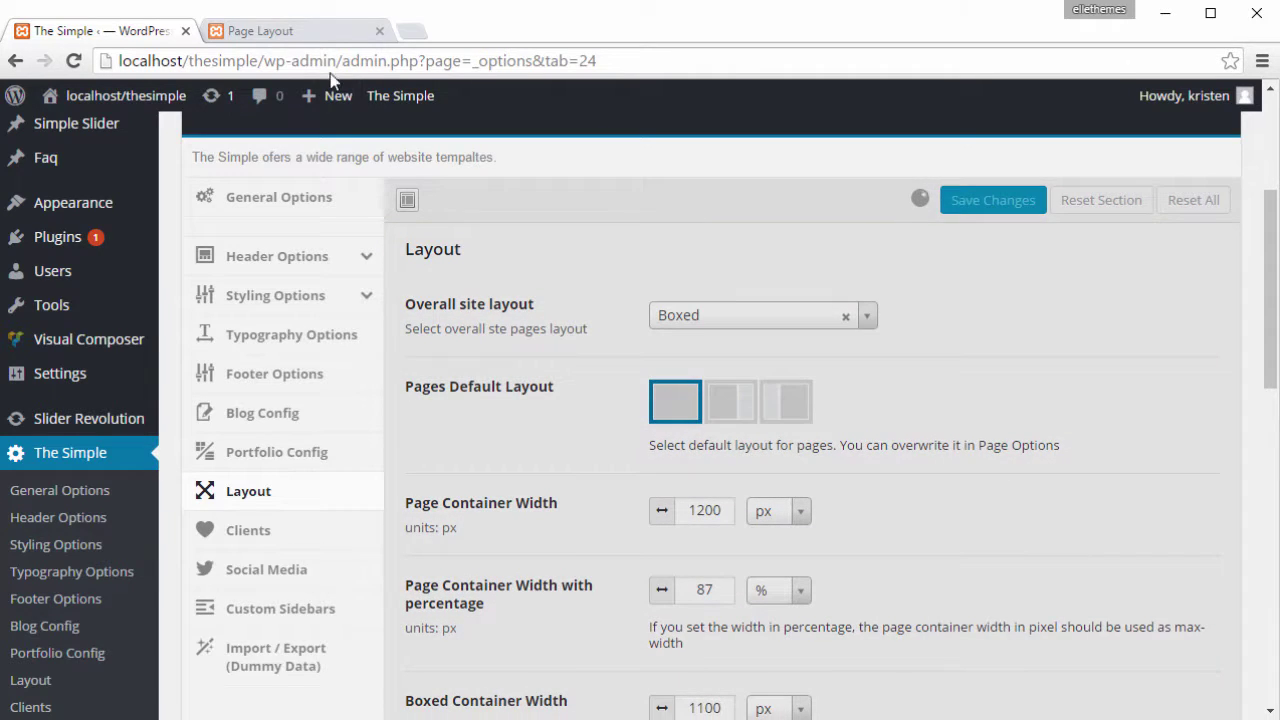
Reload the Page Layout page on the site and look over the boxed layout down to the footer
left_click(310, 40)
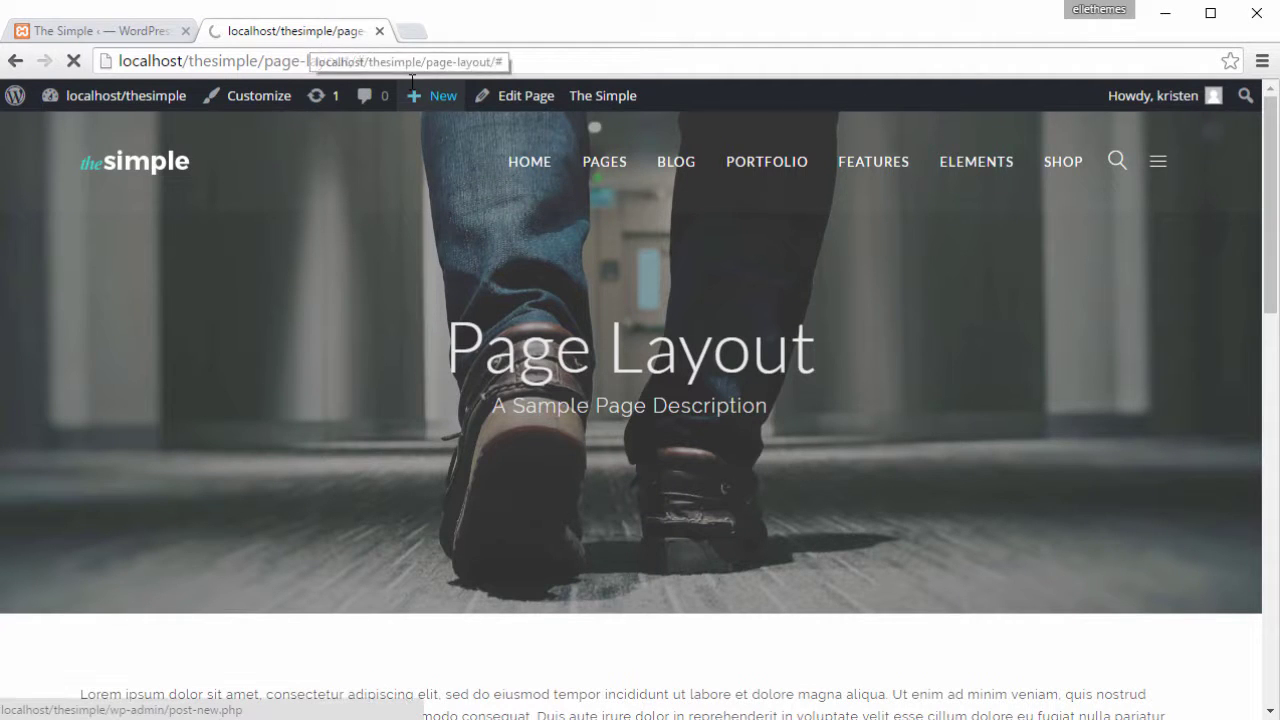
mouse_move(432, 95)
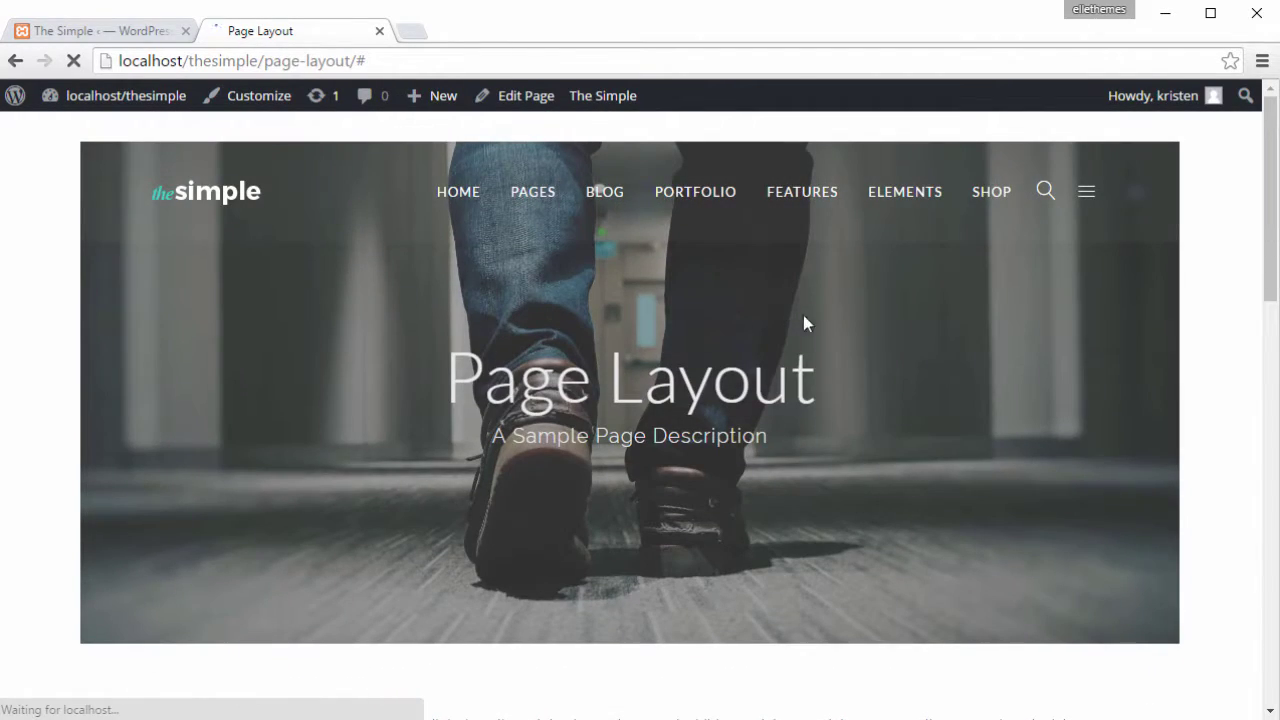
scroll(837, 312, "down", 10)
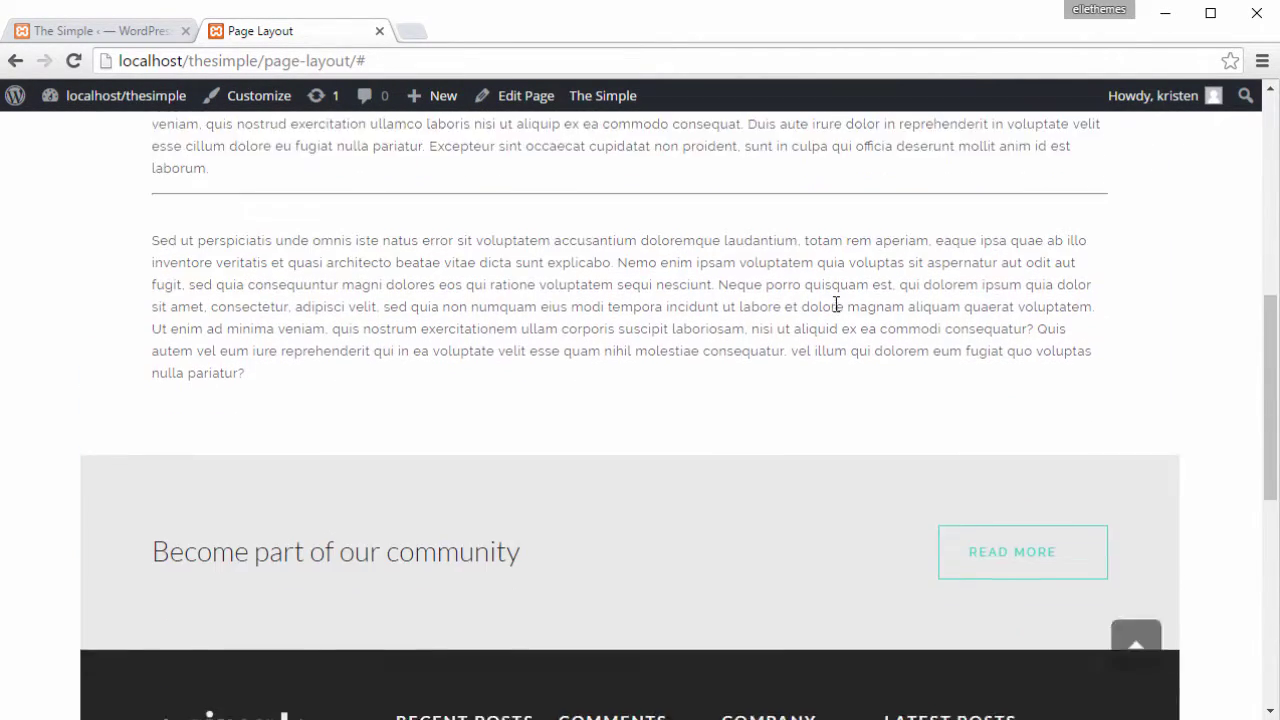
scroll(837, 312, "up", 10)
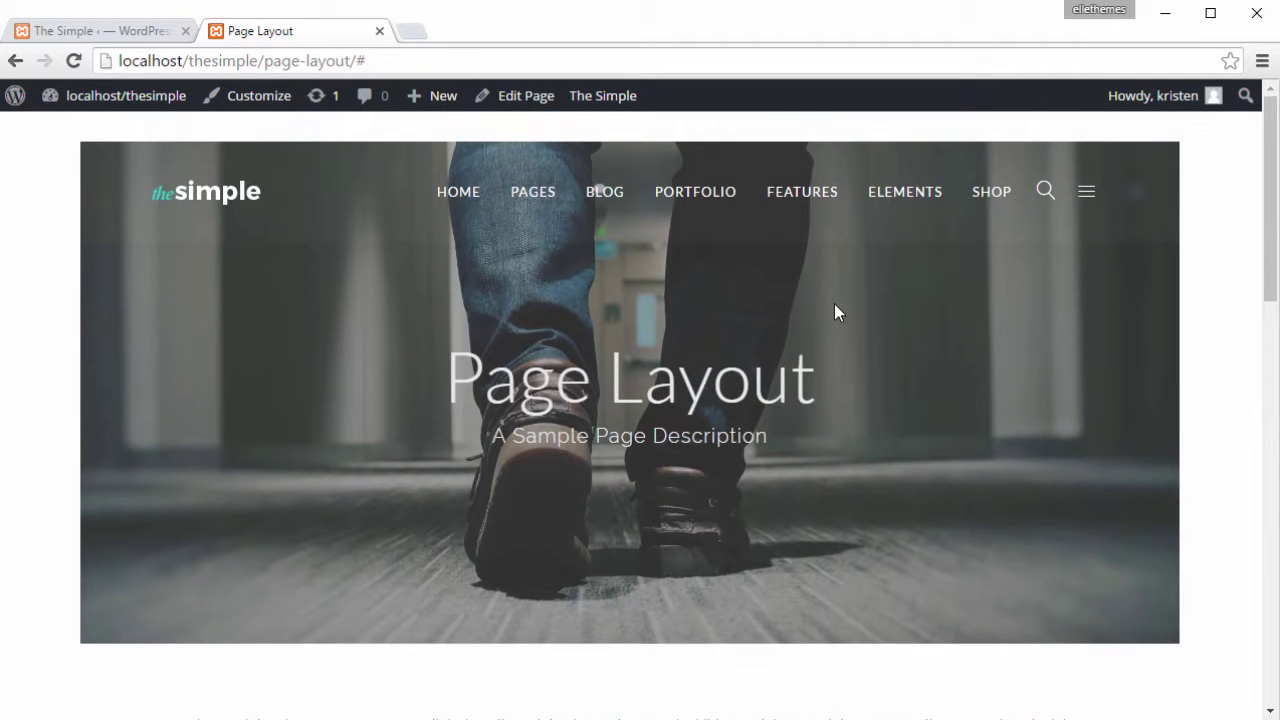
Turn on the boxed container shadow in the theme's Layout options and save the changes
left_click(44, 34)
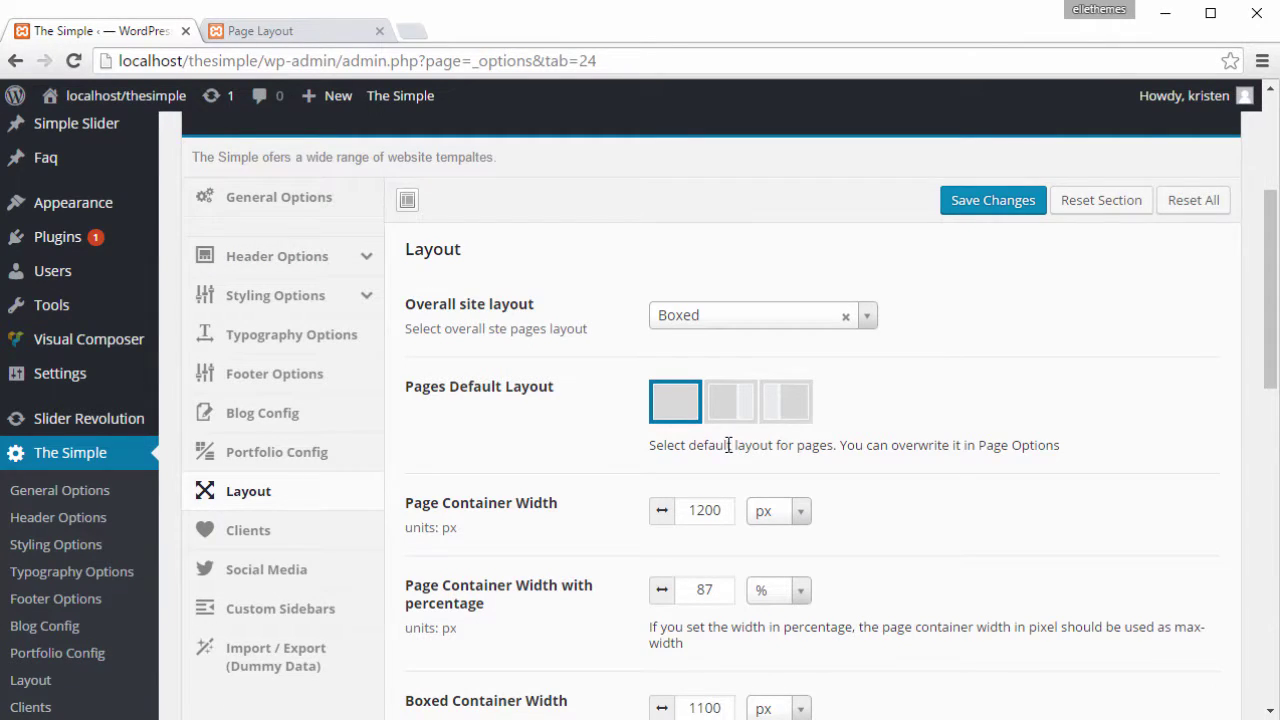
scroll(729, 445, "down", 6)
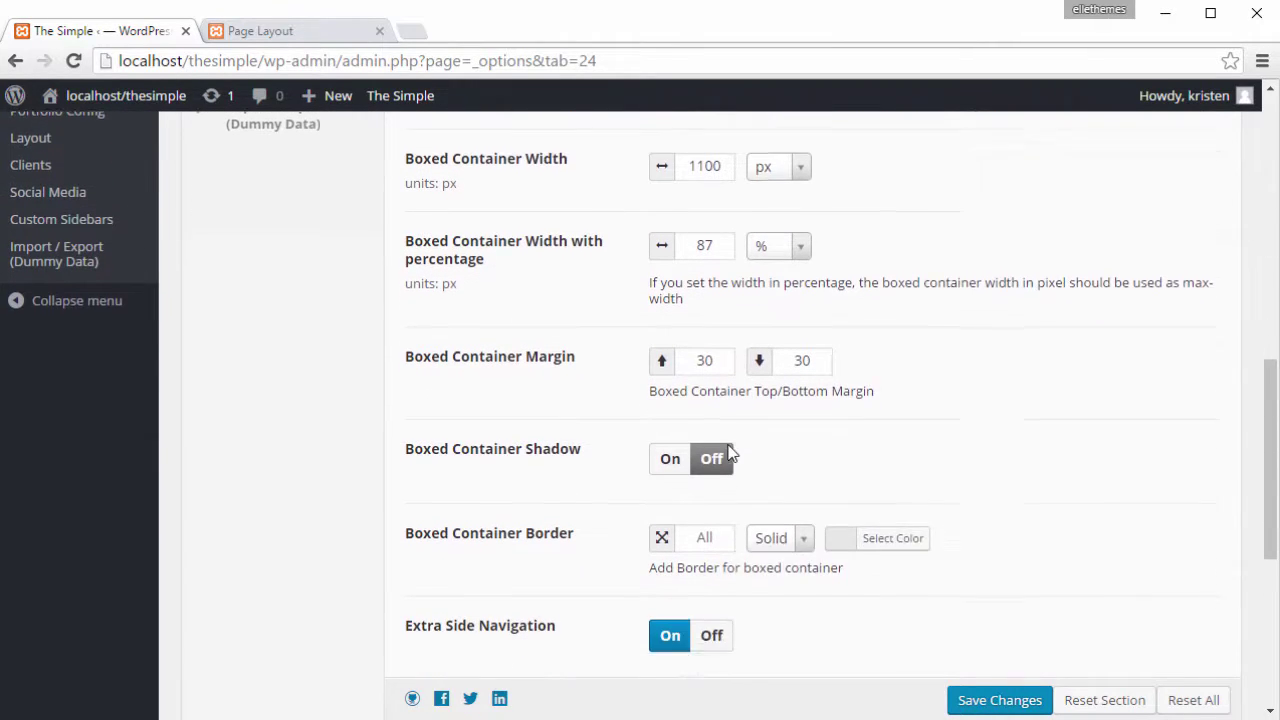
left_click(668, 400)
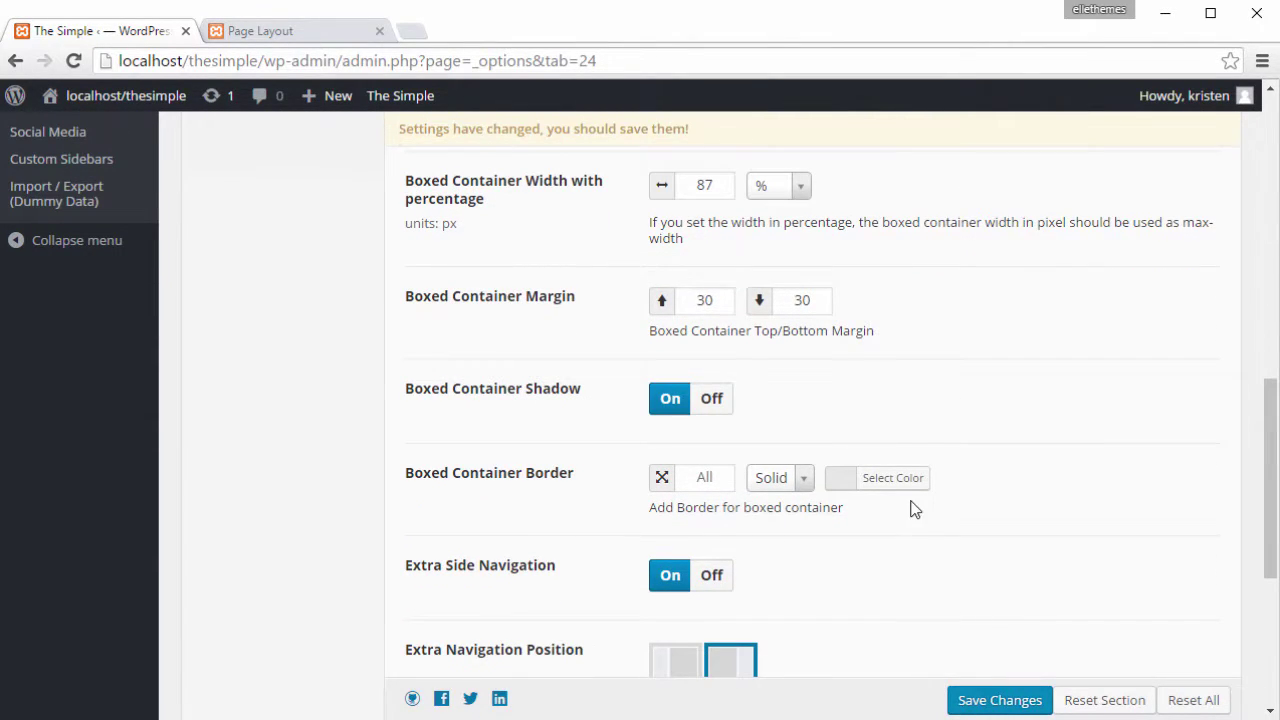
left_click(975, 697)
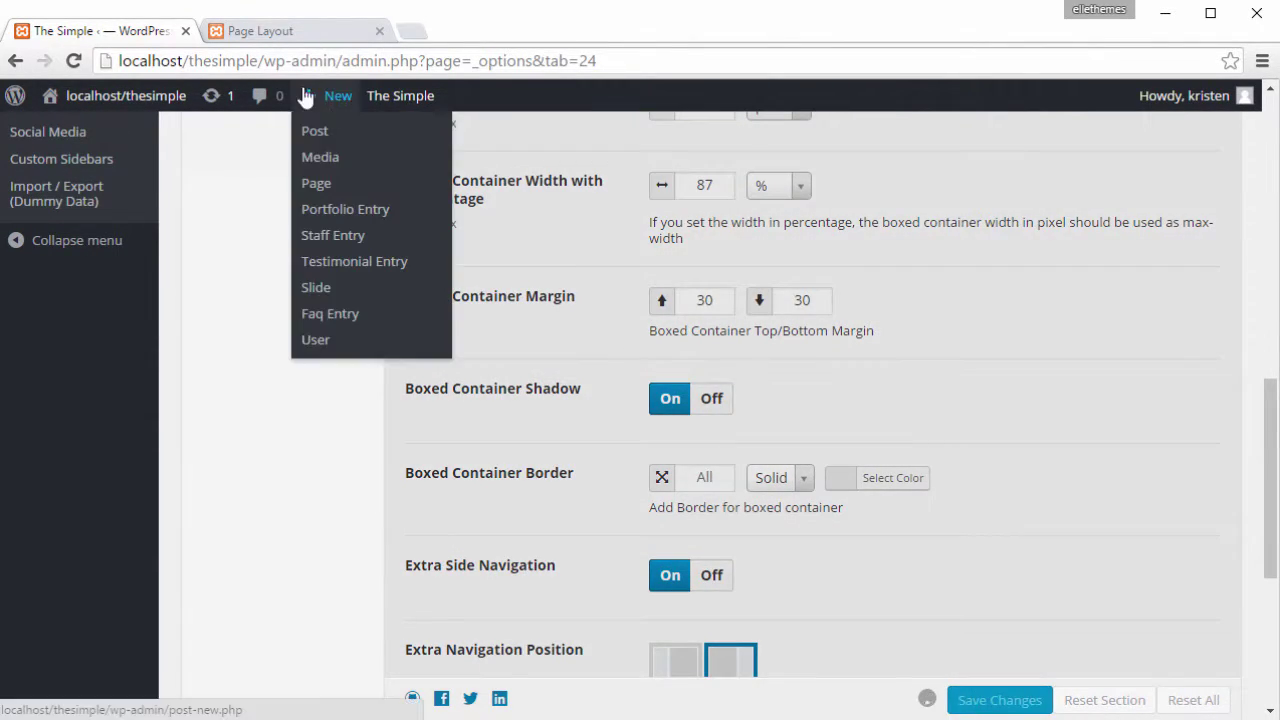
Reload the Page Layout page and examine the shadow along the edges of the boxed container
left_click(262, 31)
key("F5")
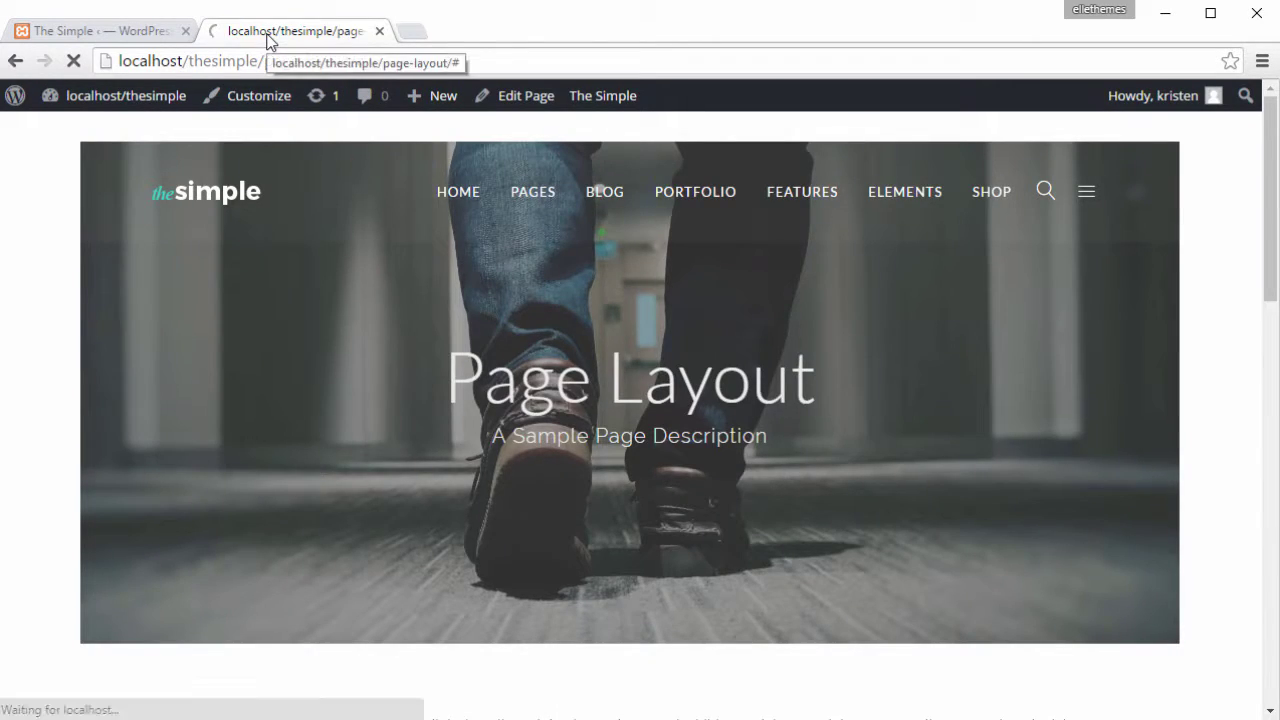
mouse_move(568, 207)
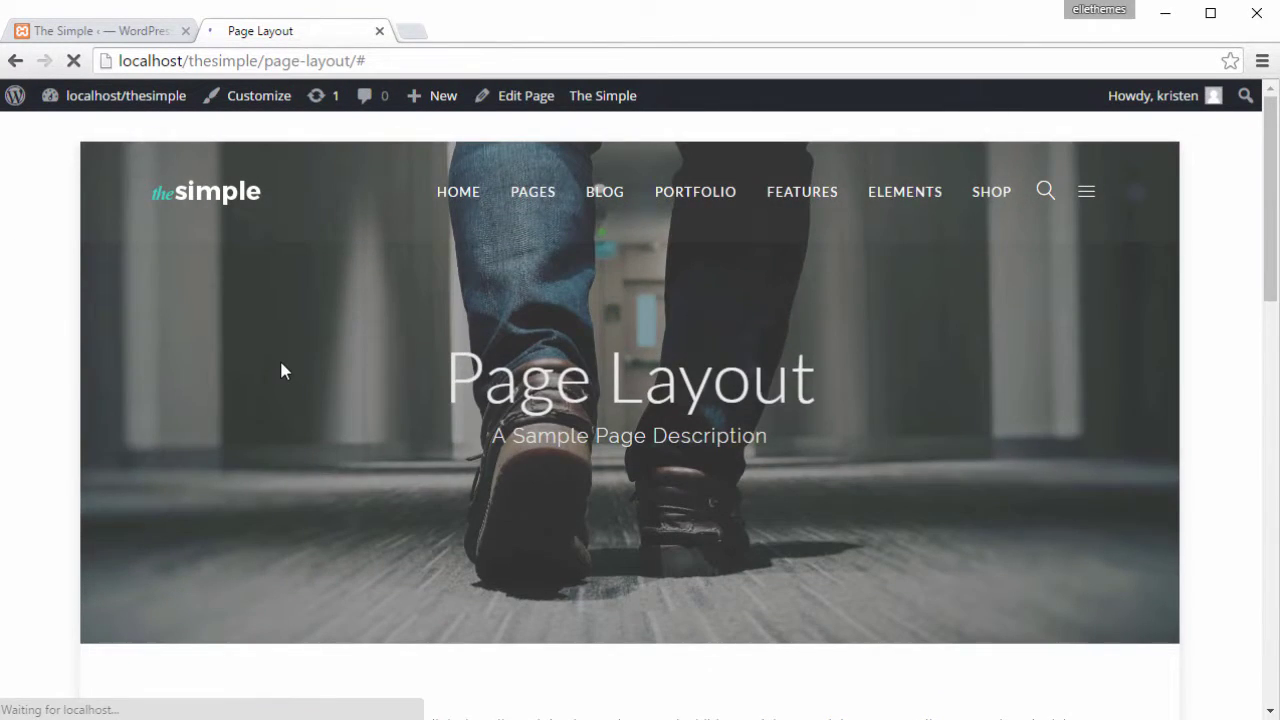
scroll(281, 370, "down", 1)
scroll(281, 370, "down", 3)
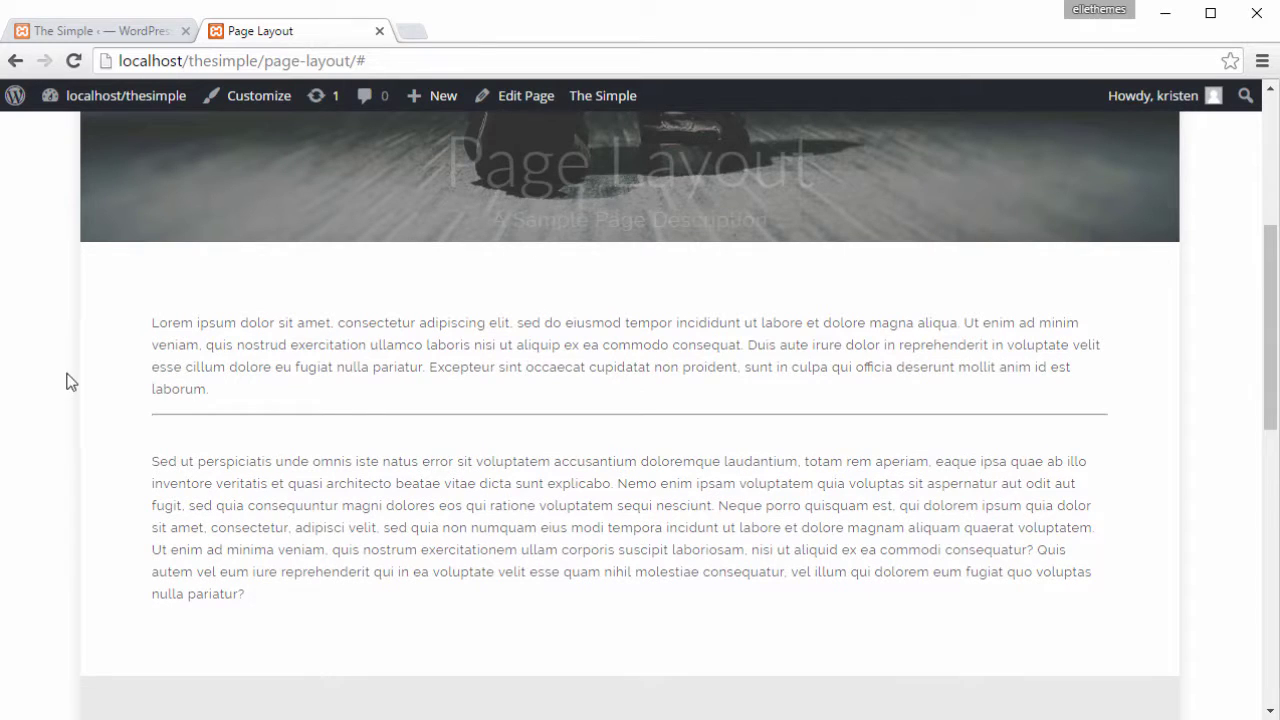
scroll(113, 400, "down", 2)
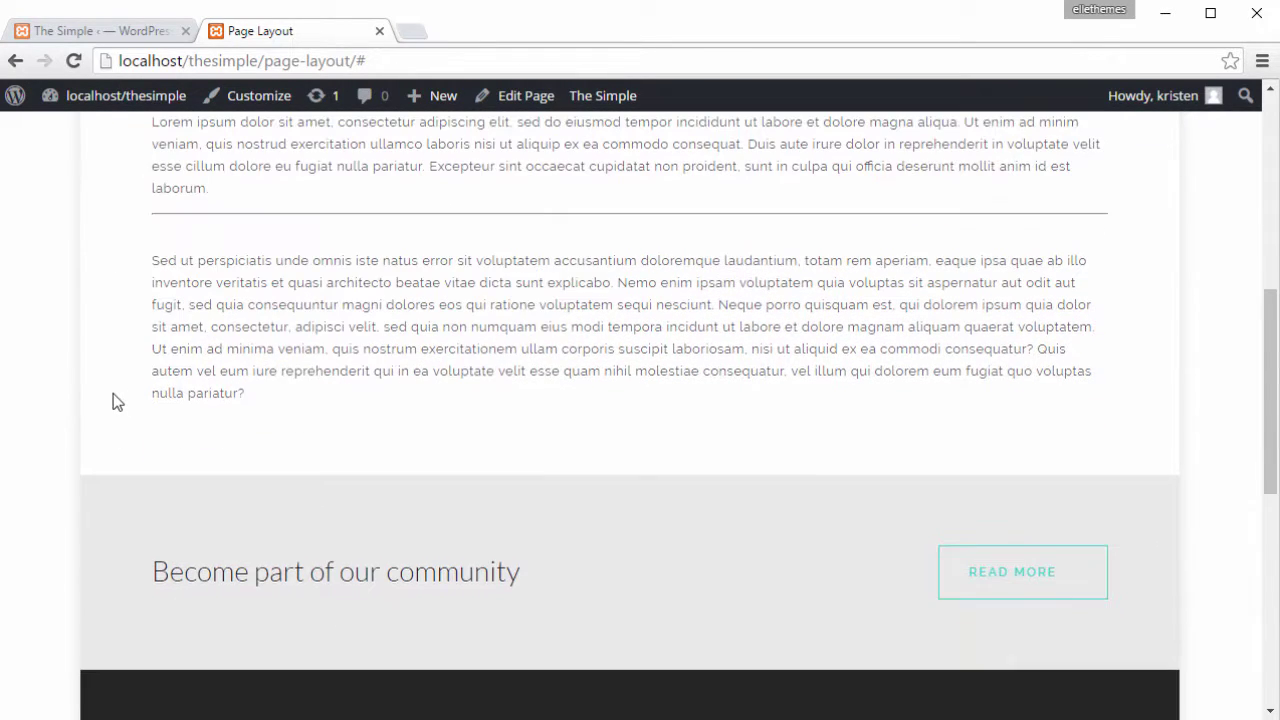
Set the page container width with percentage to 100% in the Layout options and save the changes
left_click(83, 34)
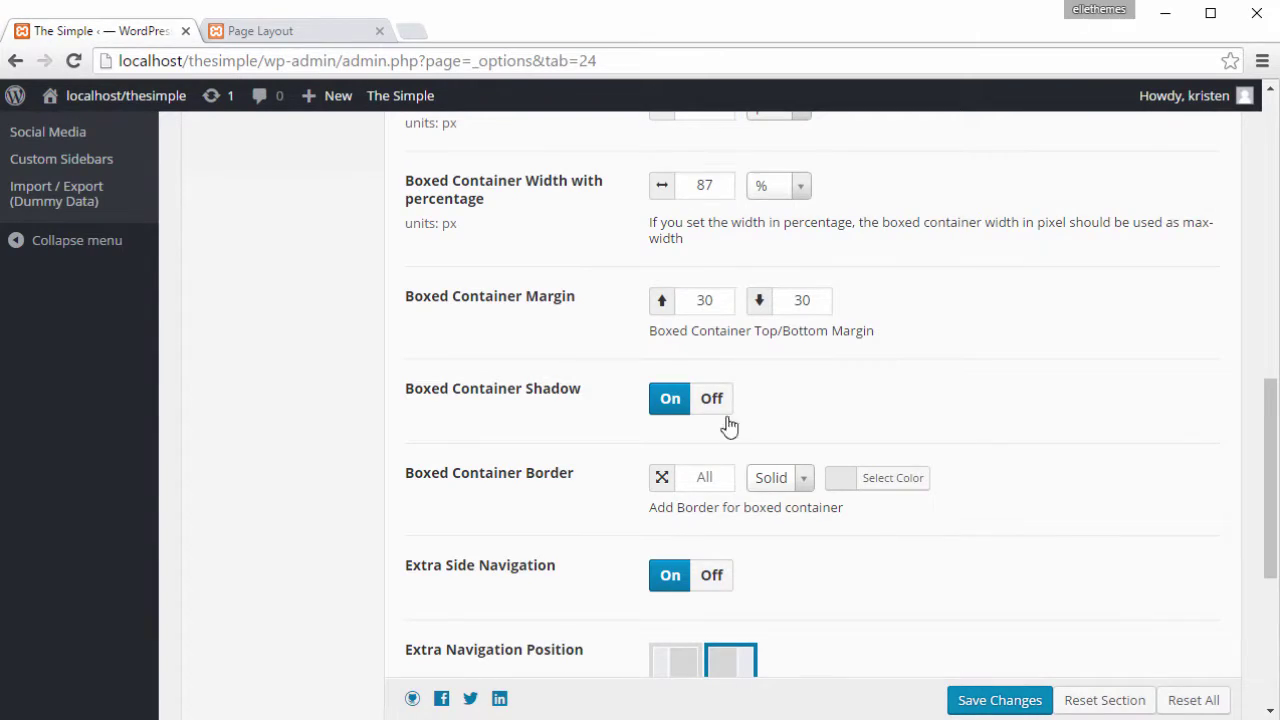
scroll(897, 470, "down", 1)
scroll(897, 470, "up", 4)
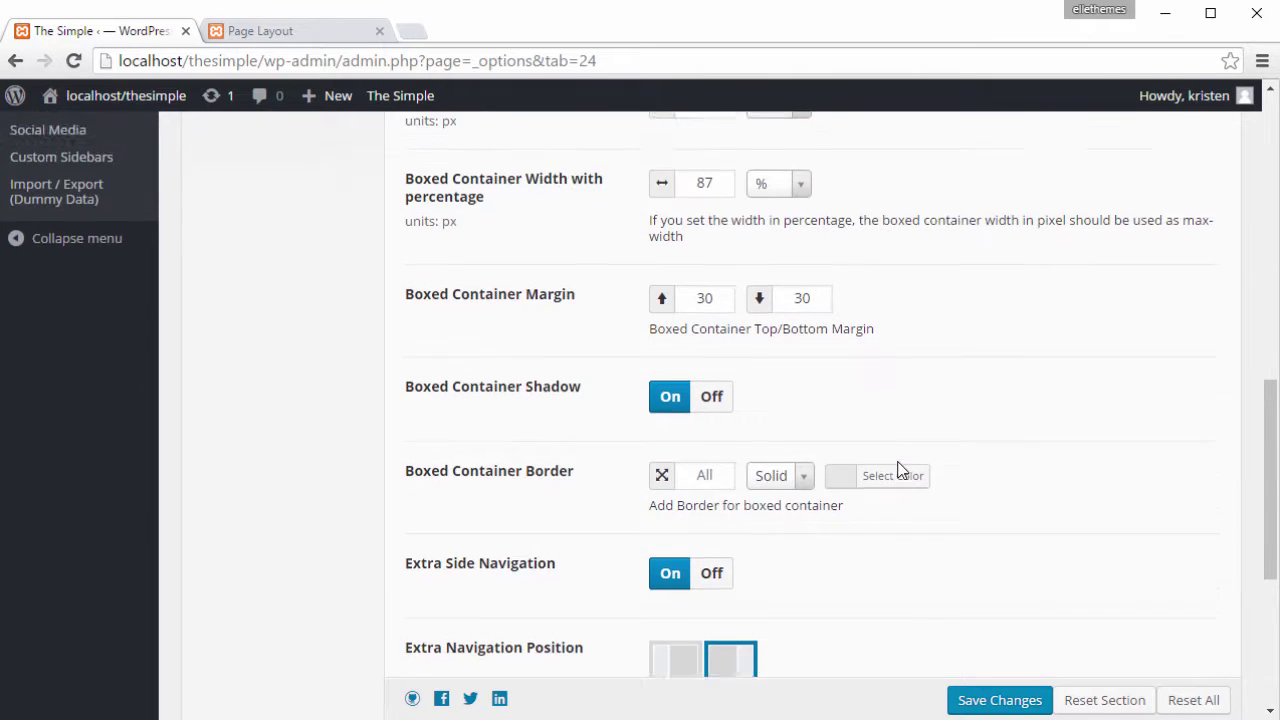
scroll(897, 470, "up", 2)
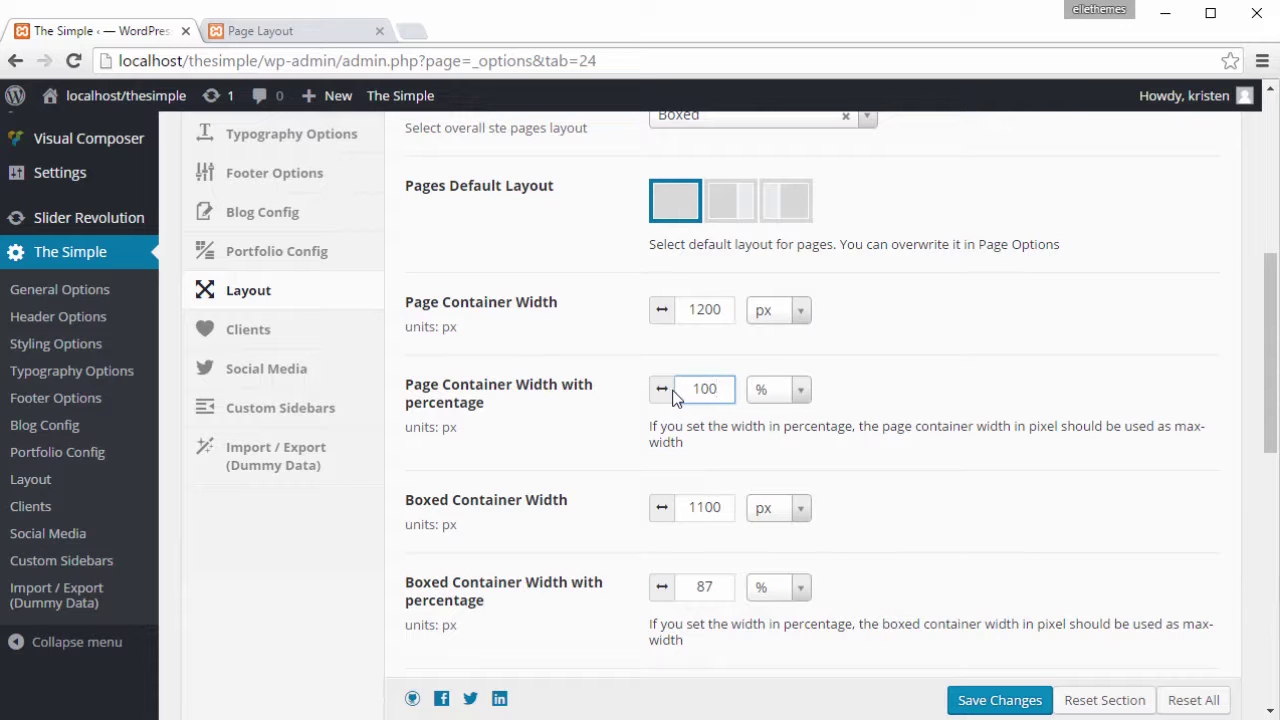
scroll(965, 428, "down", 3)
left_click(987, 701)
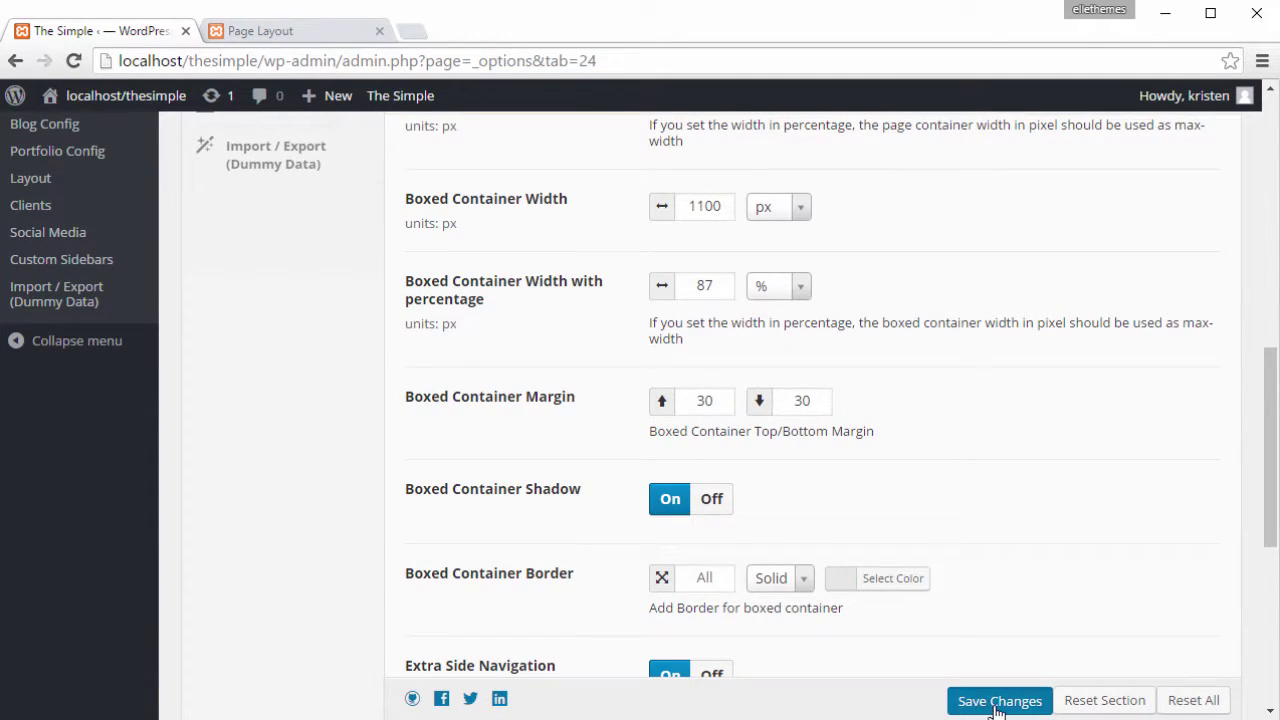
Reload the Page Layout page and check how the content fills the width of the boxed container
left_click(293, 31)
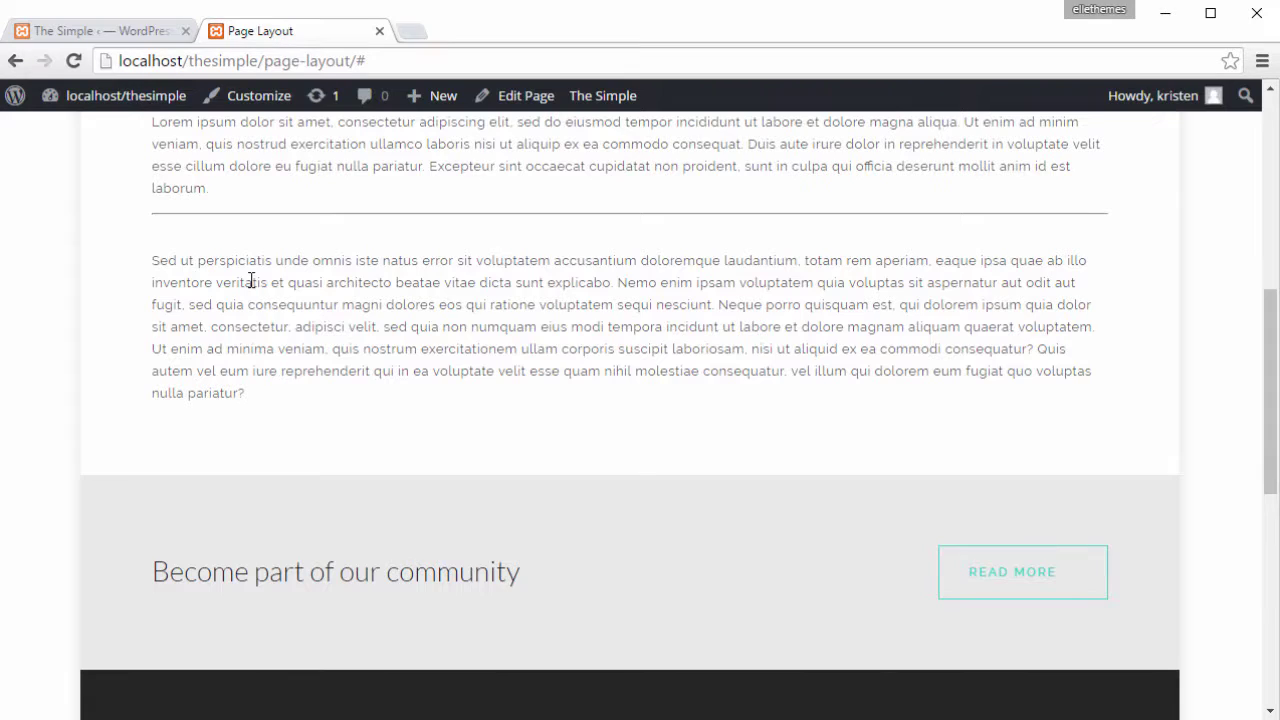
key("F5")
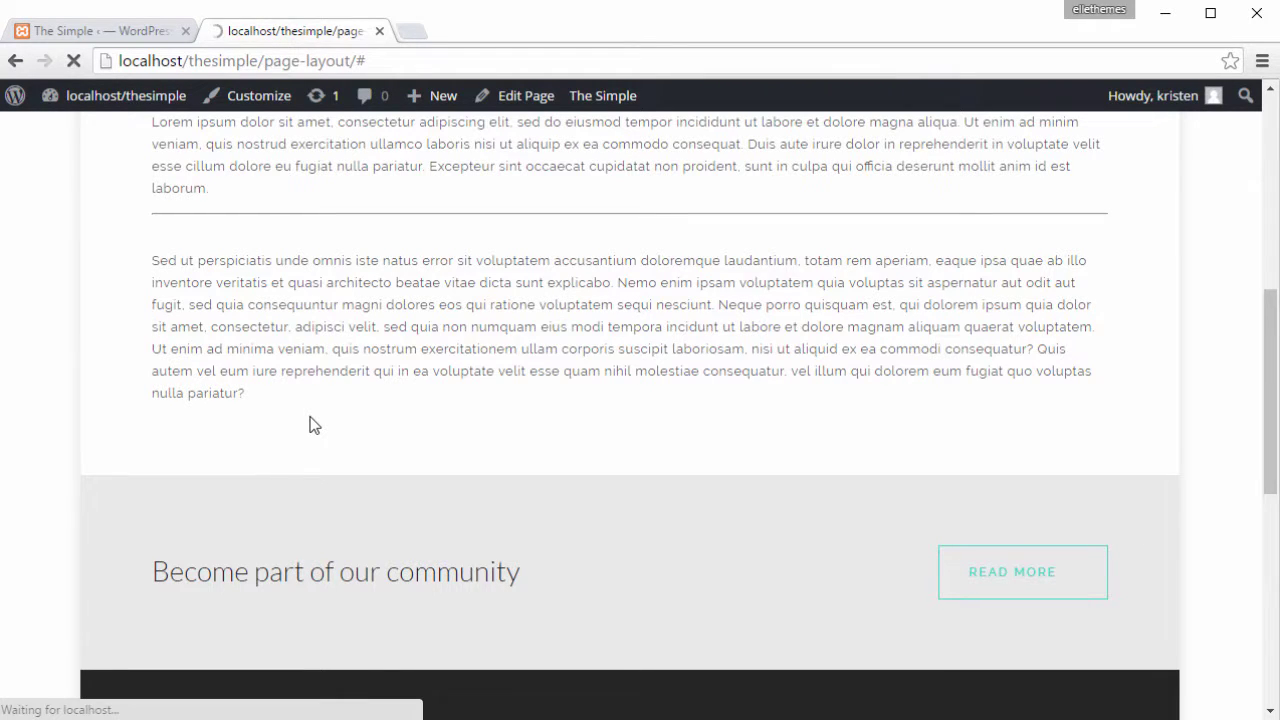
scroll(310, 420, "down", 5)
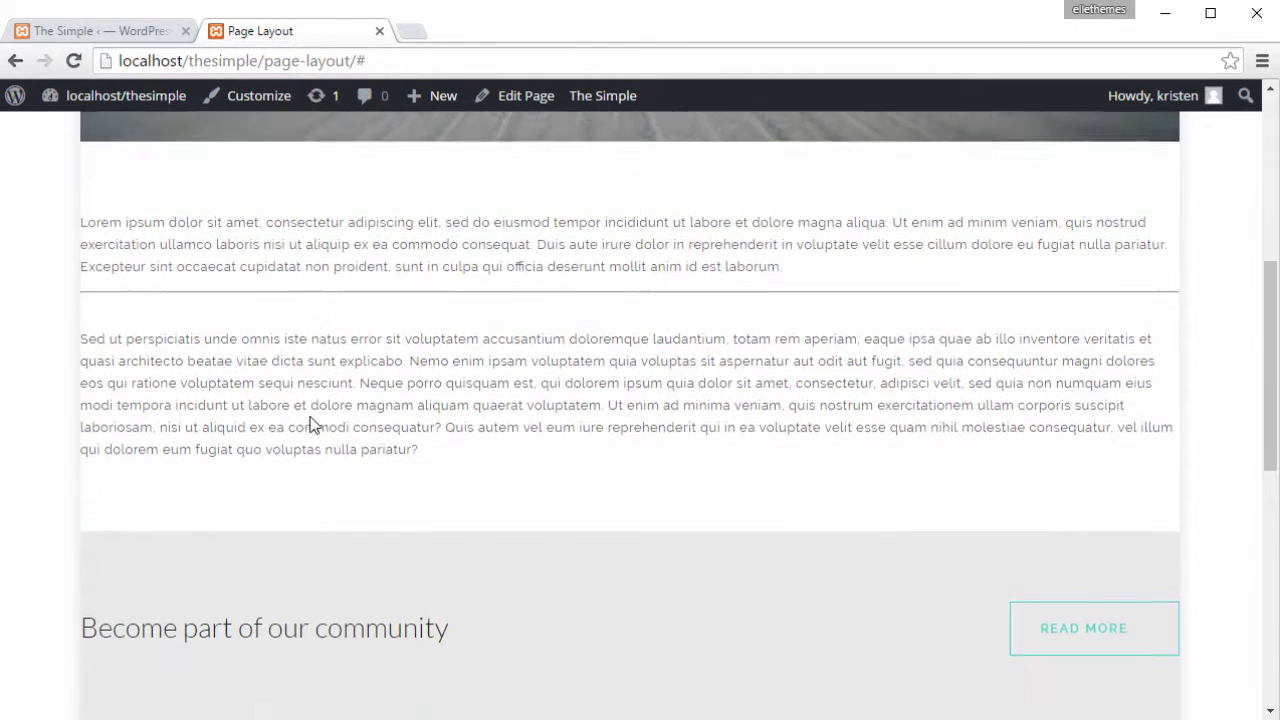
scroll(290, 420, "down", 1)
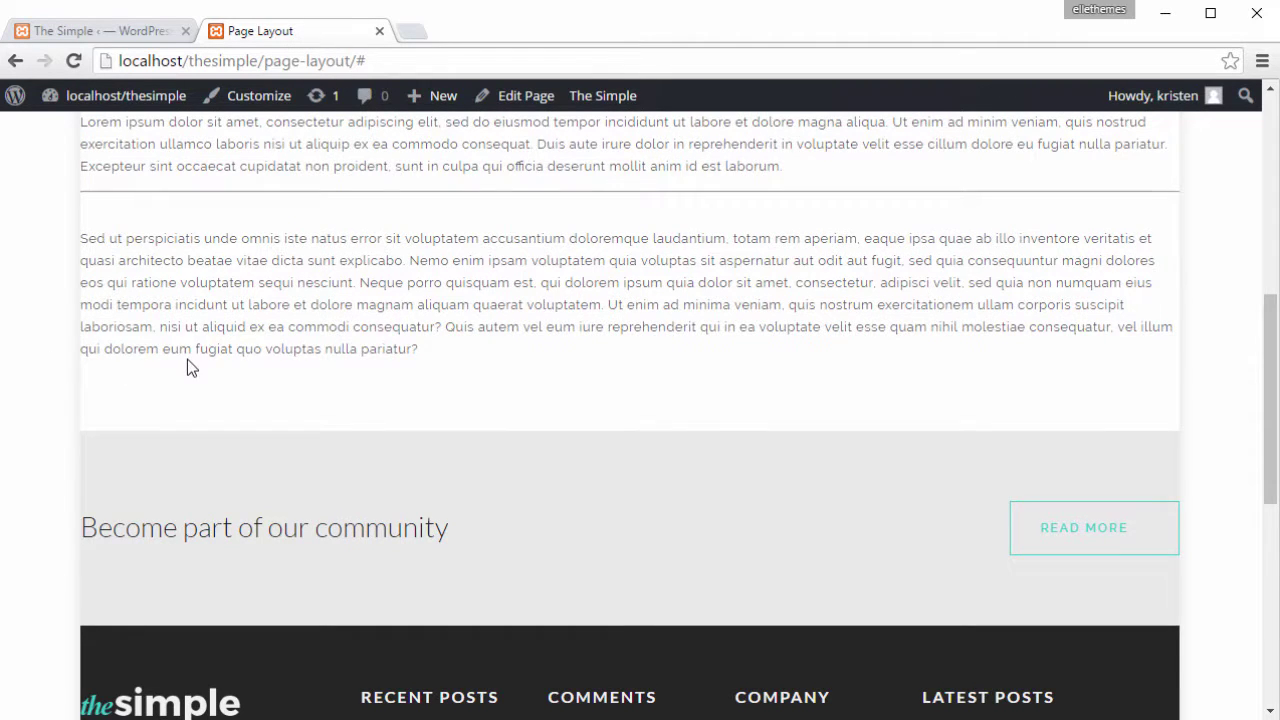
scroll(185, 362, "up", 4)
Set the page container width with percentage to 87% and the extra navigation position to the left side, saving the options
left_click(165, 31)
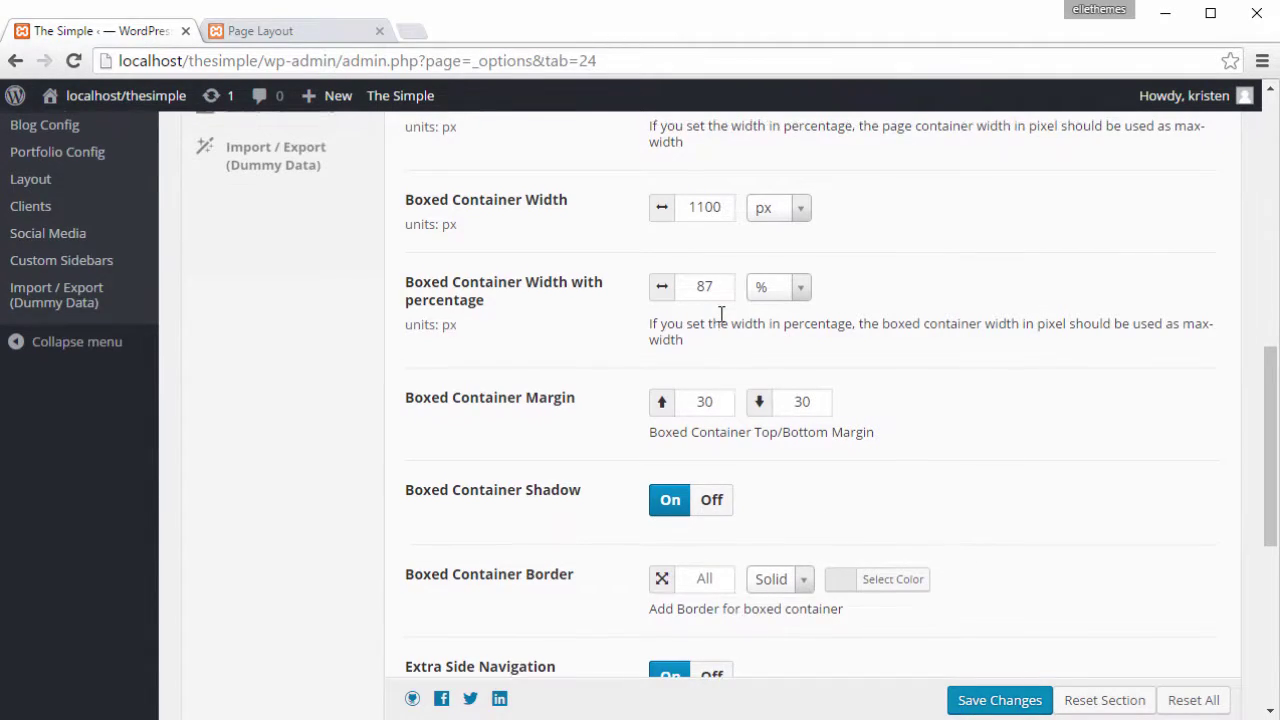
scroll(721, 300, "up", 2)
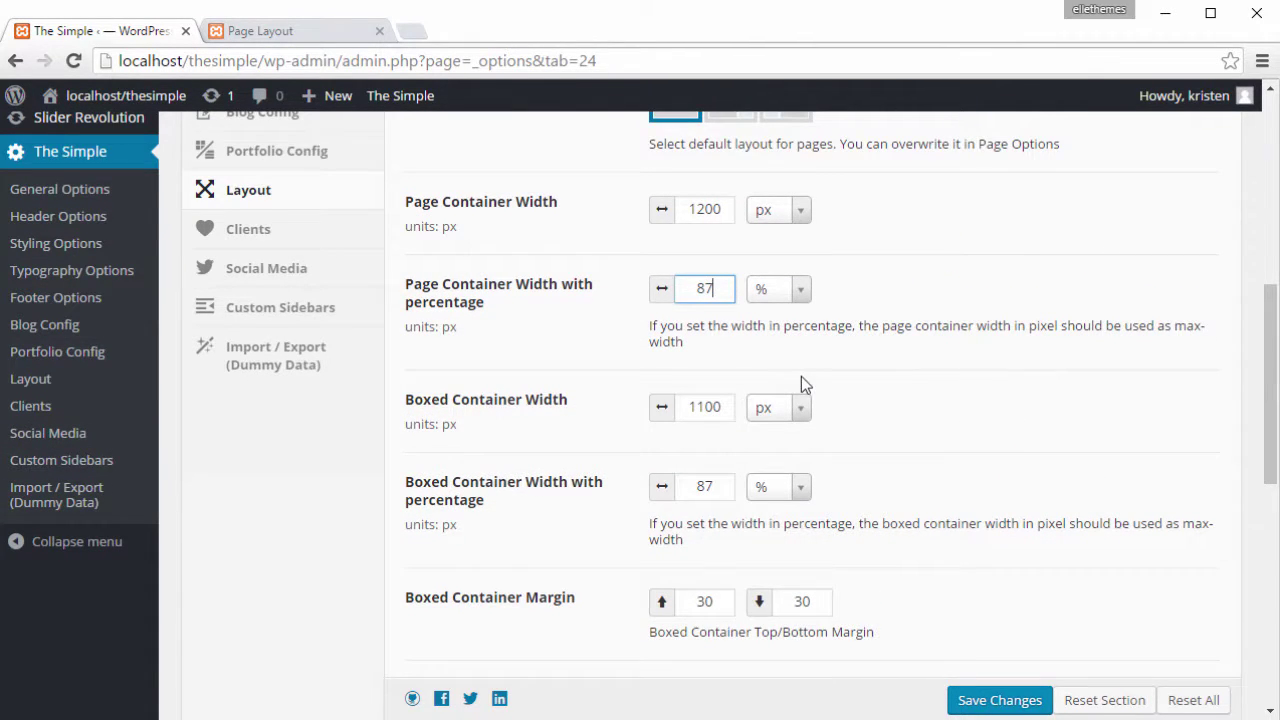
scroll(801, 384, "down", 5)
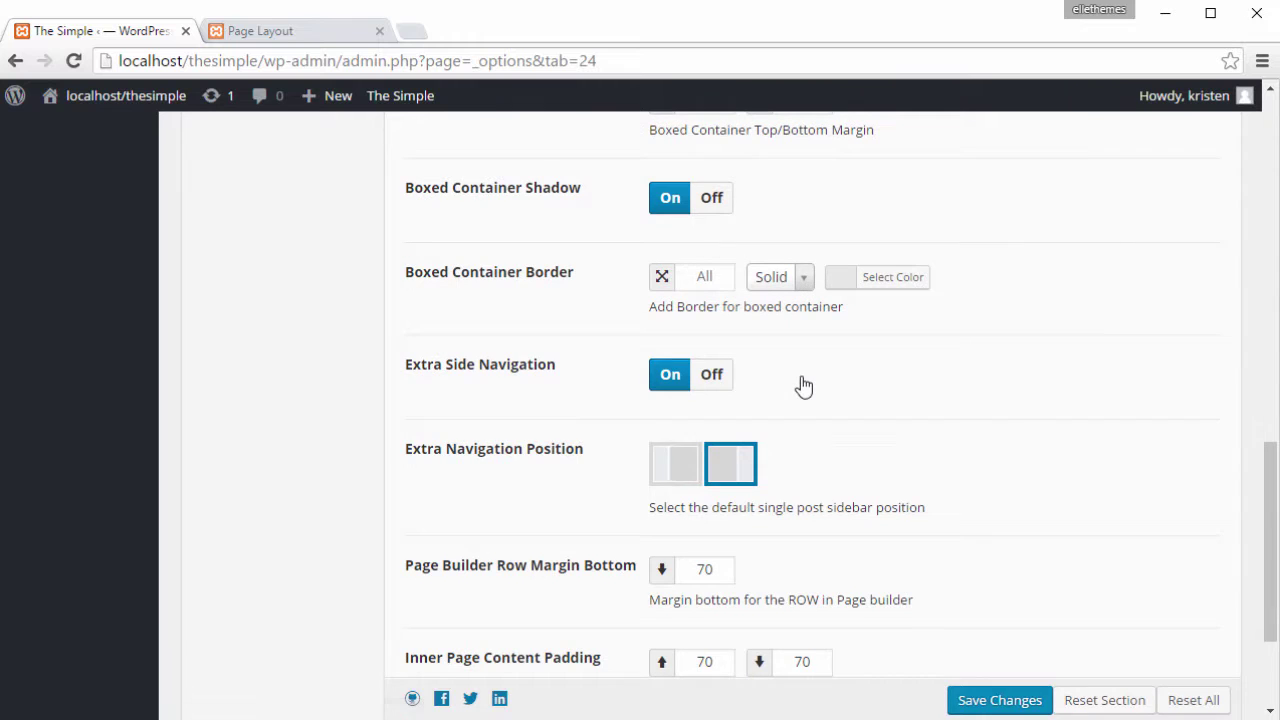
scroll(803, 385, "down", 1)
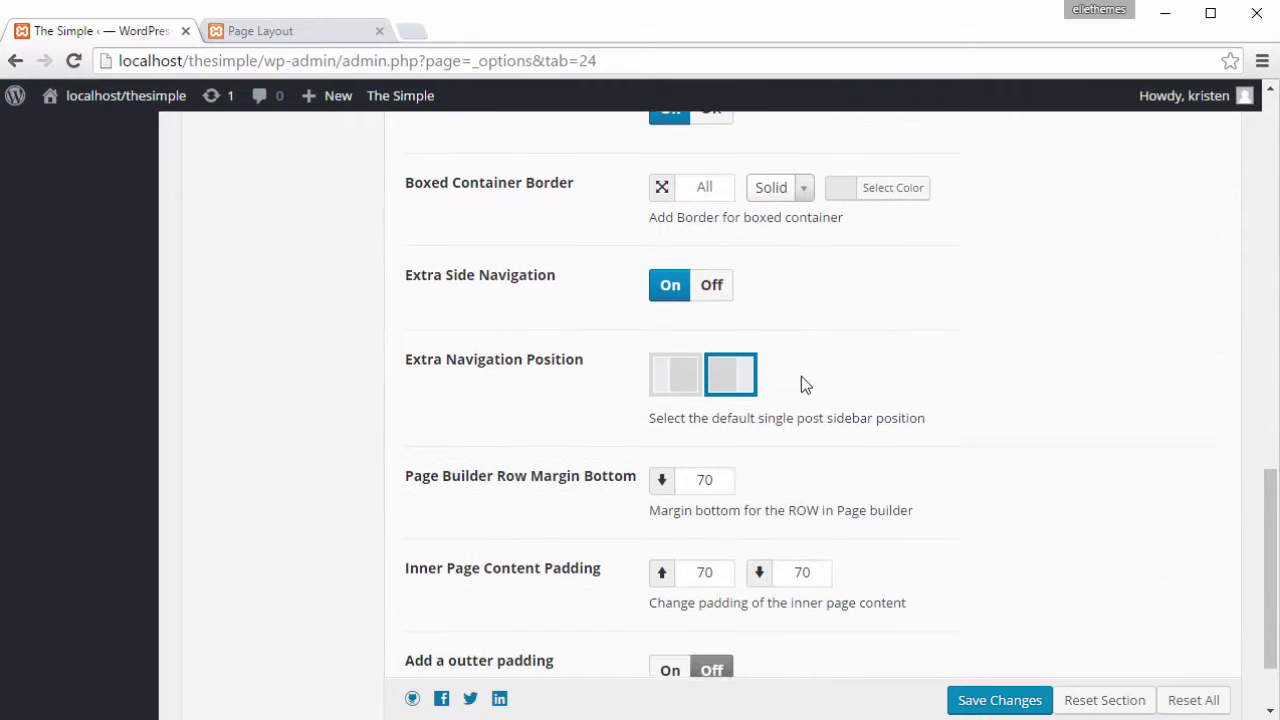
left_click(674, 365)
left_click(985, 706)
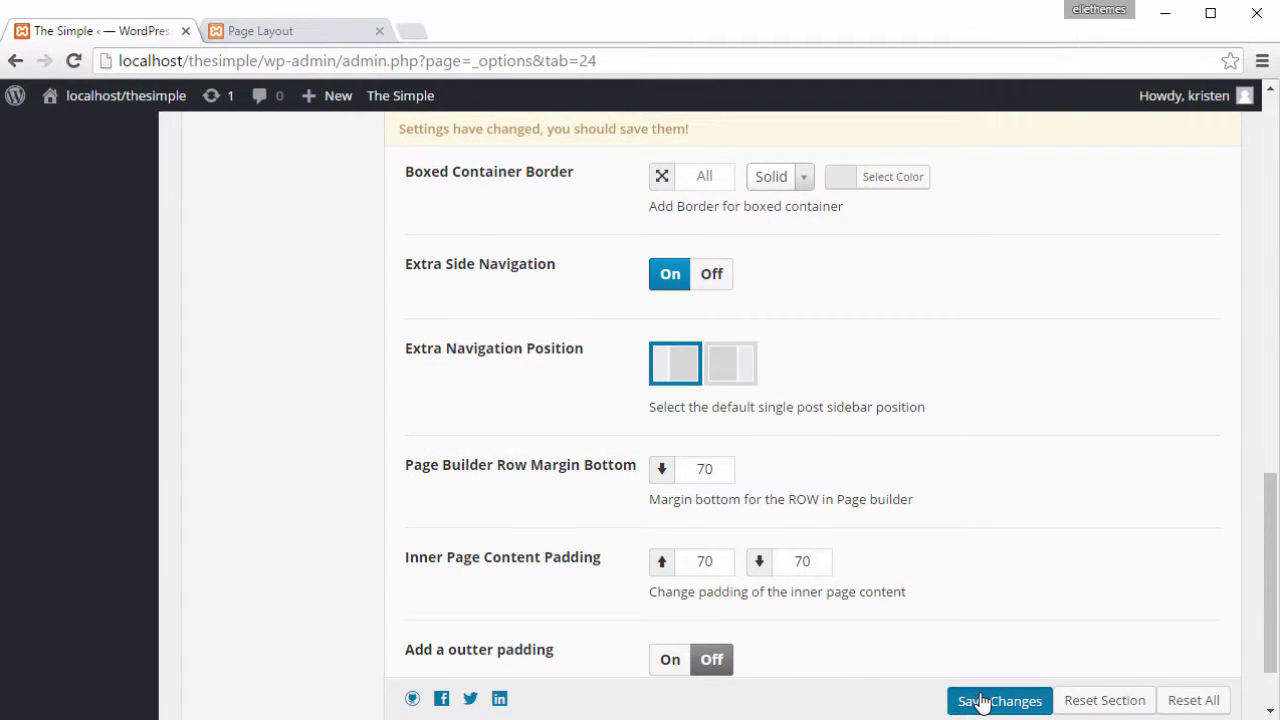
Reload the Page Layout page, open the extra side navigation to check its position, and close it again
left_click(268, 32)
left_click(73, 60)
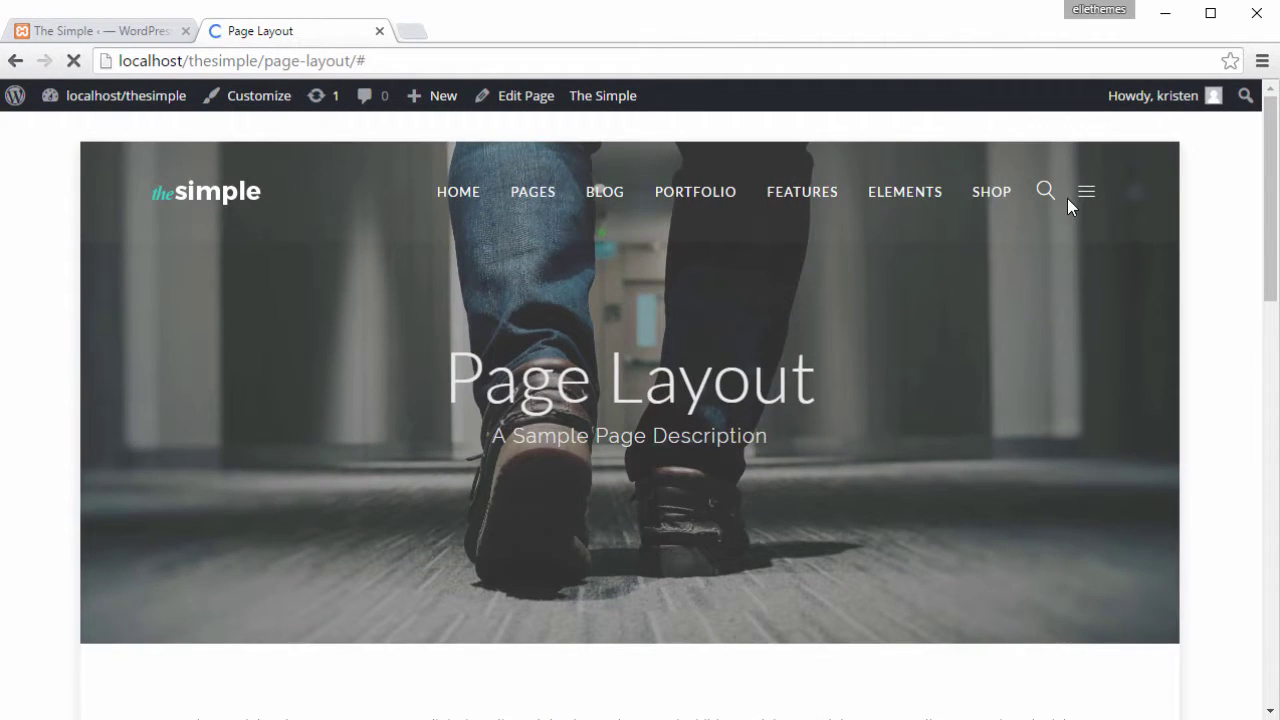
left_click(1083, 194)
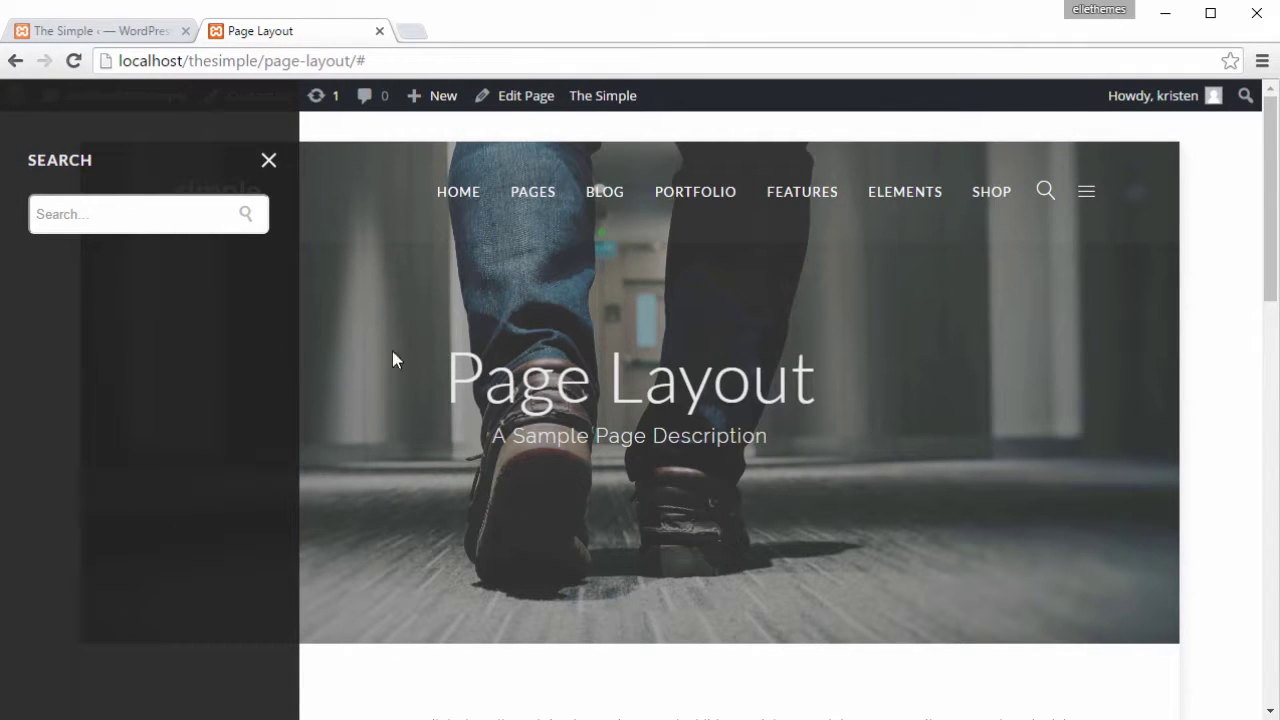
left_click(268, 165)
Turn off the extra side navigation in the theme's Layout options and save the changes
left_click(145, 33)
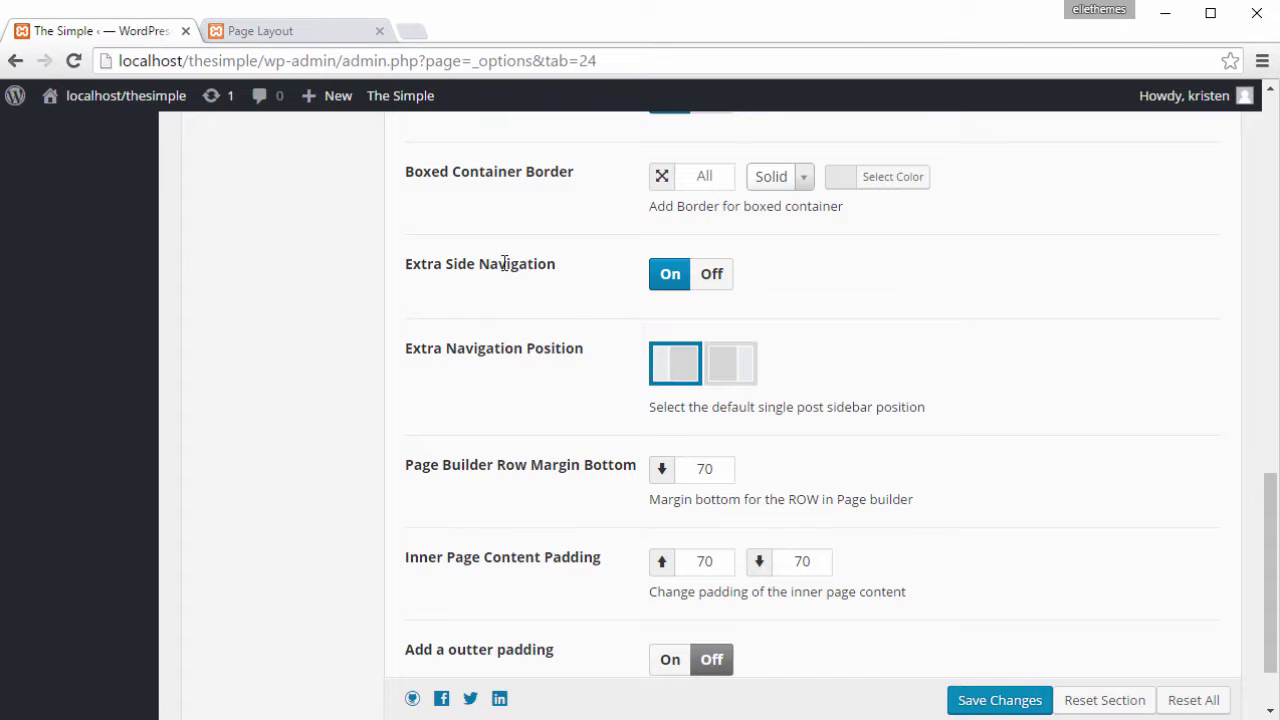
scroll(655, 372, "down", 2)
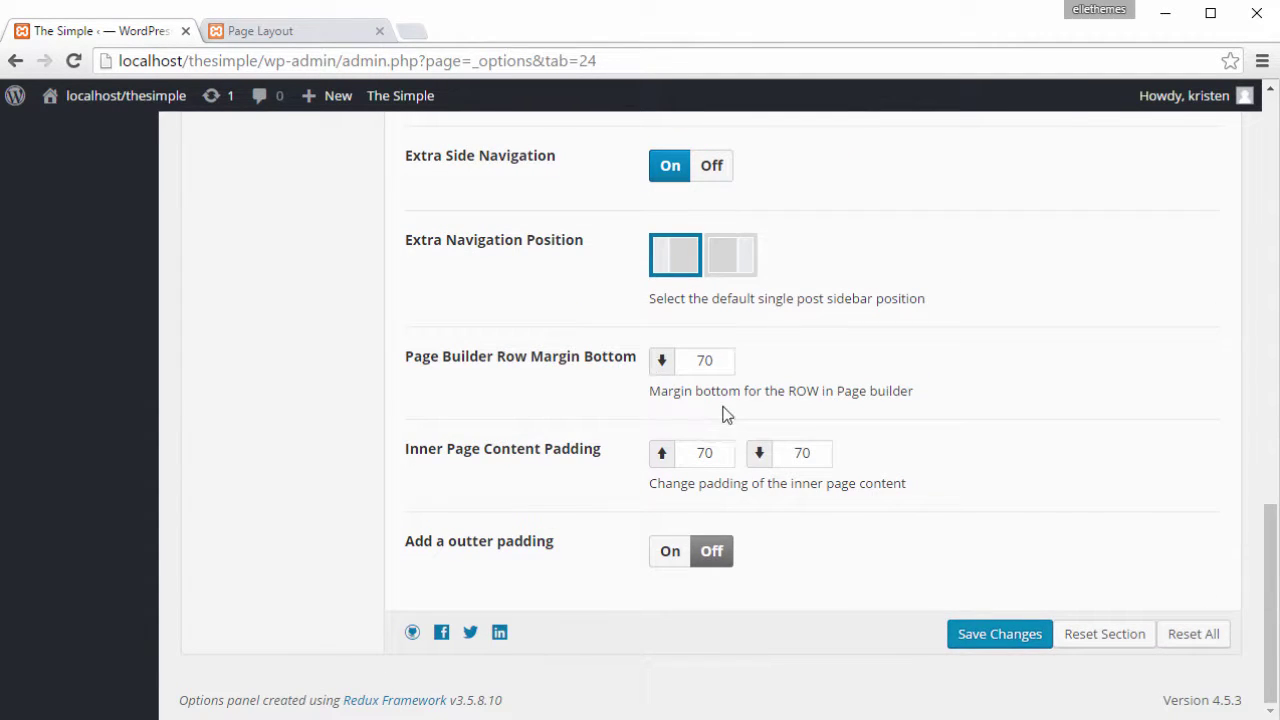
scroll(726, 414, "up", 2)
left_click(711, 266)
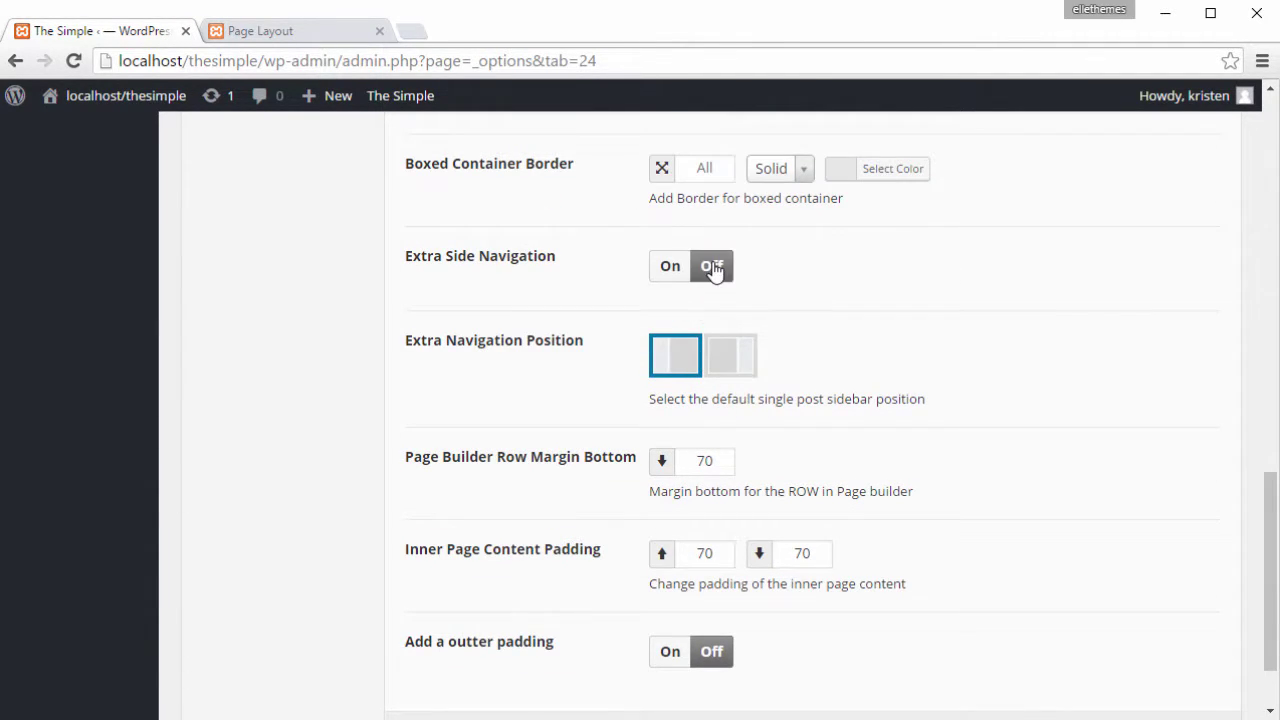
left_click(987, 636)
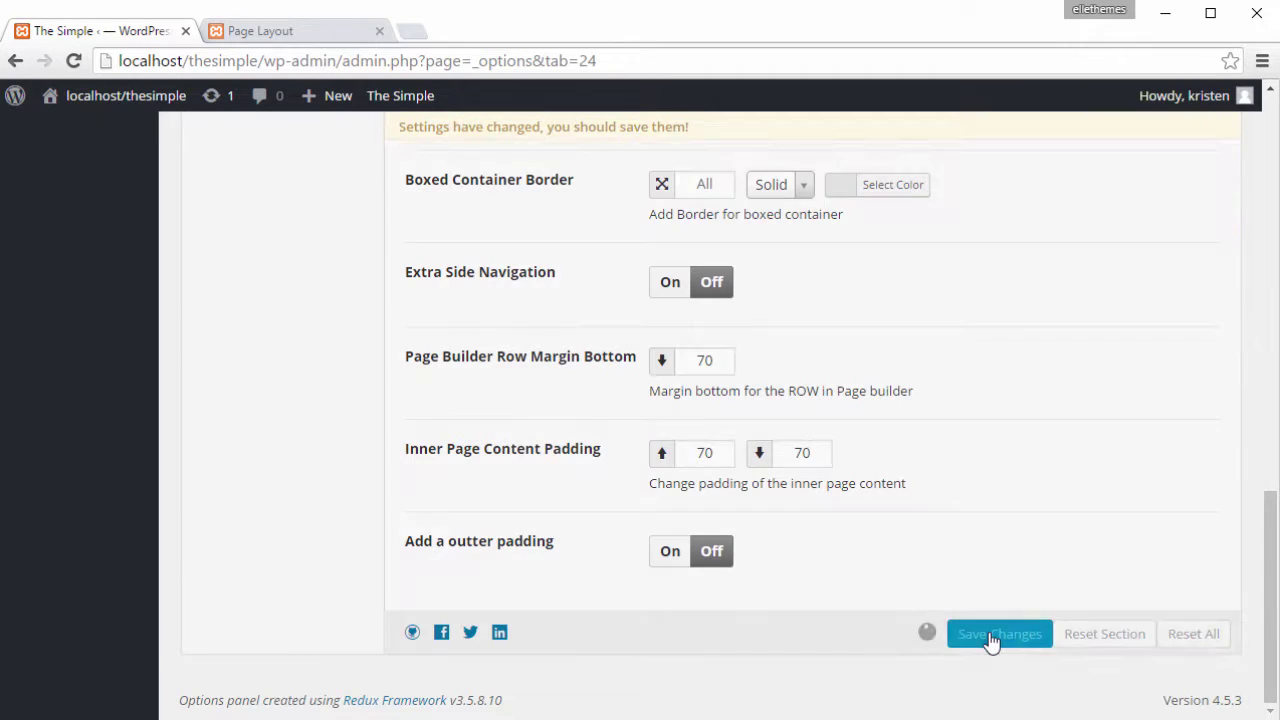
Reload the Page Layout page and check the header and content with the extra side navigation turned off
left_click(262, 31)
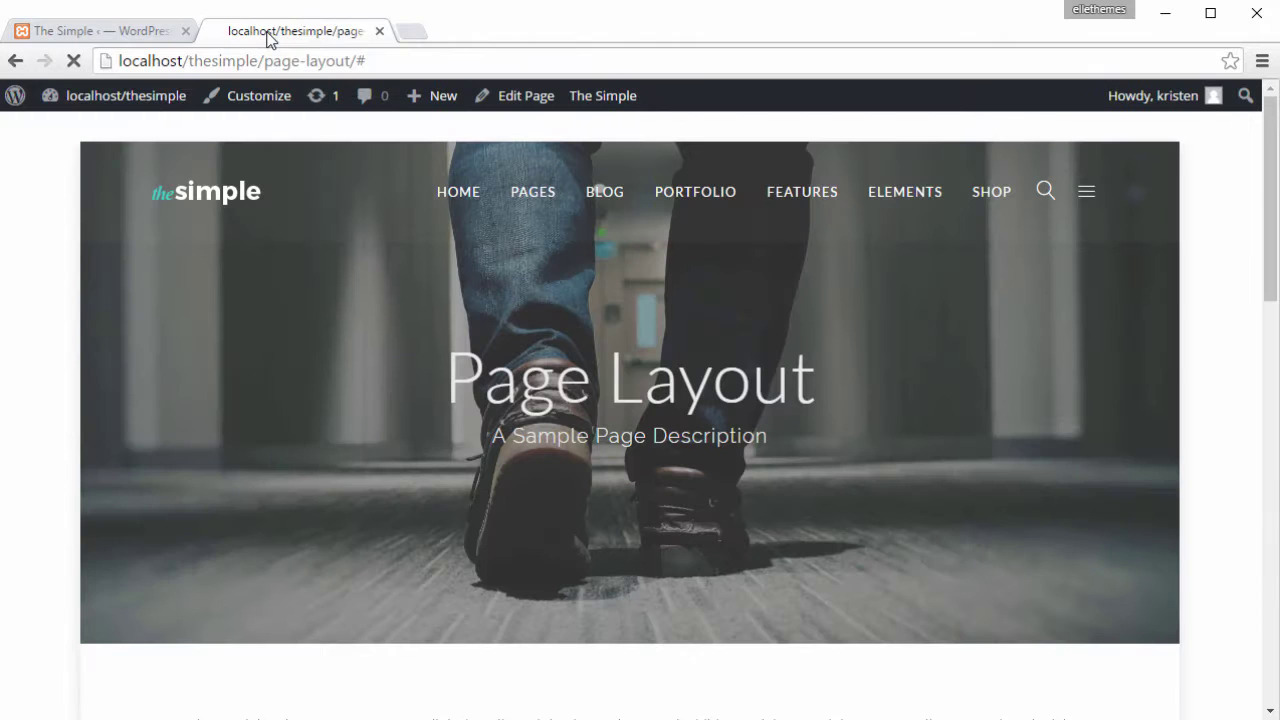
key("F5")
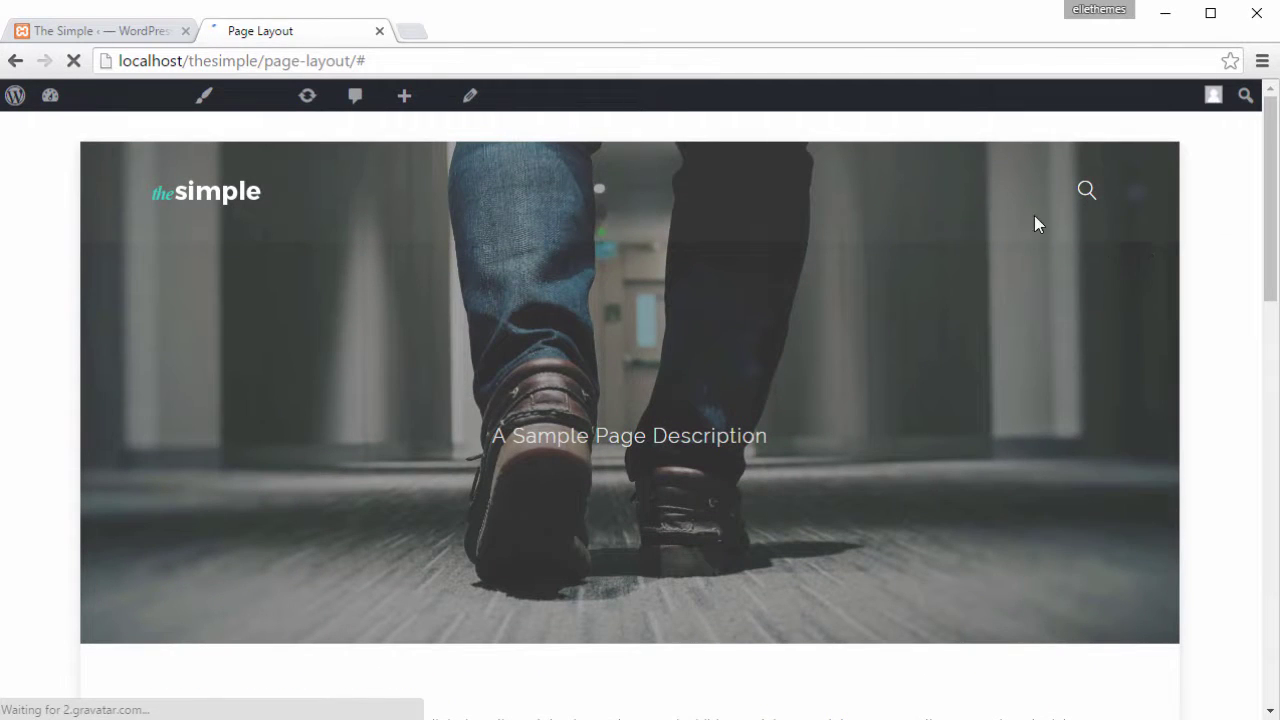
mouse_move(1006, 201)
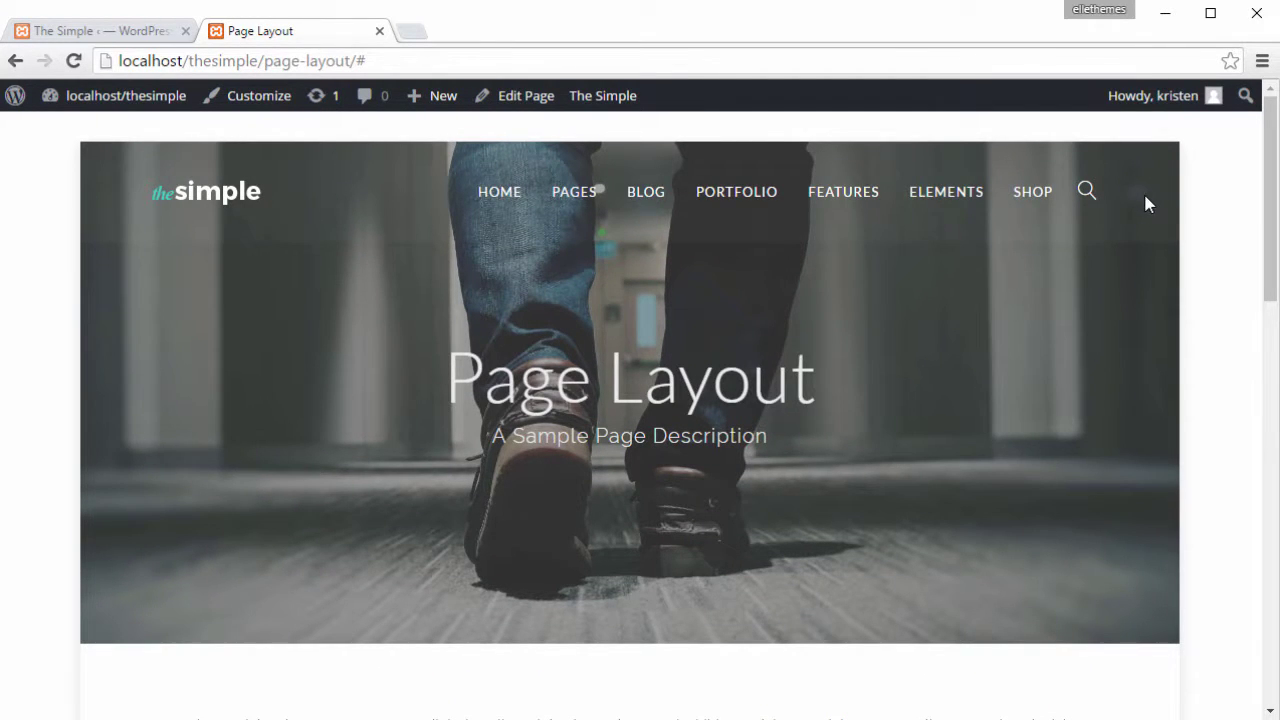
scroll(1042, 298, "down", 4)
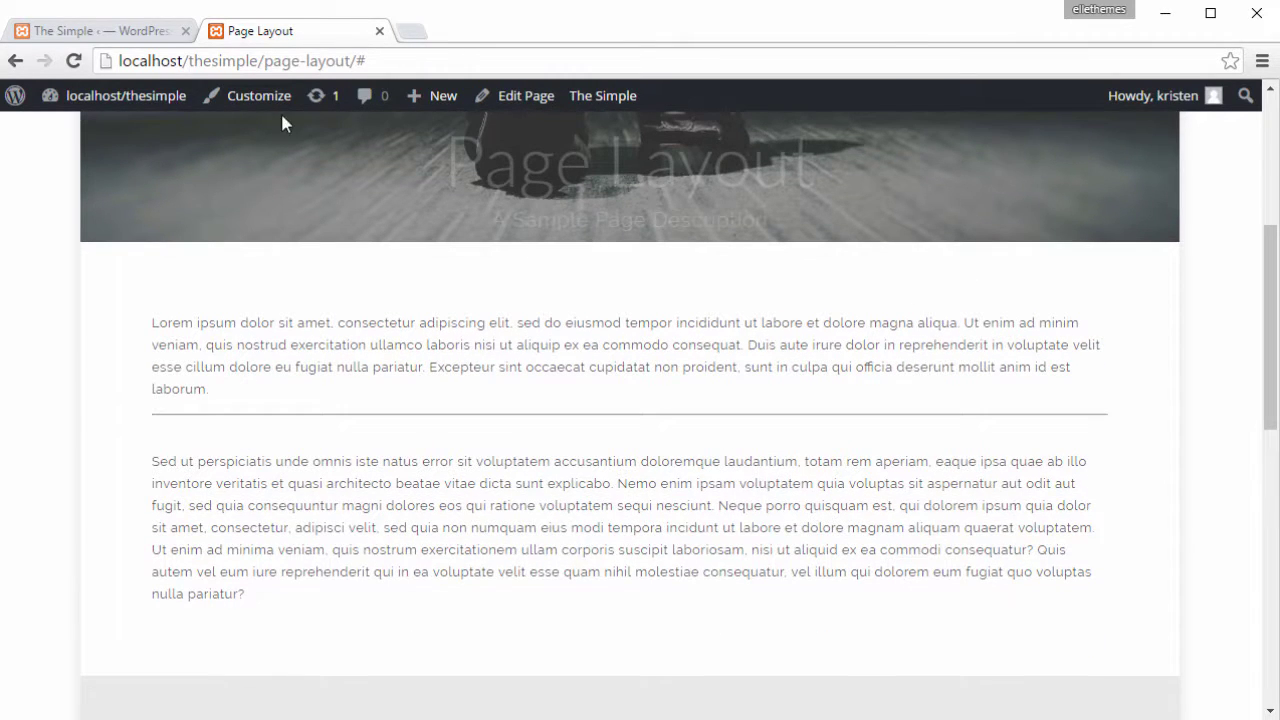
Turn the extra side navigation back on in the theme's Layout options and save the changes
left_click(150, 32)
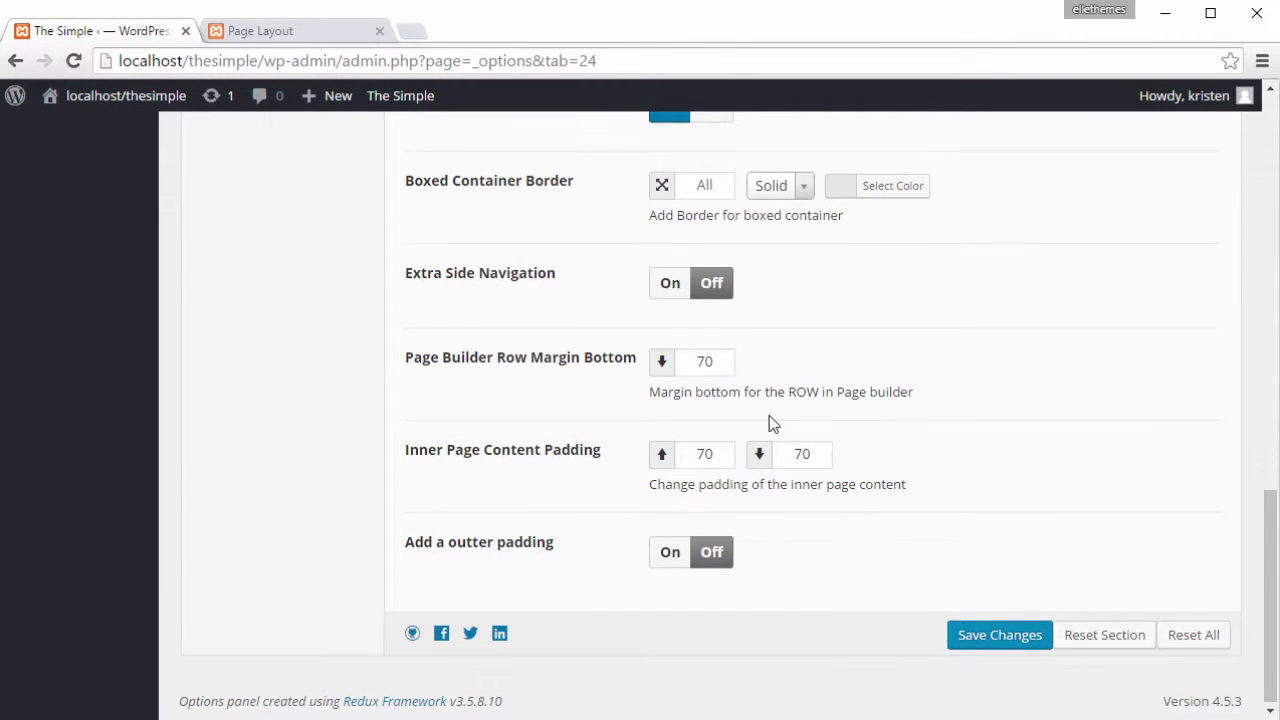
scroll(769, 420, "up", 1)
left_click(667, 387)
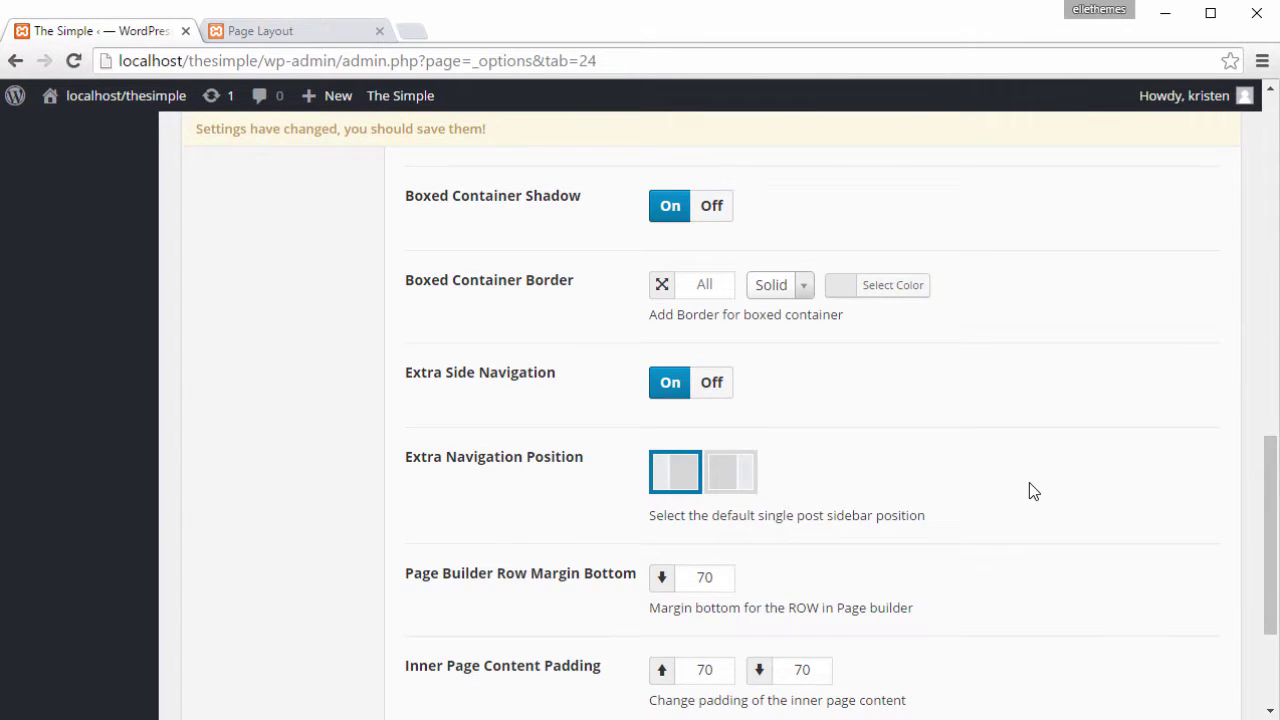
scroll(1029, 482, "down", 2)
scroll(405, 458, "up", 6)
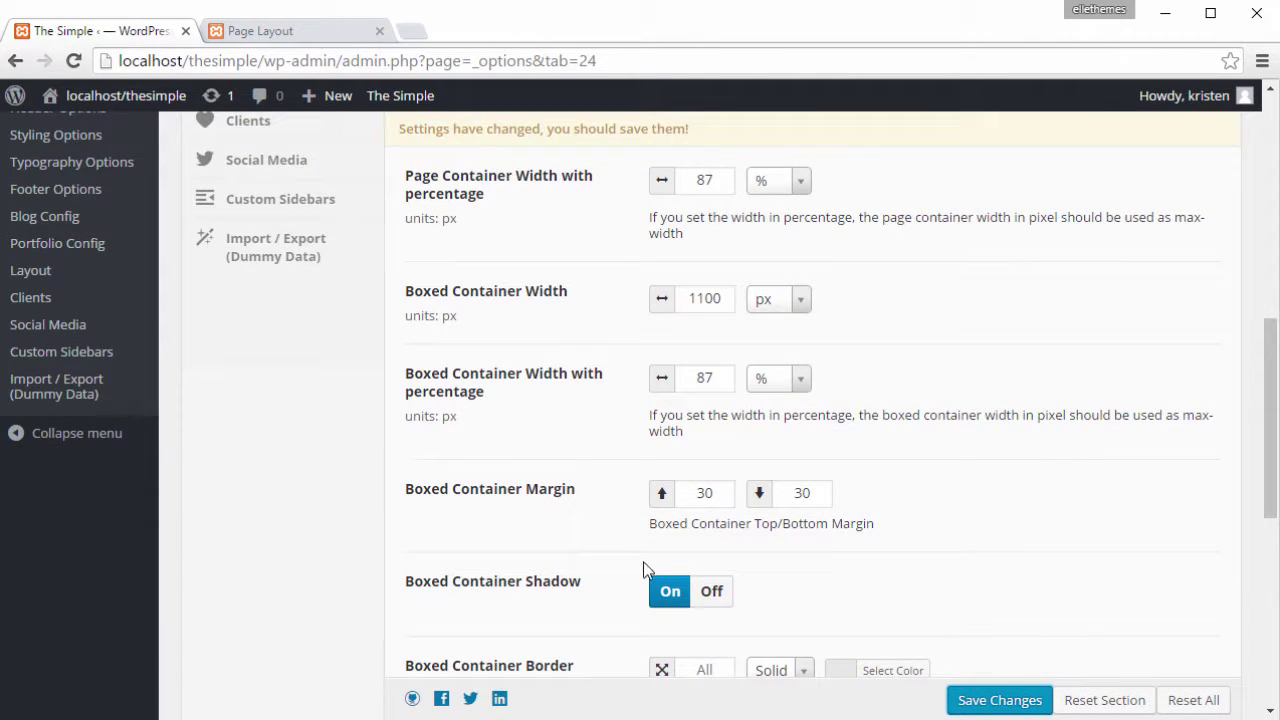
left_click(1001, 702)
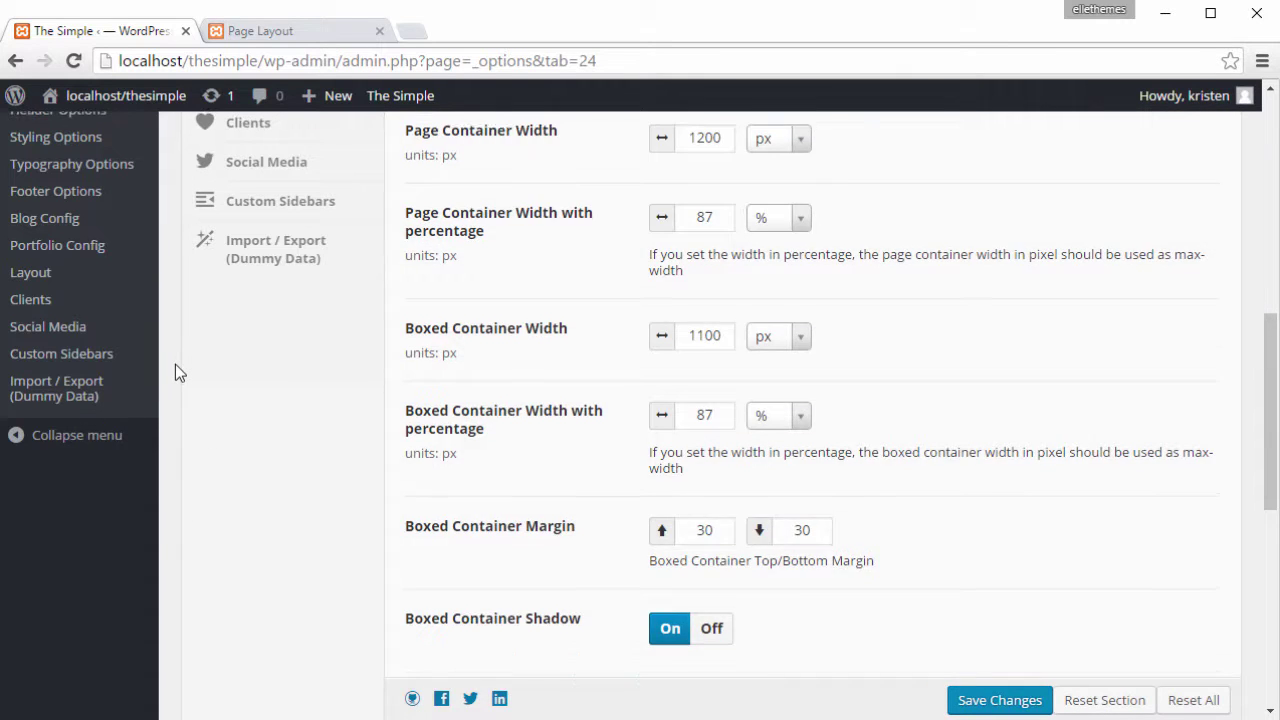
Open the Widgets page, expand the Extra Side Navigation area and look at its Search widget's settings
scroll(175, 364, "up", 2)
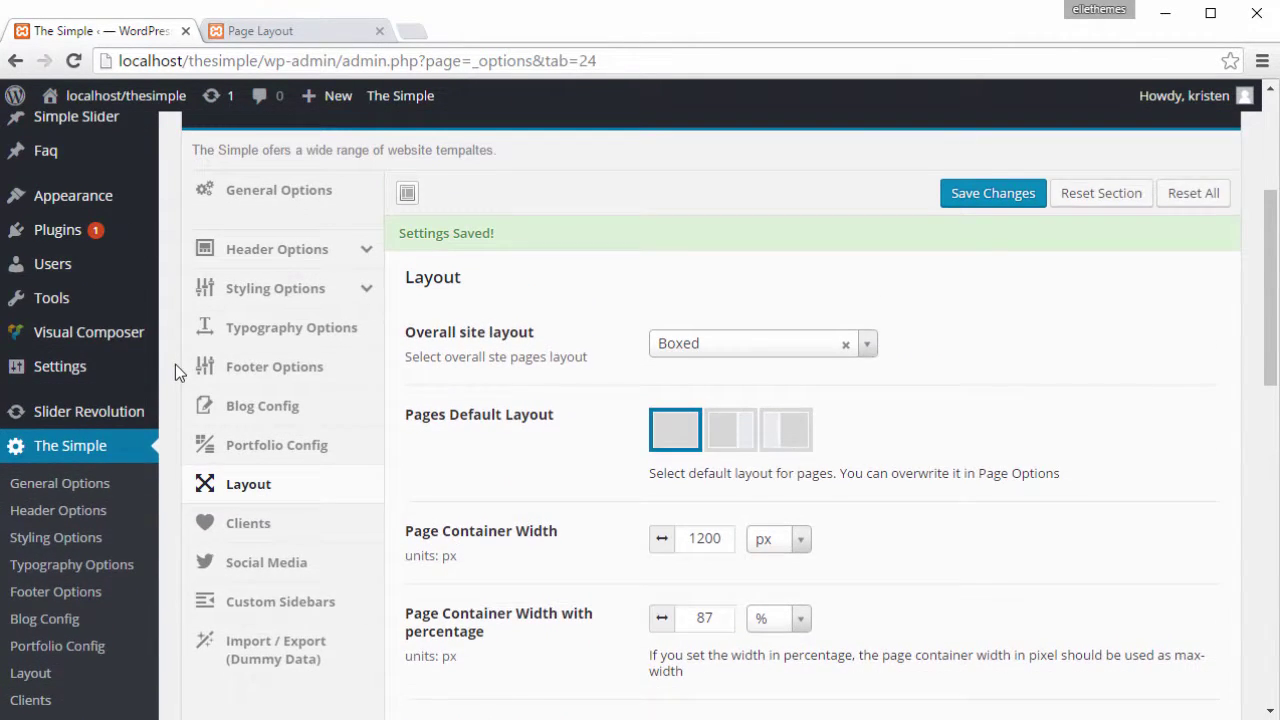
mouse_move(20, 298)
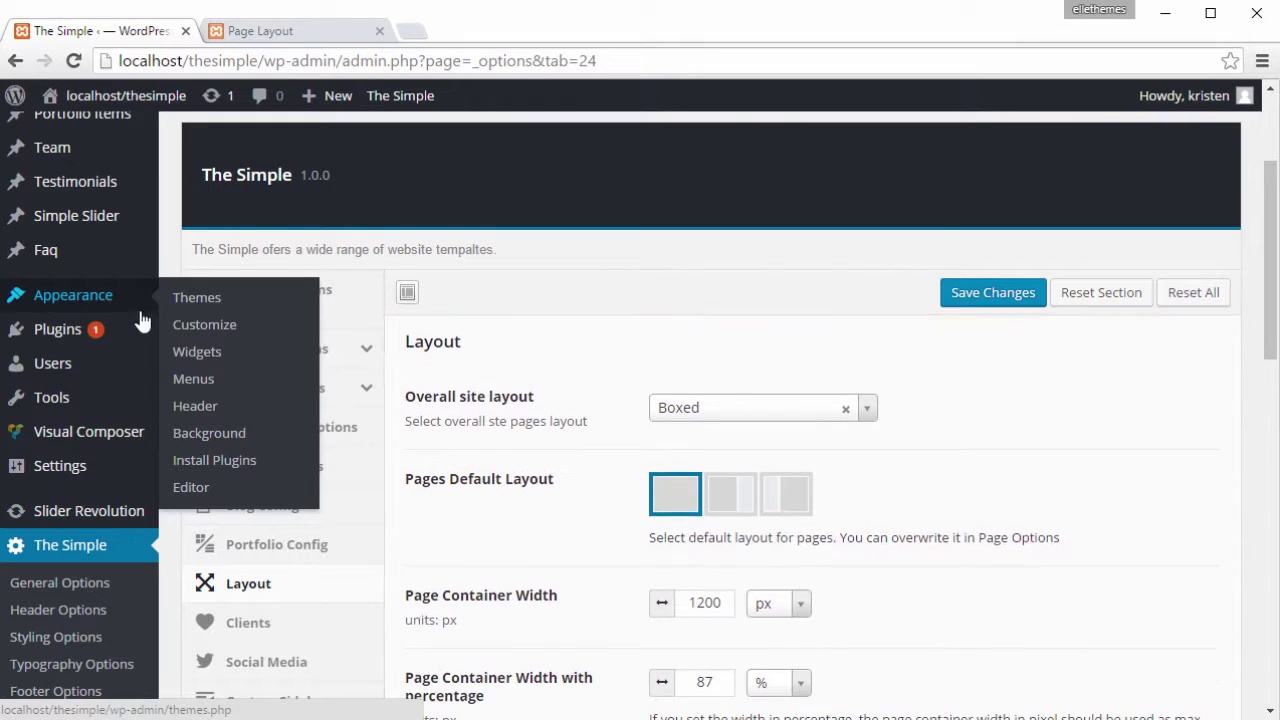
left_click(196, 356)
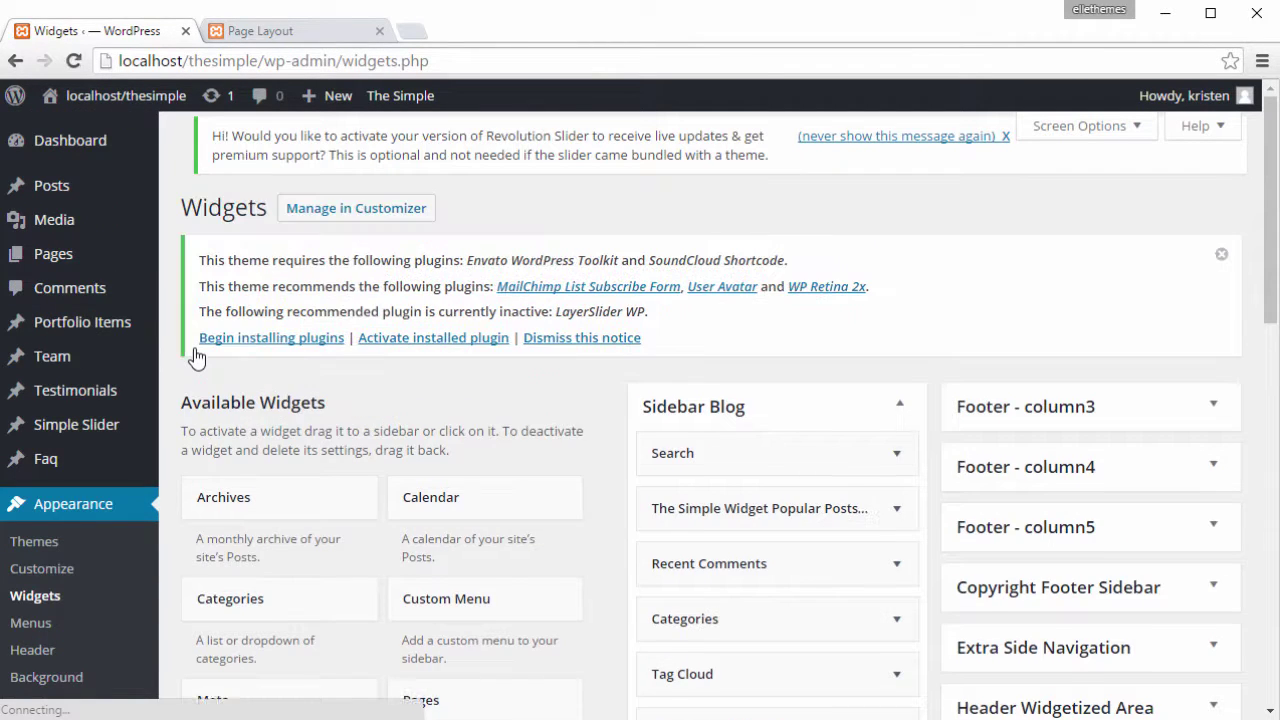
scroll(1057, 523, "down", 2)
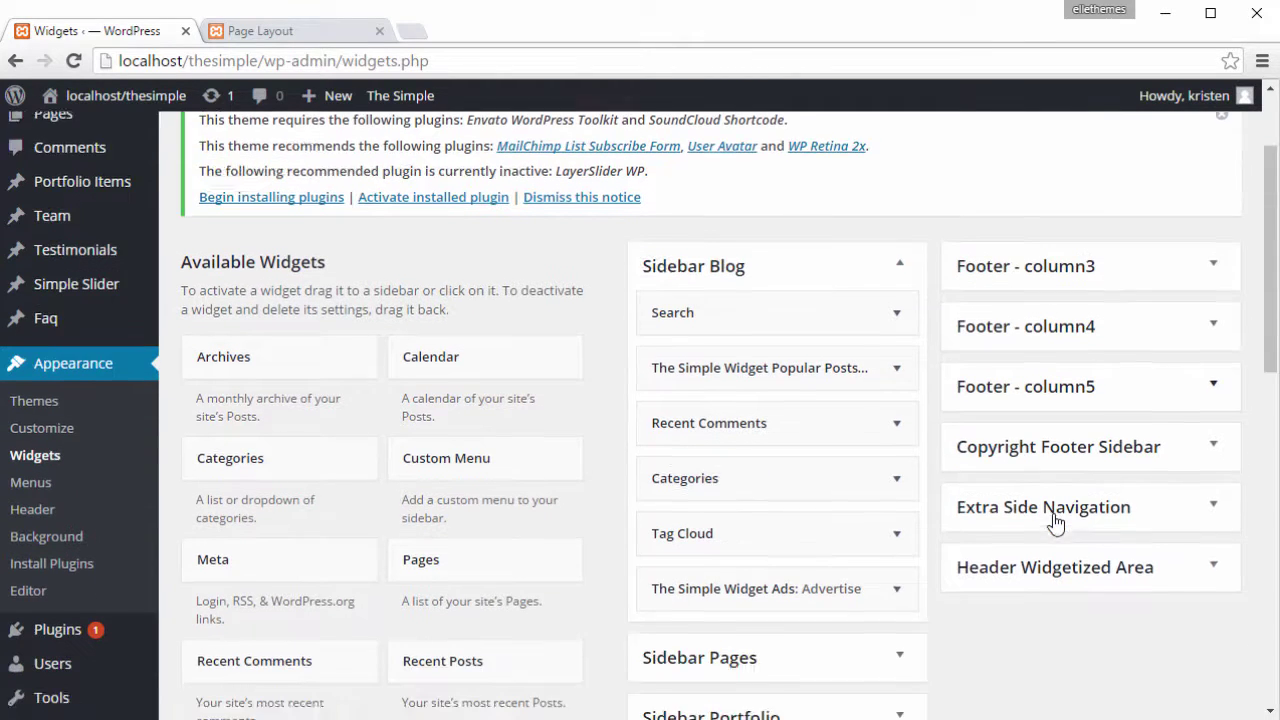
left_click(1200, 450)
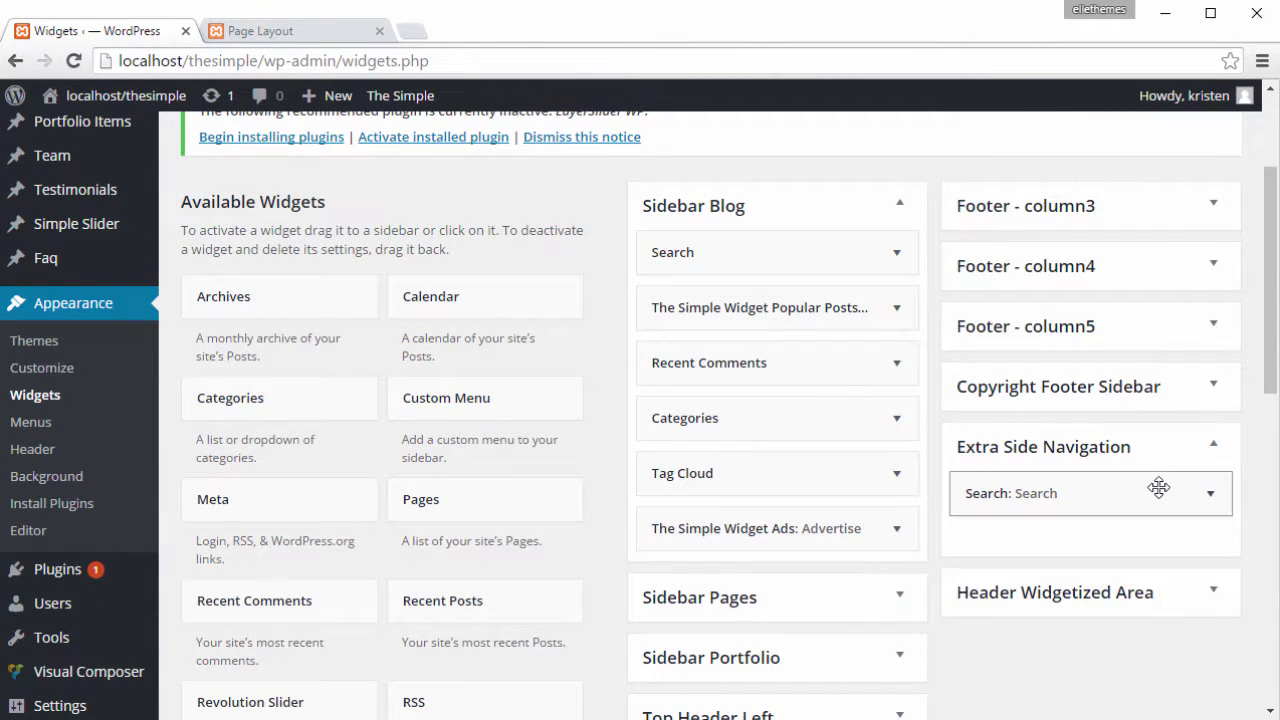
left_click(1220, 494)
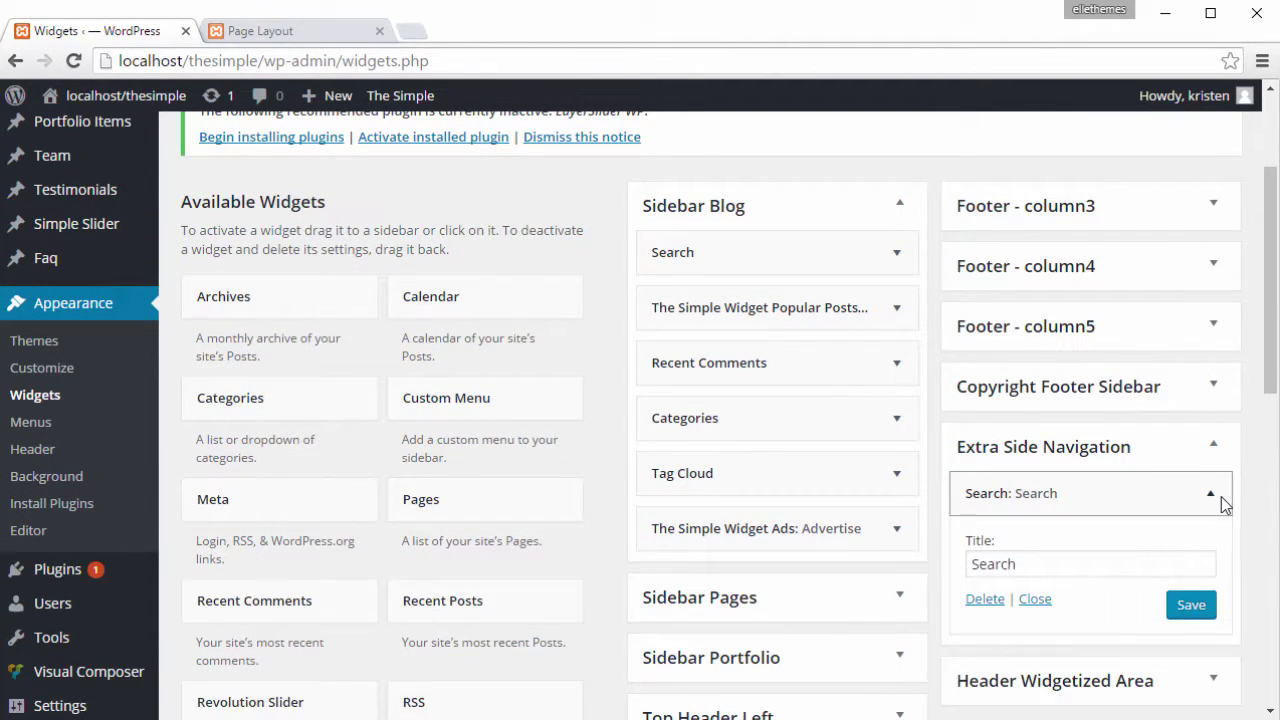
left_click(1220, 494)
Add a Recent Comments widget to the Extra Side Navigation area, titled "Comments" and showing 2 comments, and save it
scroll(664, 473, "down", 2)
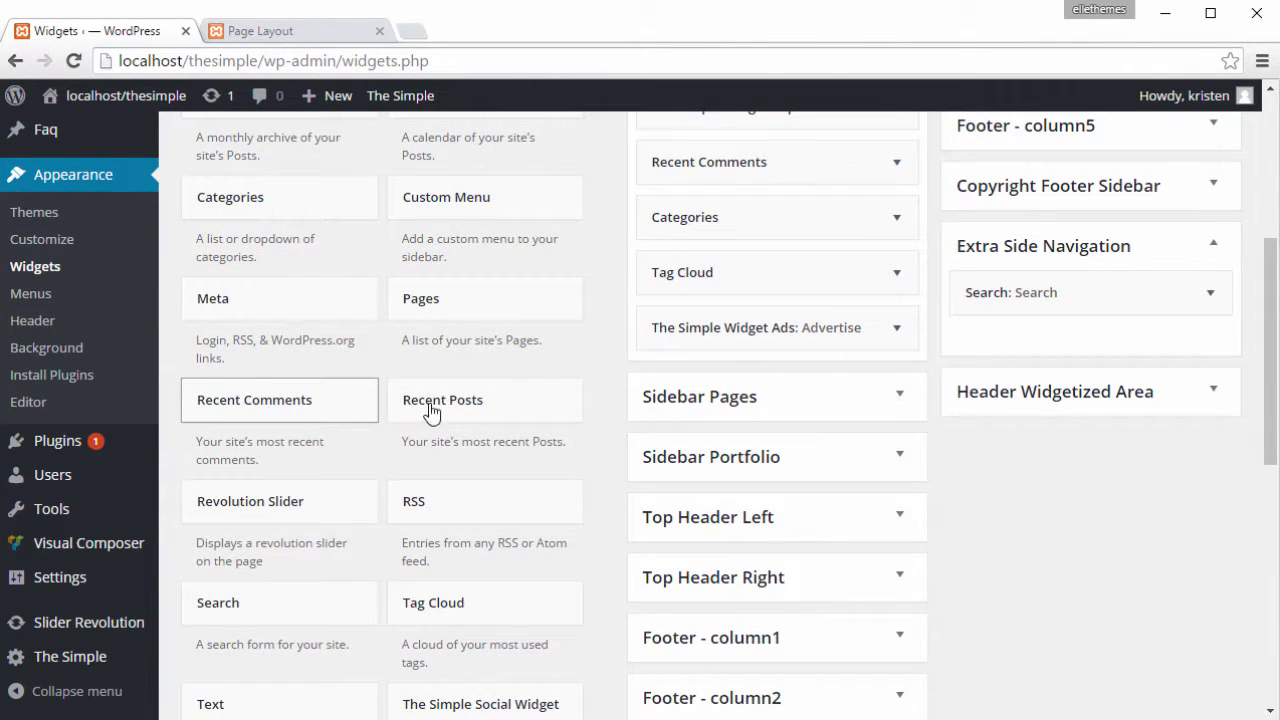
left_click_drag(430, 410, 1086, 336)
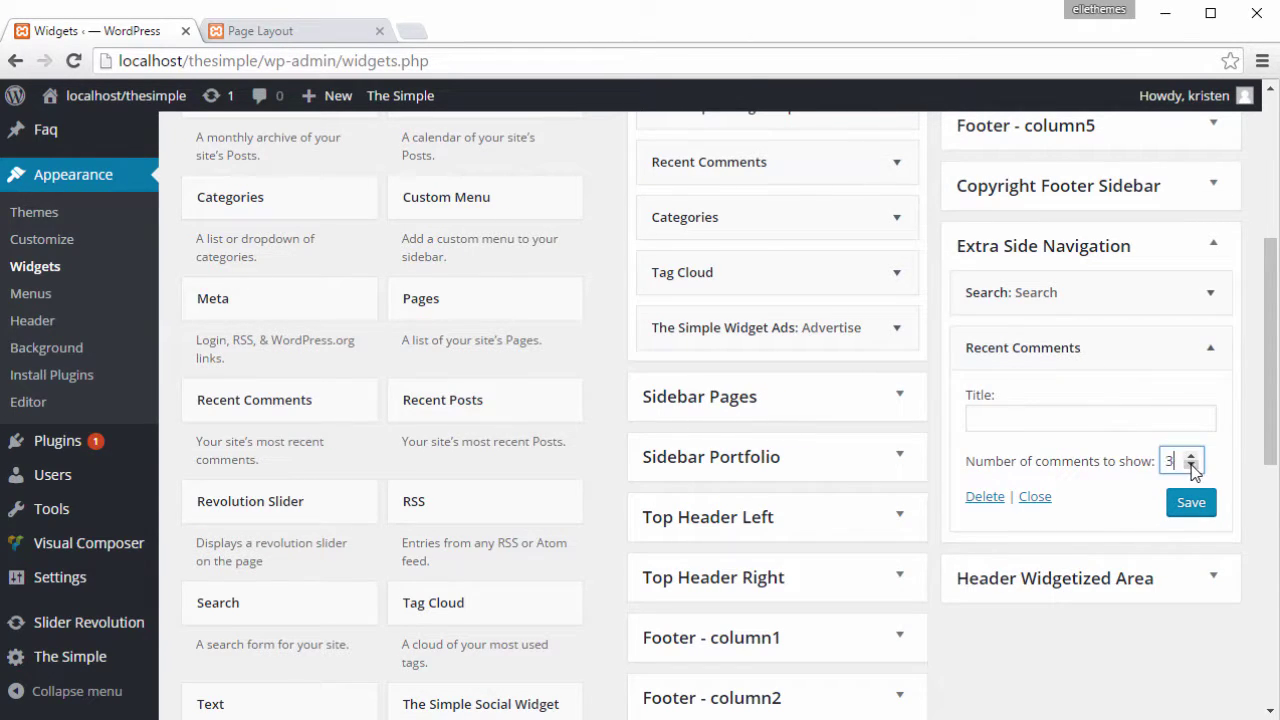
left_click(1091, 423)
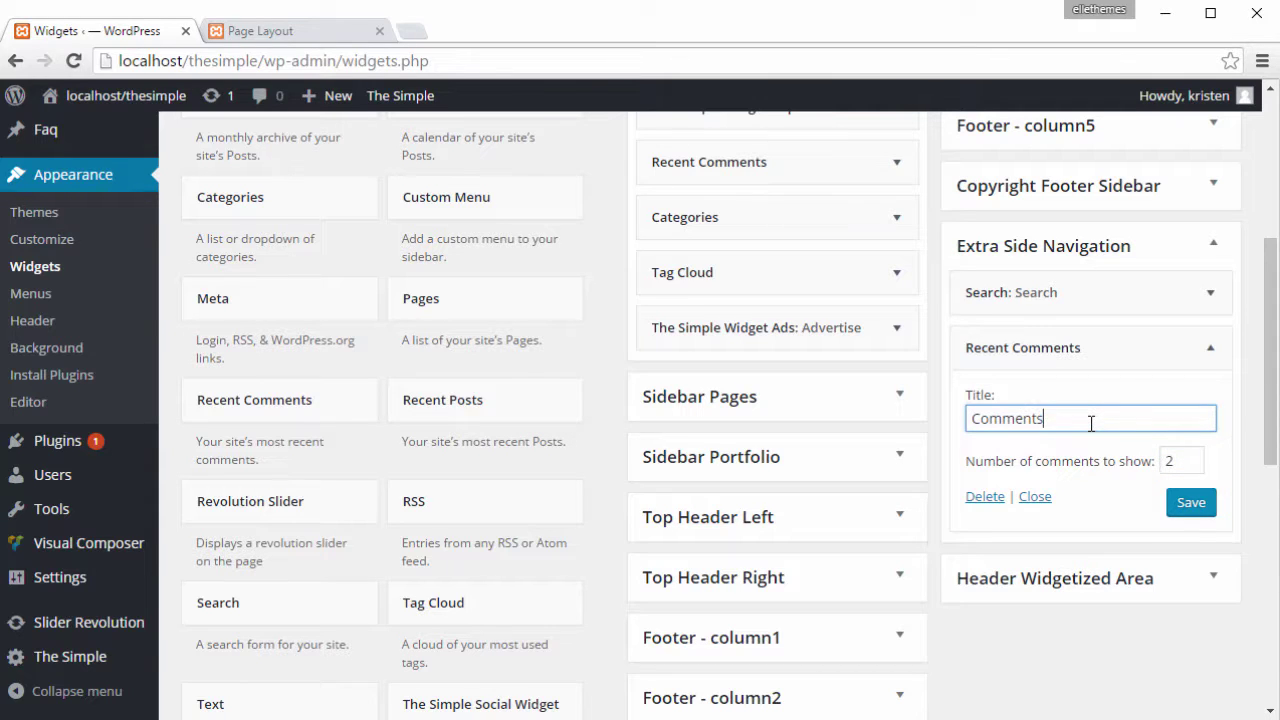
left_click(1195, 504)
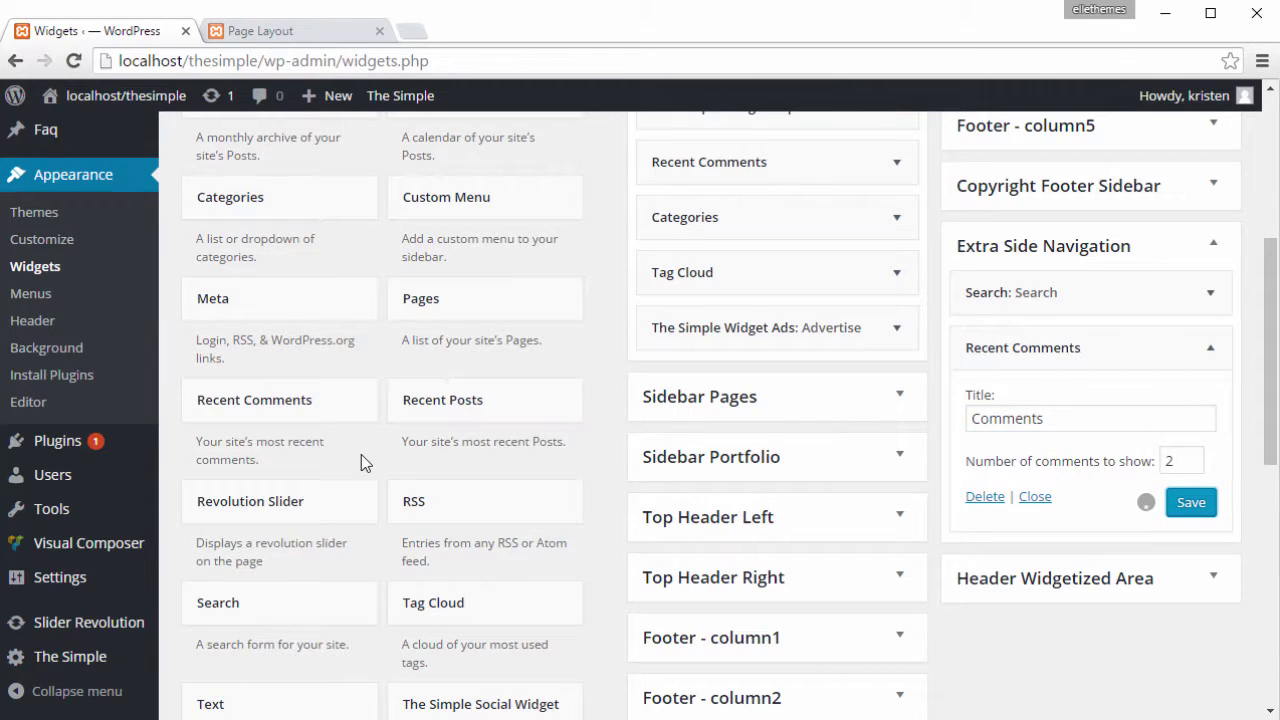
Add The Simple Social Widget titled "Social" below the comments widget in Extra Side Navigation, save it and collapse both widgets
scroll(361, 454, "down", 2)
scroll(361, 454, "down", 1)
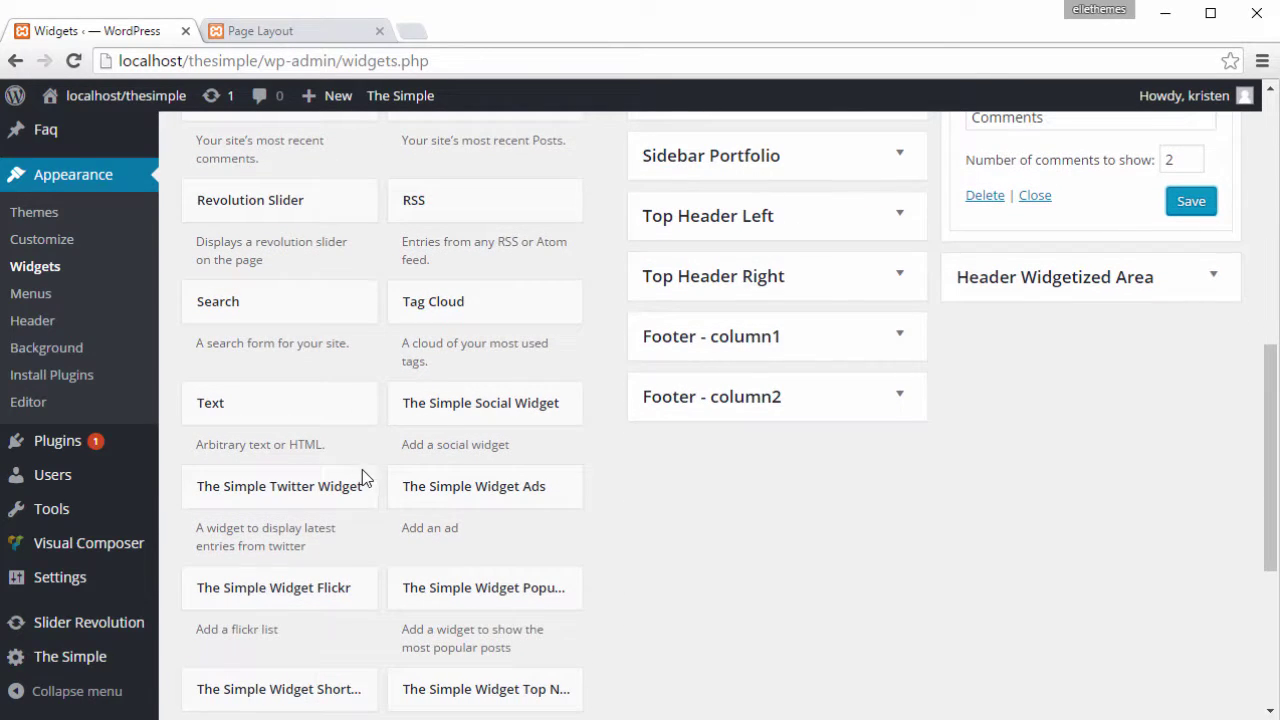
left_click_drag(522, 418, 1051, 240)
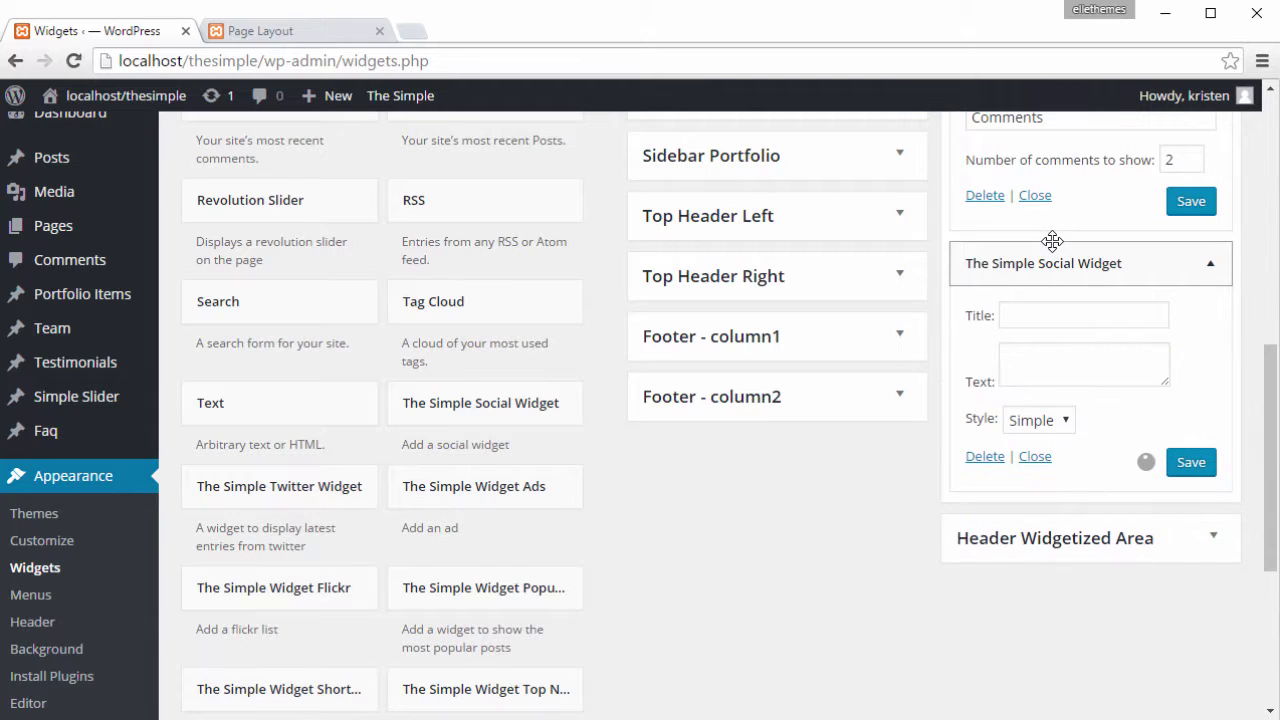
left_click(1077, 317)
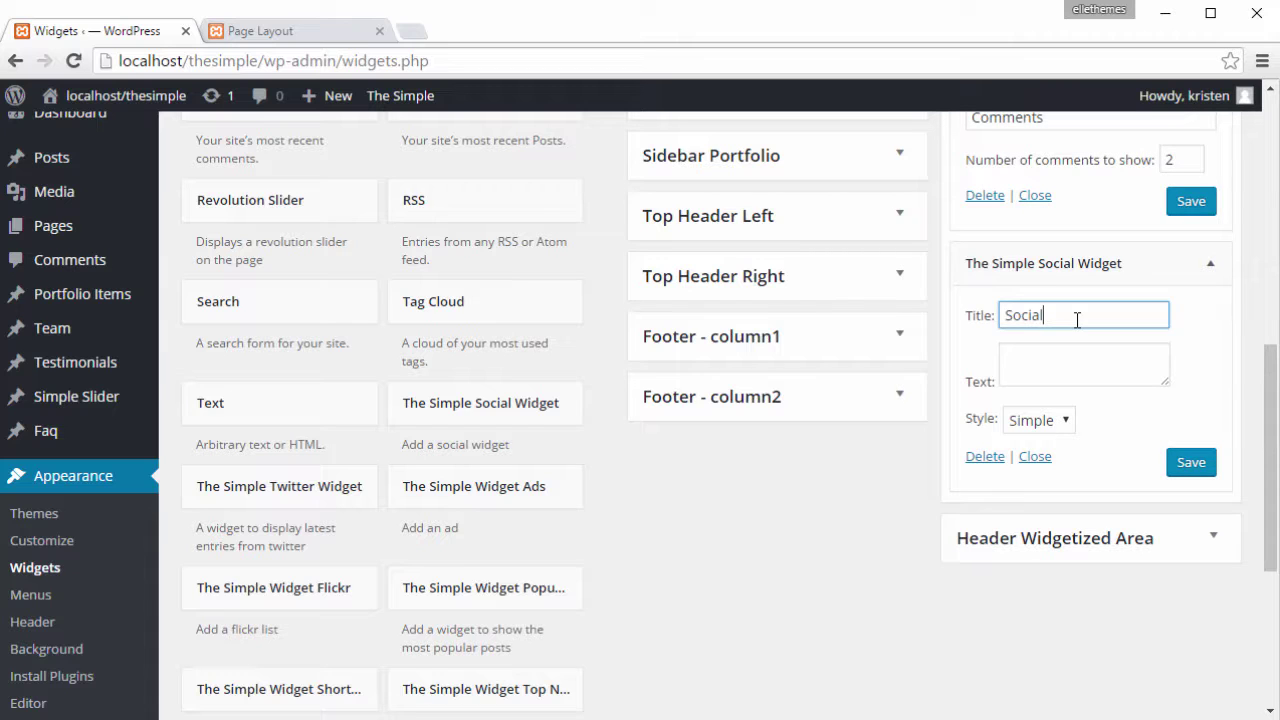
scroll(1076, 350, "up", 1)
left_click(1189, 562)
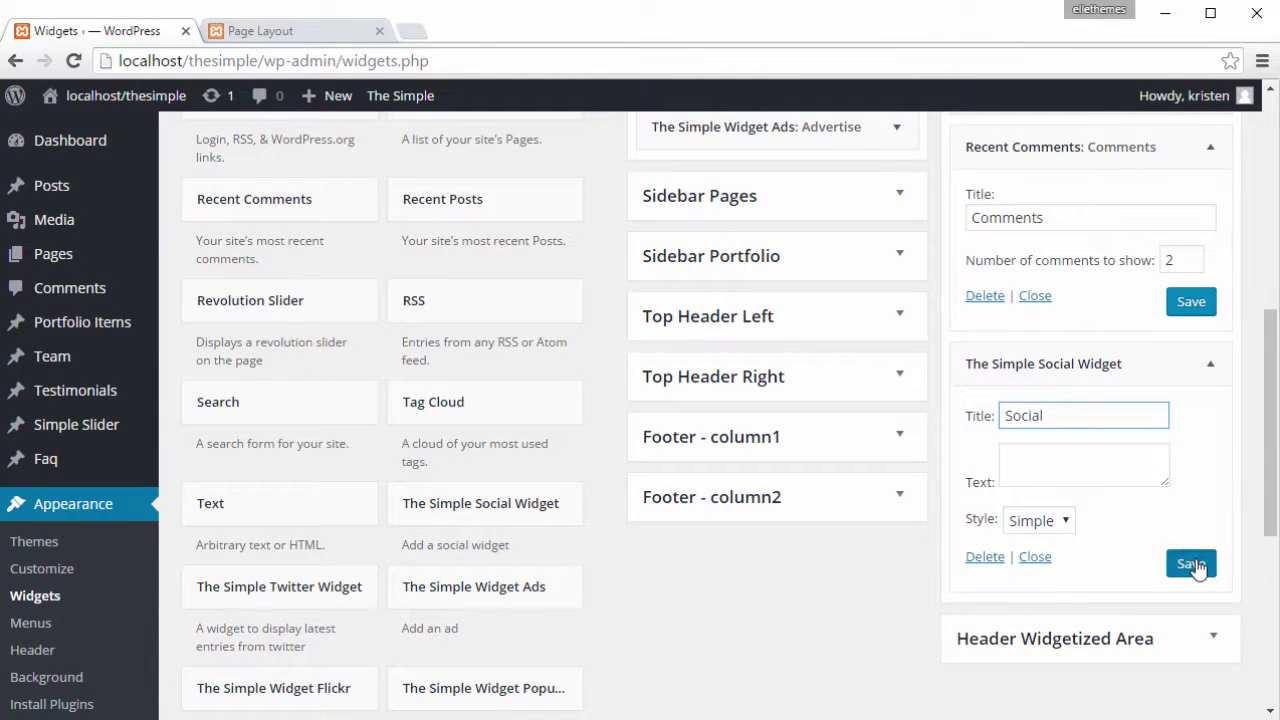
left_click(1035, 298)
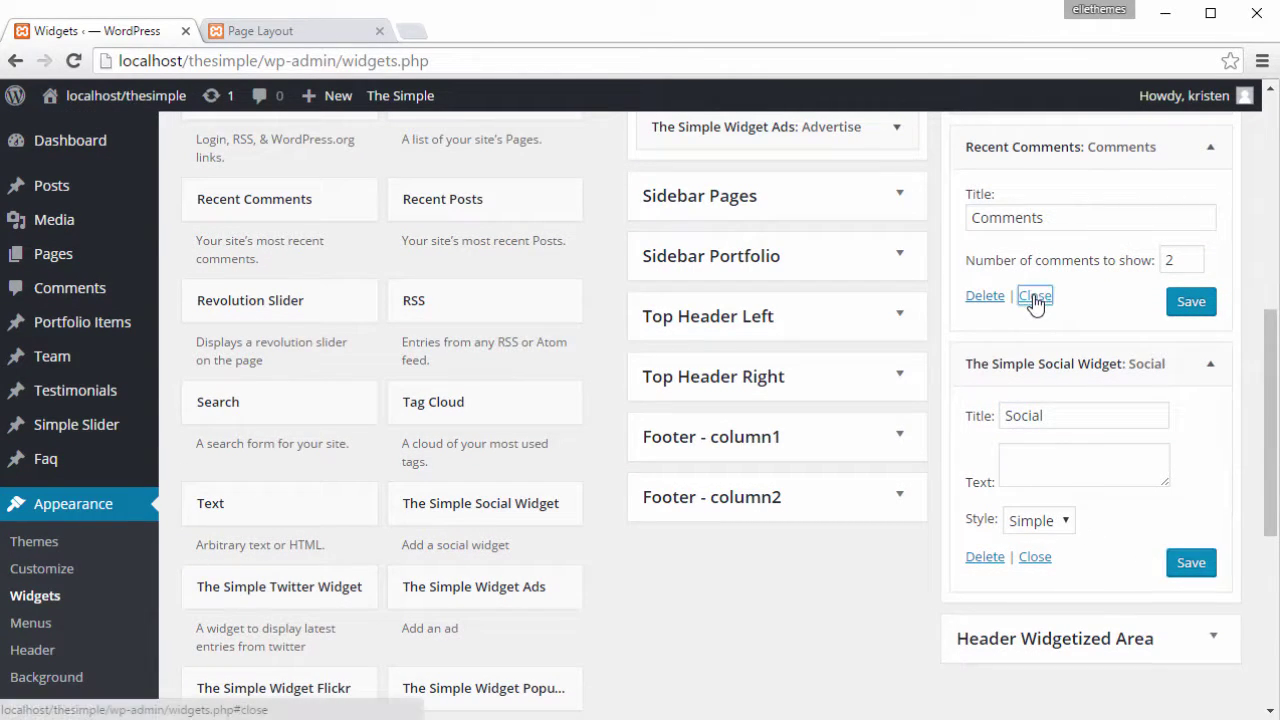
left_click(1034, 394)
scroll(1040, 400, "up", 6)
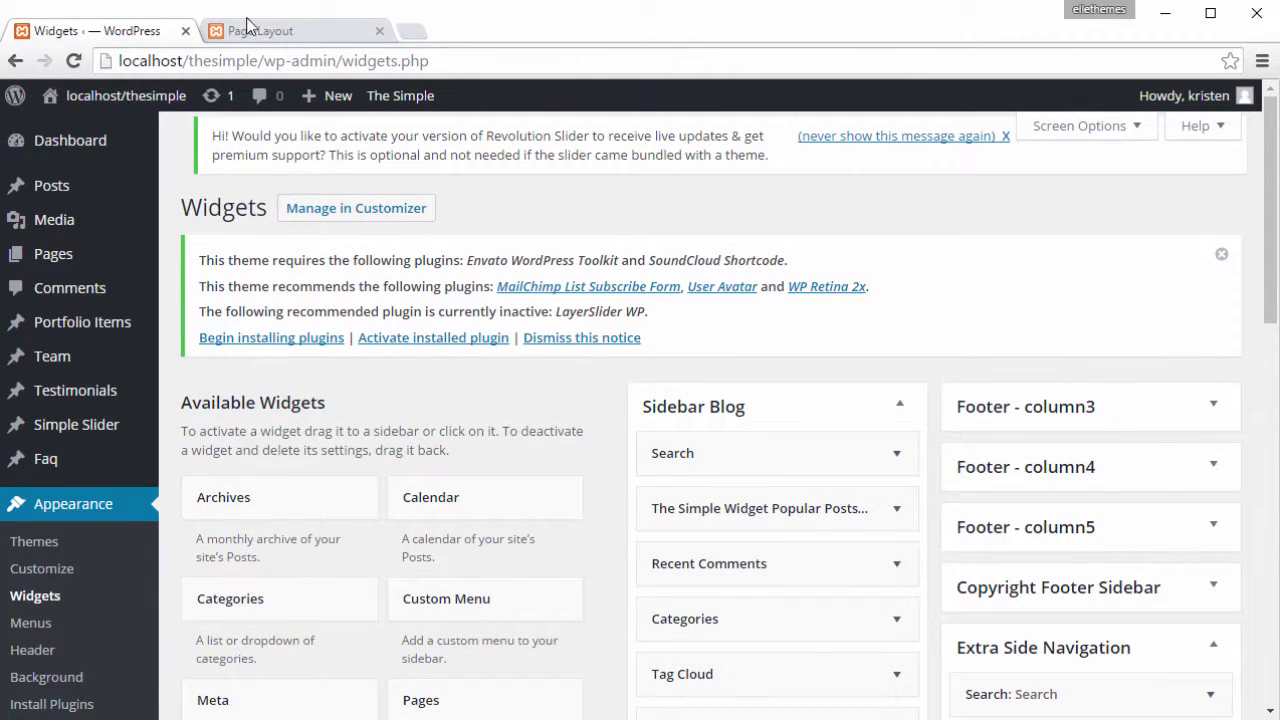
Reload the Page Layout page, open the extra side navigation to check its added widgets, and close it again
left_click(250, 30)
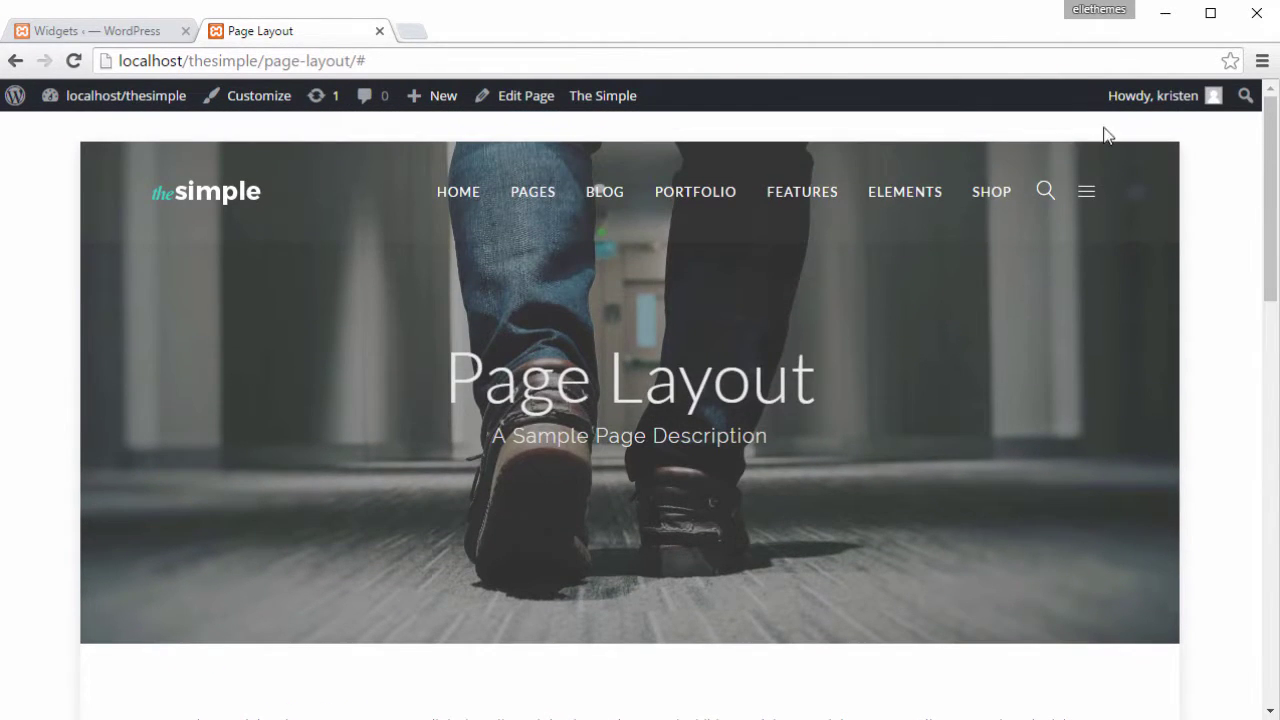
left_click(1090, 203)
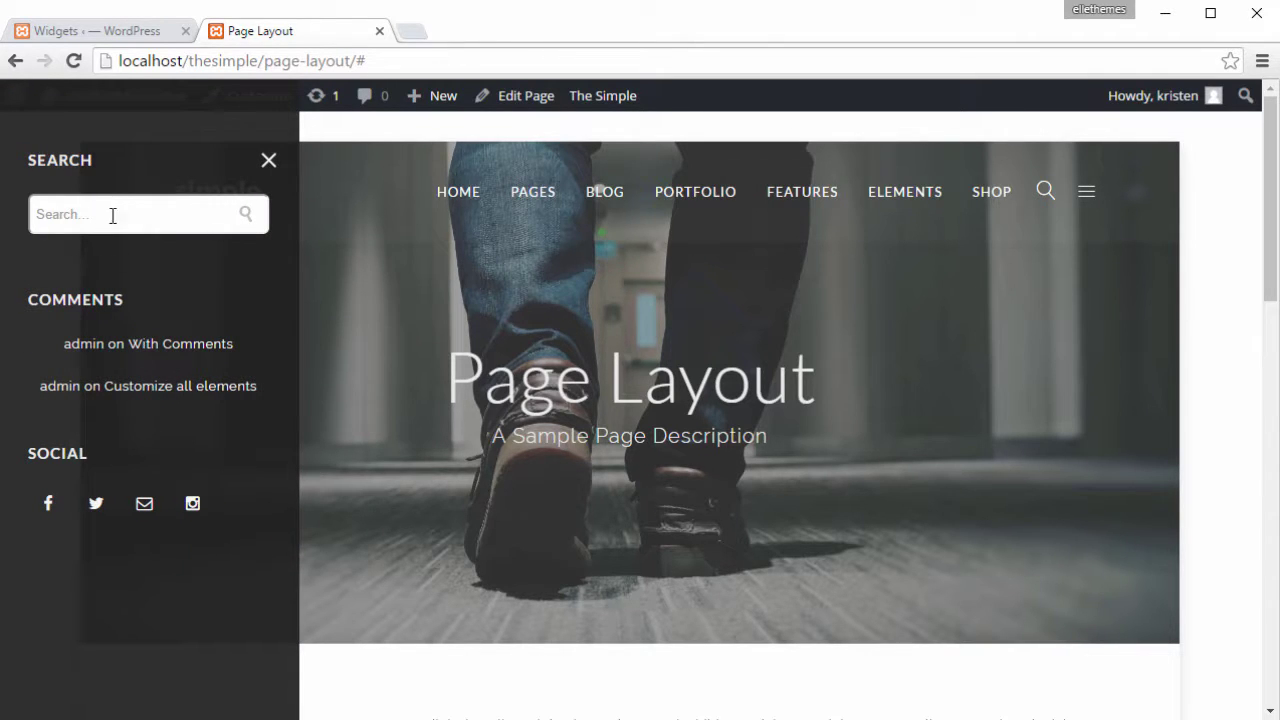
left_click(270, 162)
Set the overall site layout to Fullwidth in The Simple theme's Layout options and save the changes
left_click(118, 34)
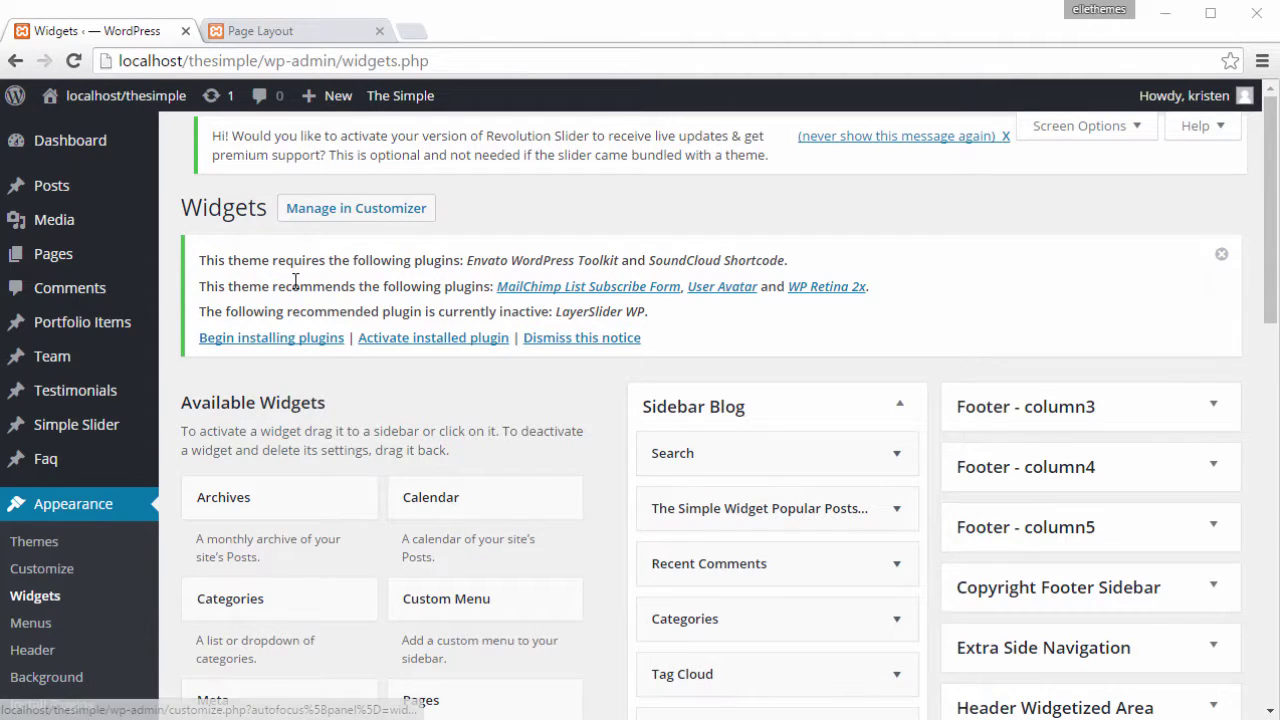
mouse_move(150, 430)
scroll(80, 432, "down", 6)
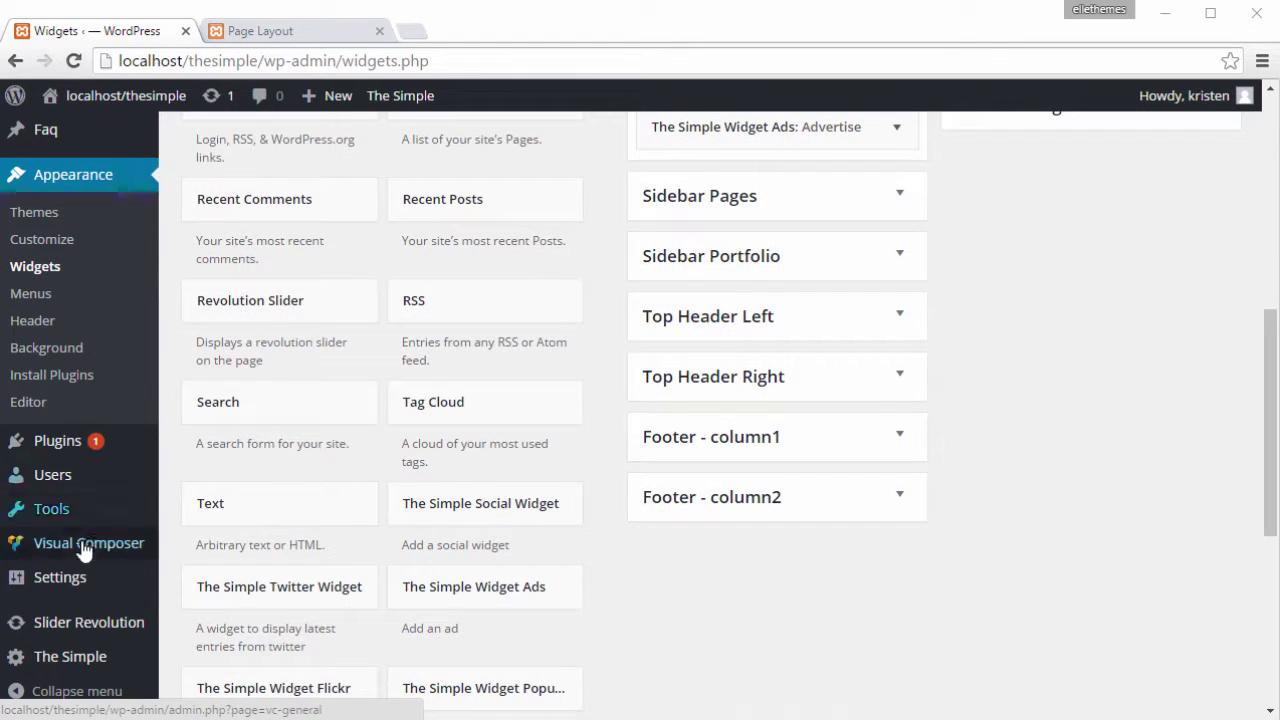
mouse_move(92, 662)
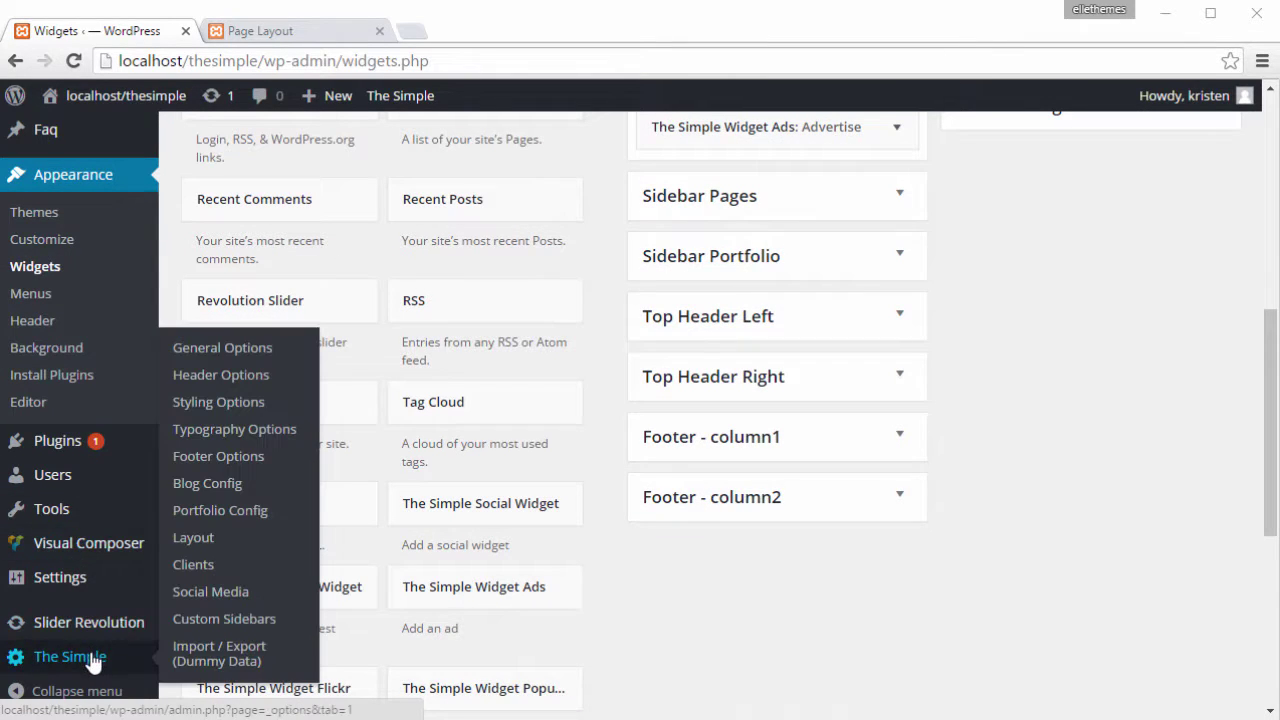
left_click(193, 539)
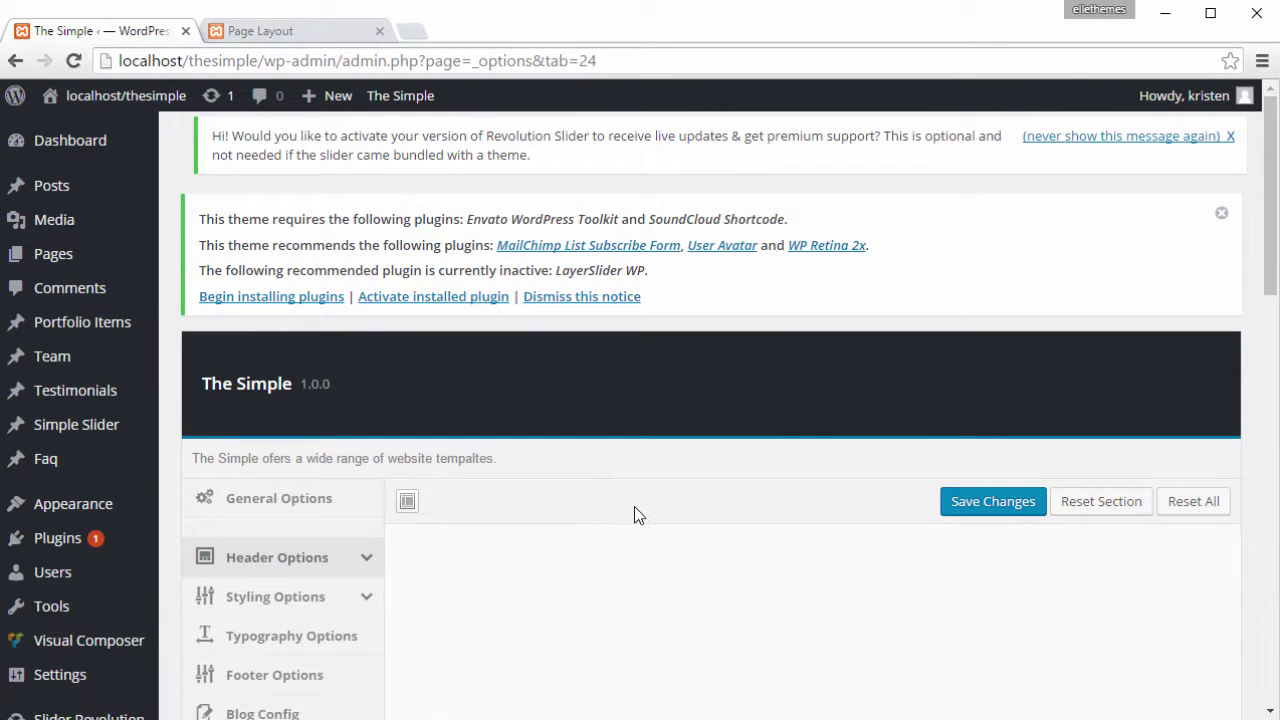
scroll(634, 506, "down", 2)
left_click(866, 416)
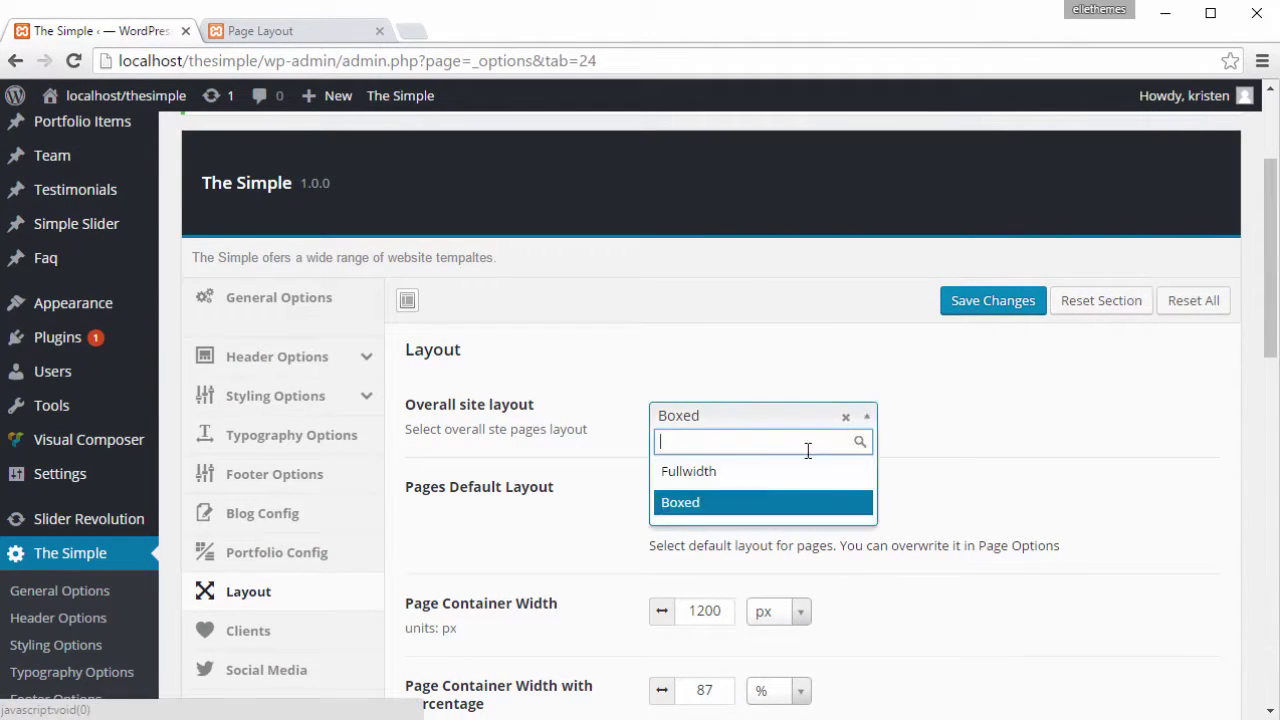
left_click(760, 472)
left_click(991, 309)
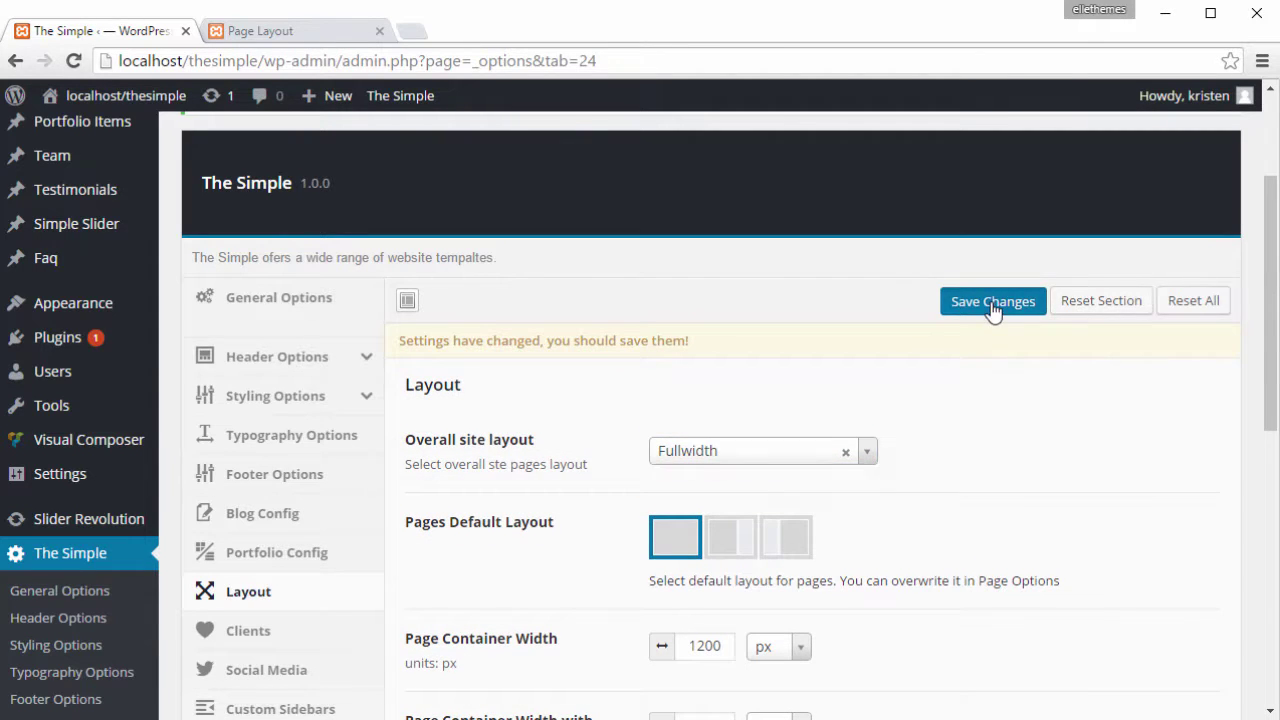
Reload the Page Layout page to check the full-width layout and open the page's editor in a new tab
left_click(342, 33)
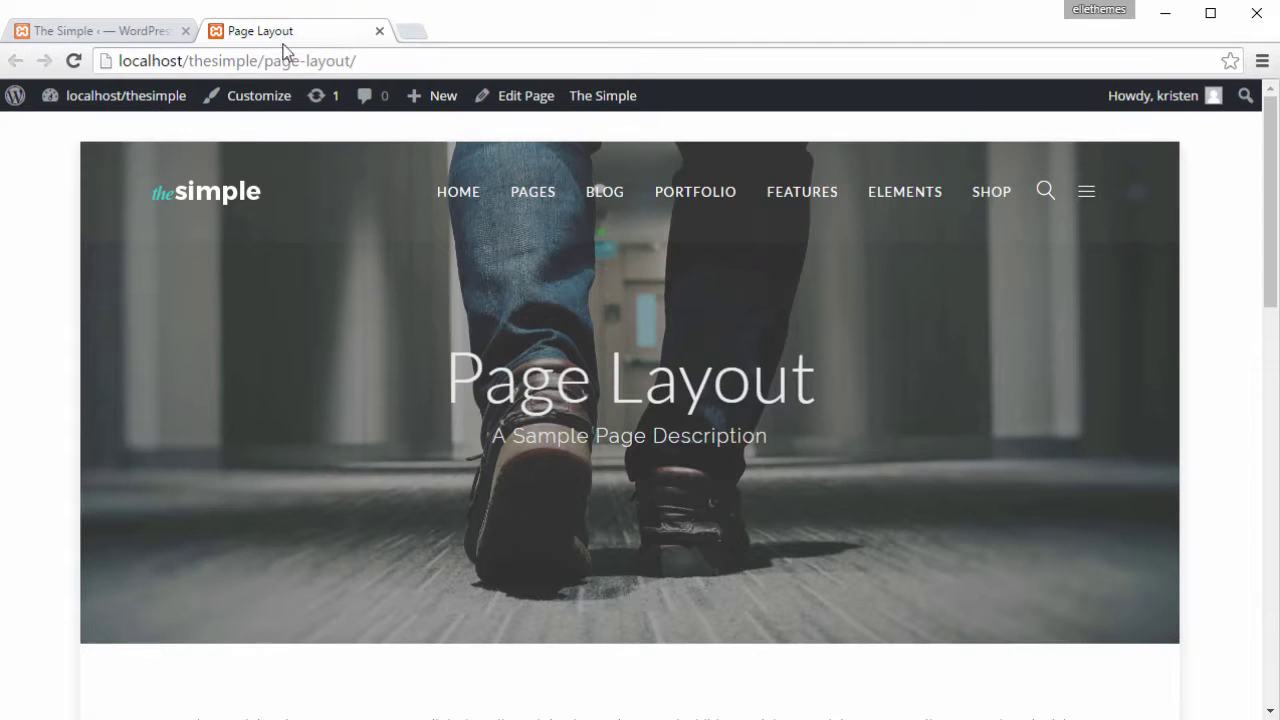
left_click(73, 61)
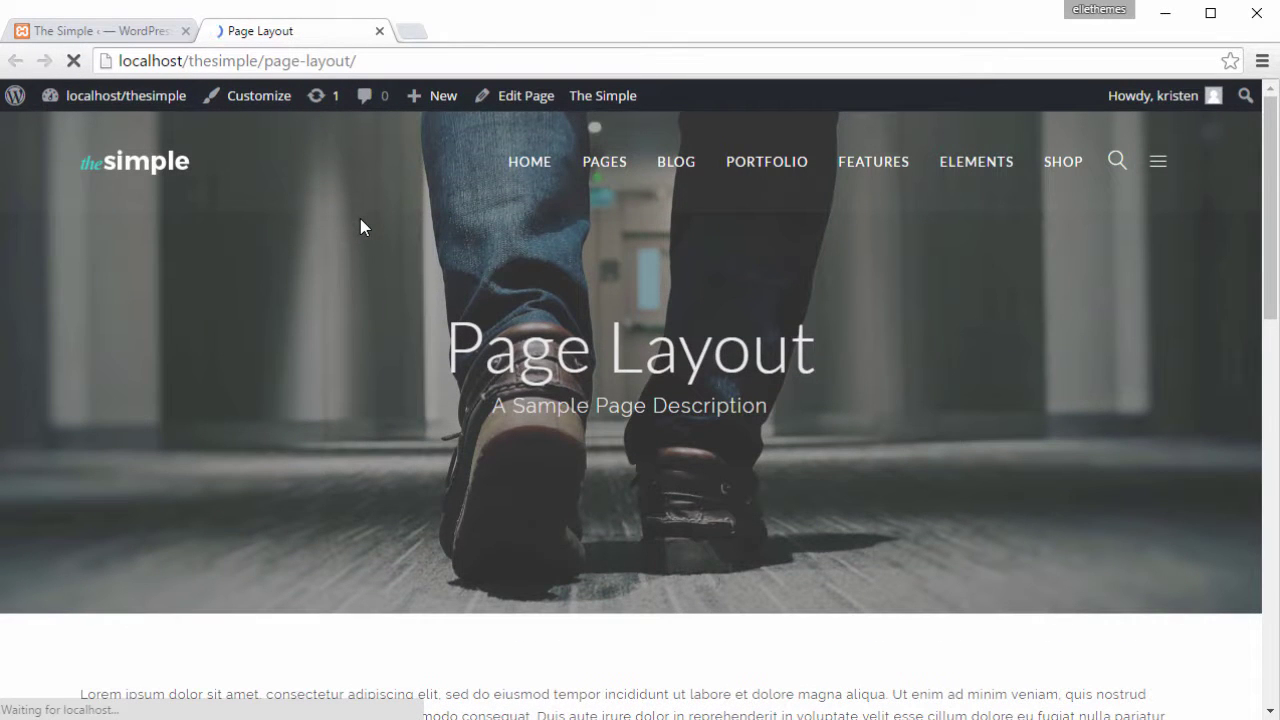
right_click(517, 95)
left_click(539, 104)
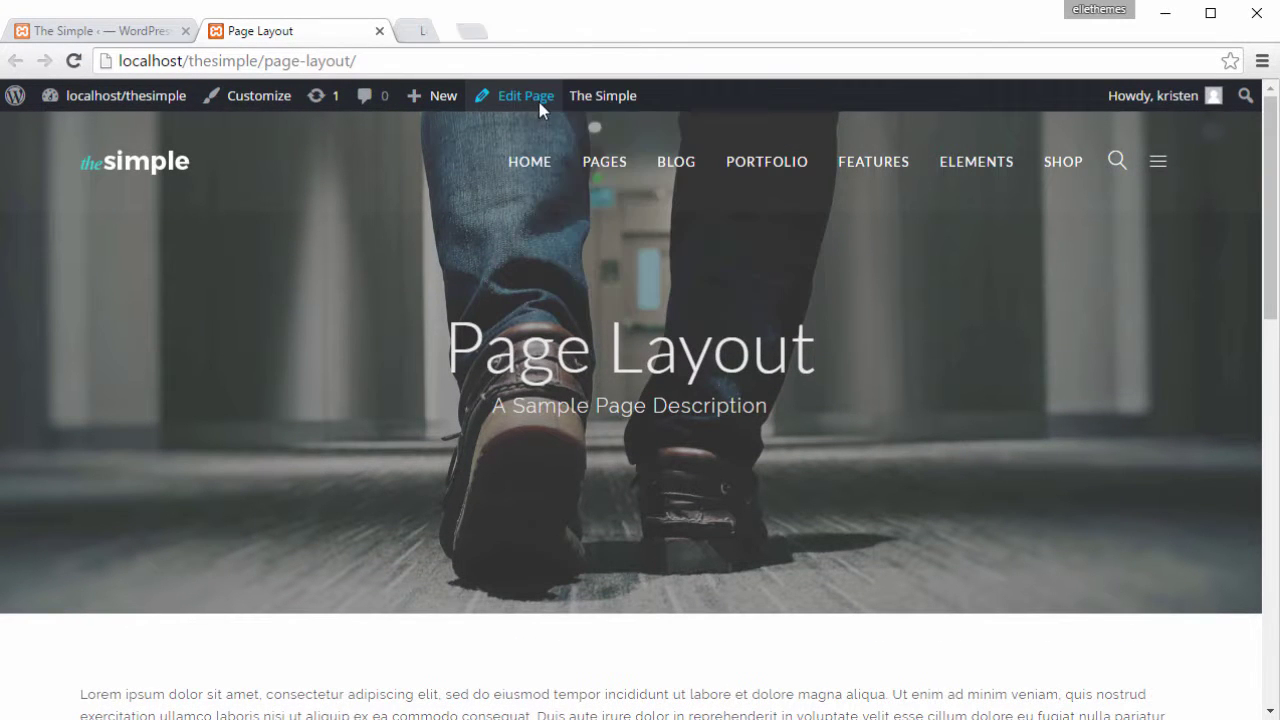
Turn on overwriting the default post layout for the Page Layout page, choose the content with right sidebar layout and update the page
left_click(486, 33)
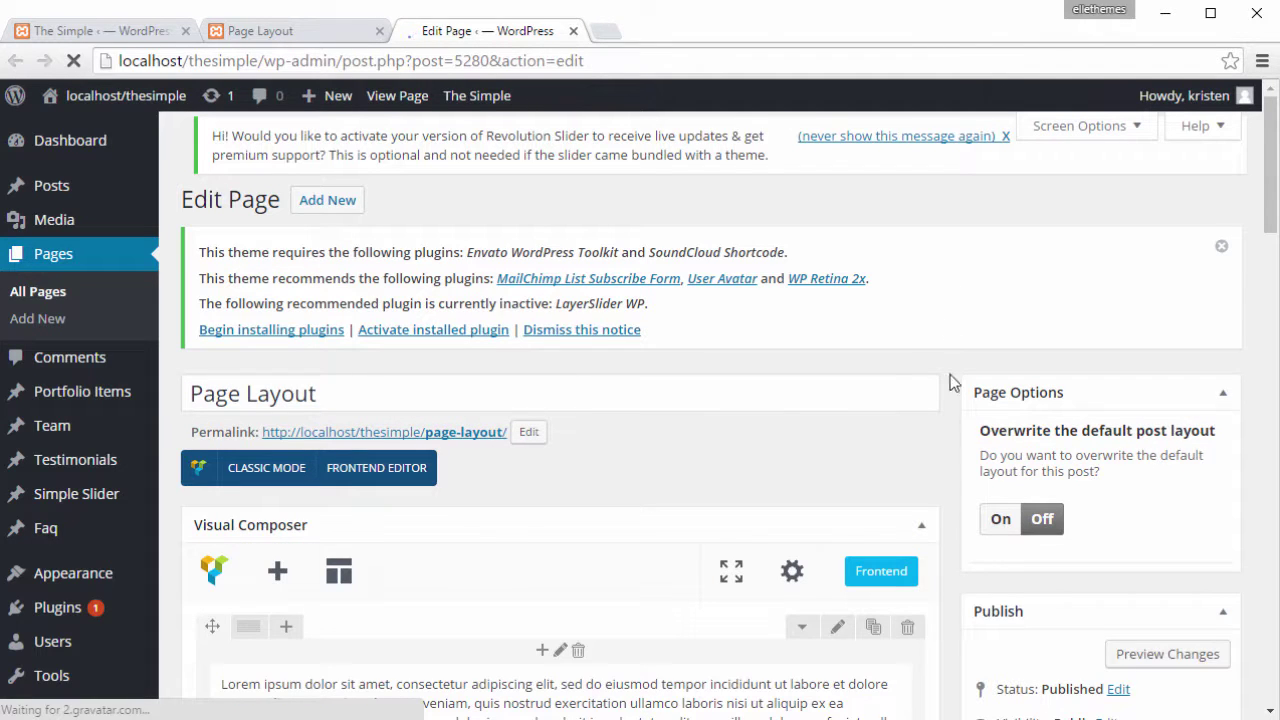
left_click(1001, 517)
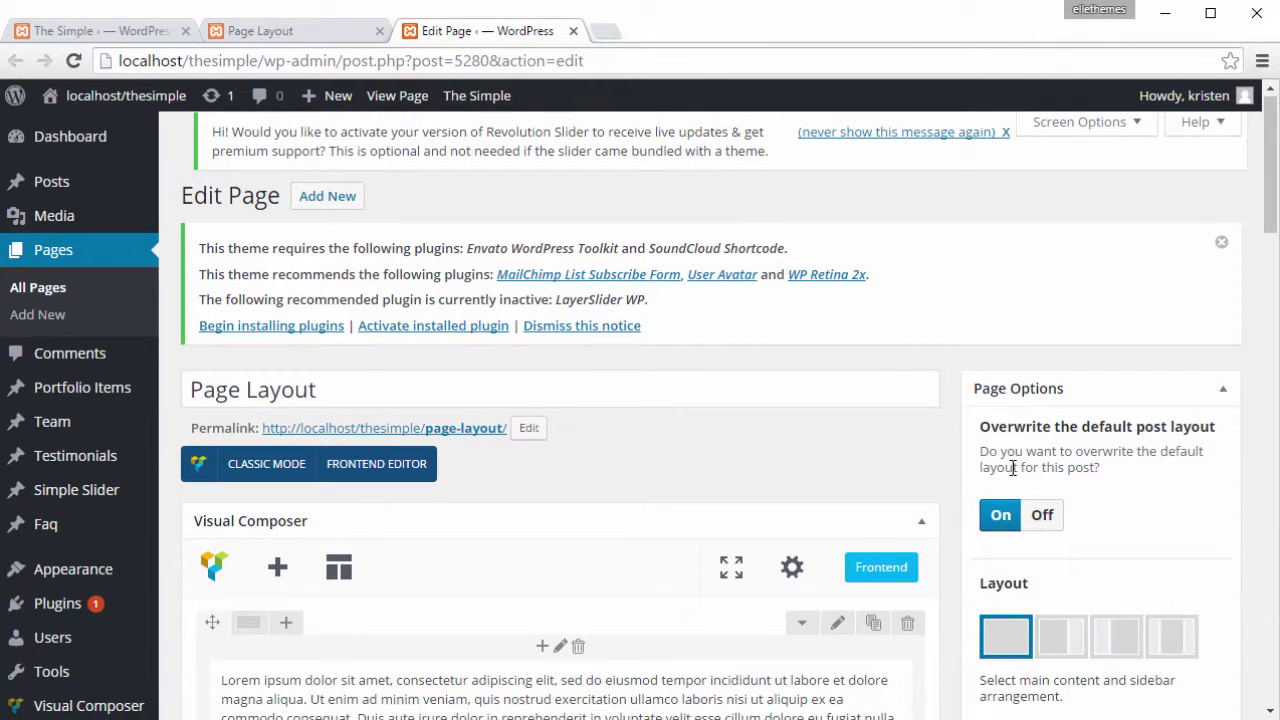
scroll(1010, 475, "down", 2)
left_click(1060, 440)
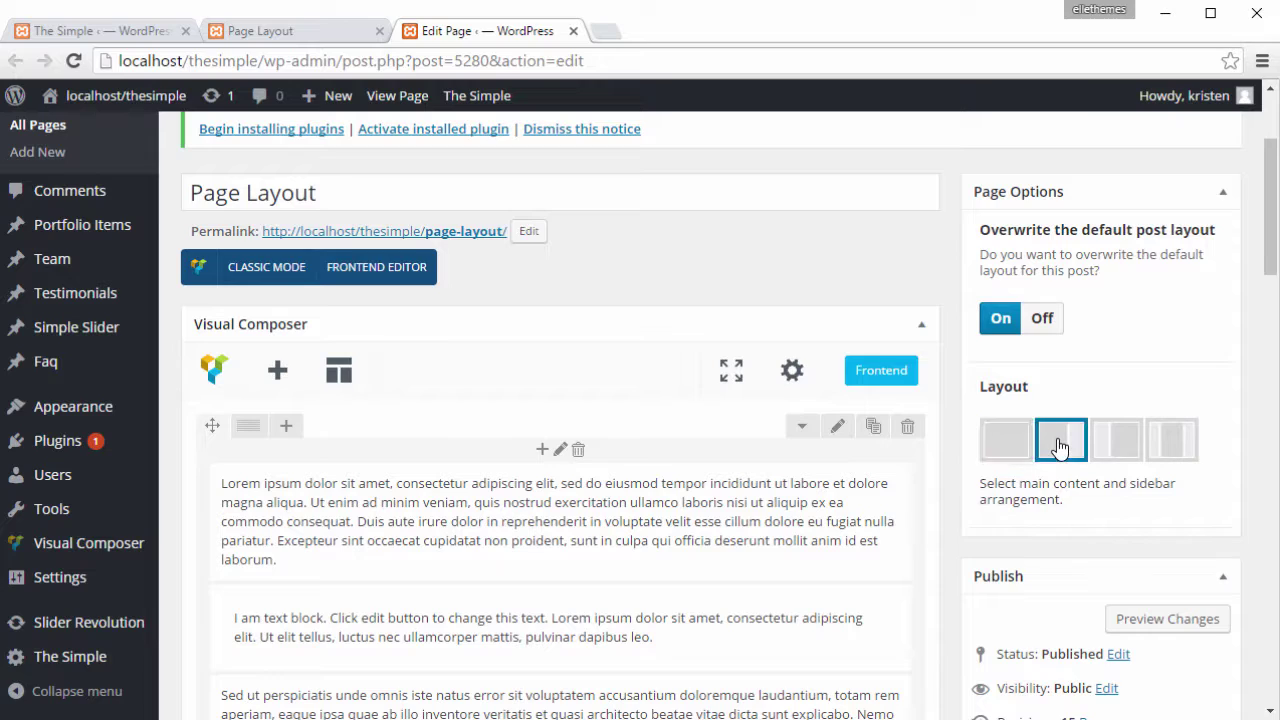
scroll(1060, 440, "up", 2)
scroll(1070, 445, "down", 5)
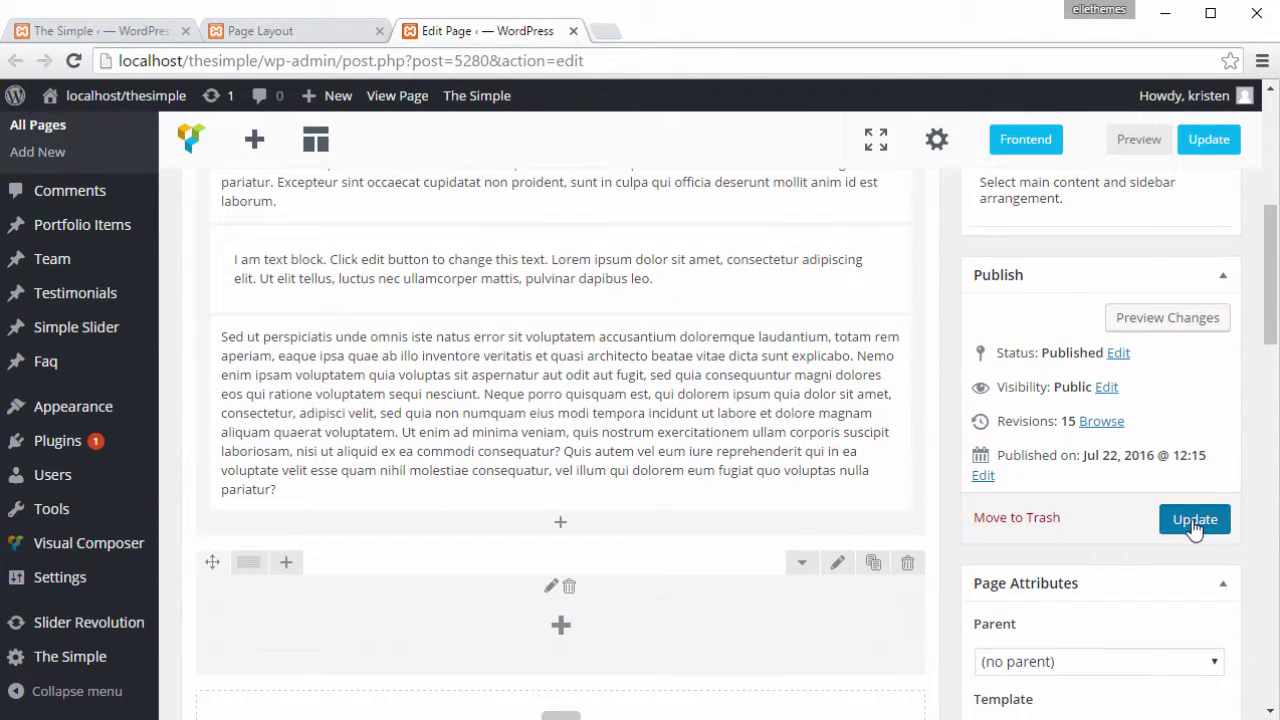
left_click(1193, 521)
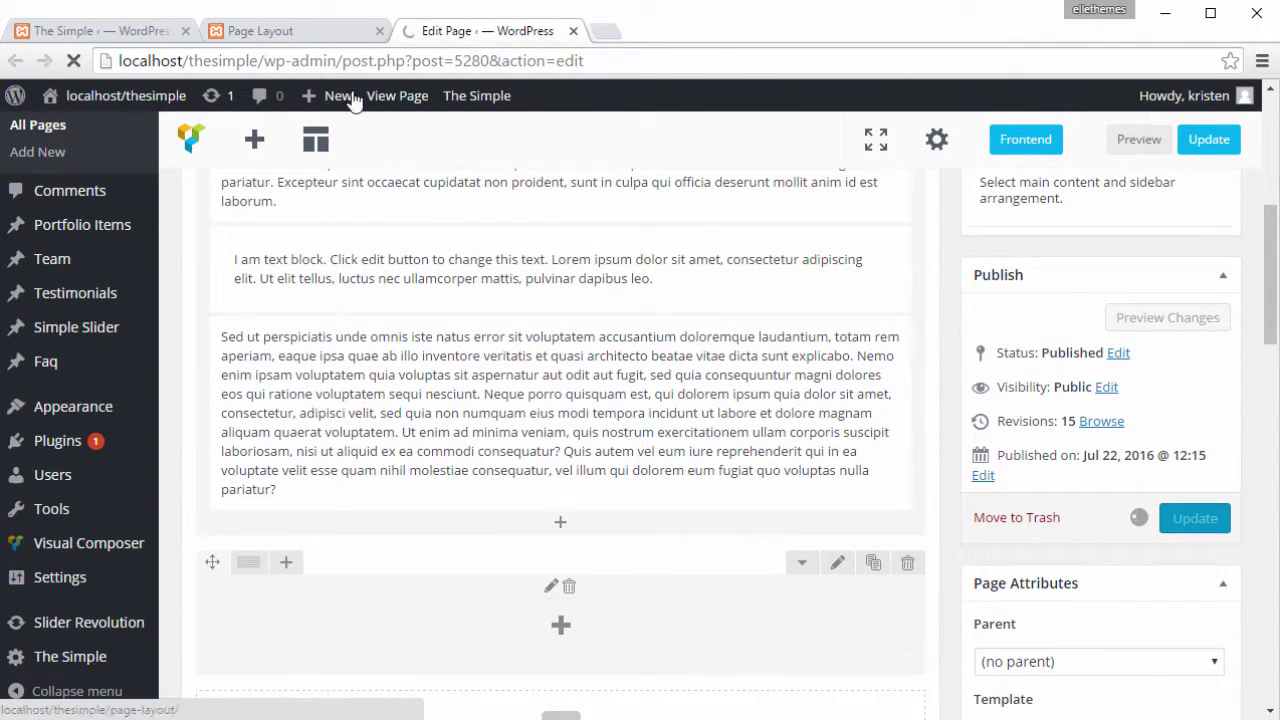
Reload the Page Layout page on the site and check the content area with the new sidebar layout
left_click(292, 31)
left_click(73, 60)
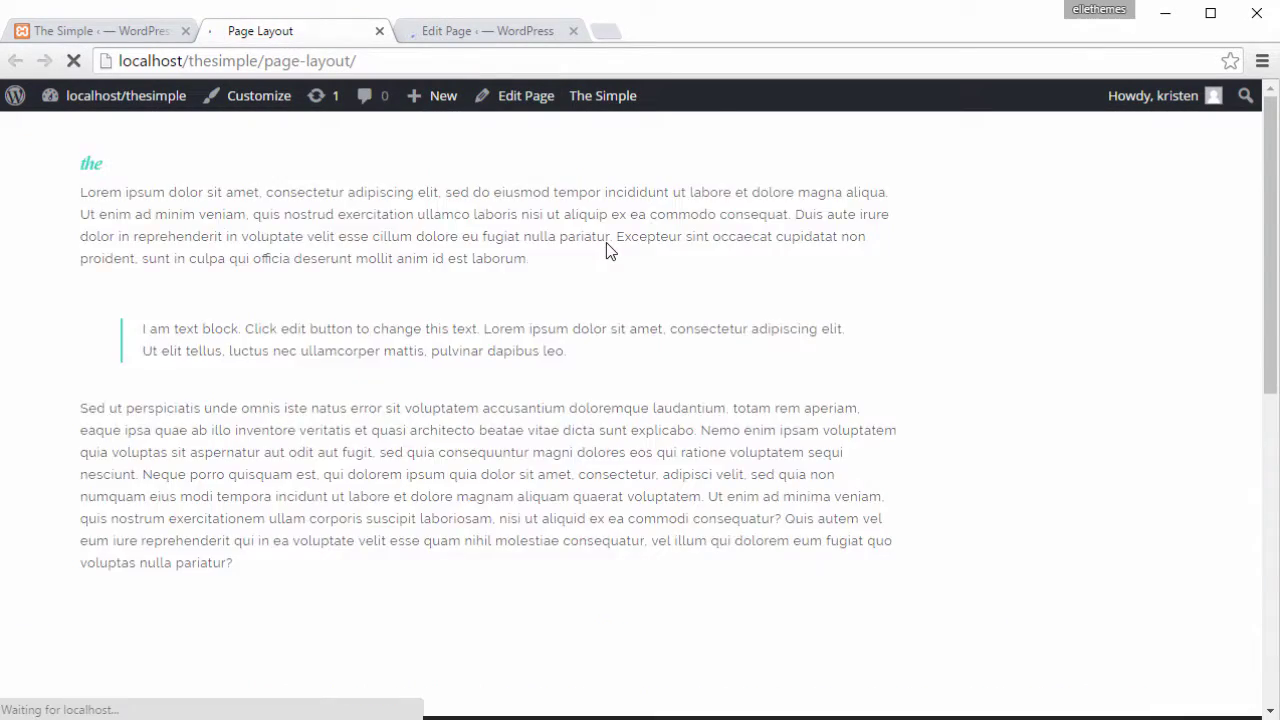
scroll(606, 242, "down", 5)
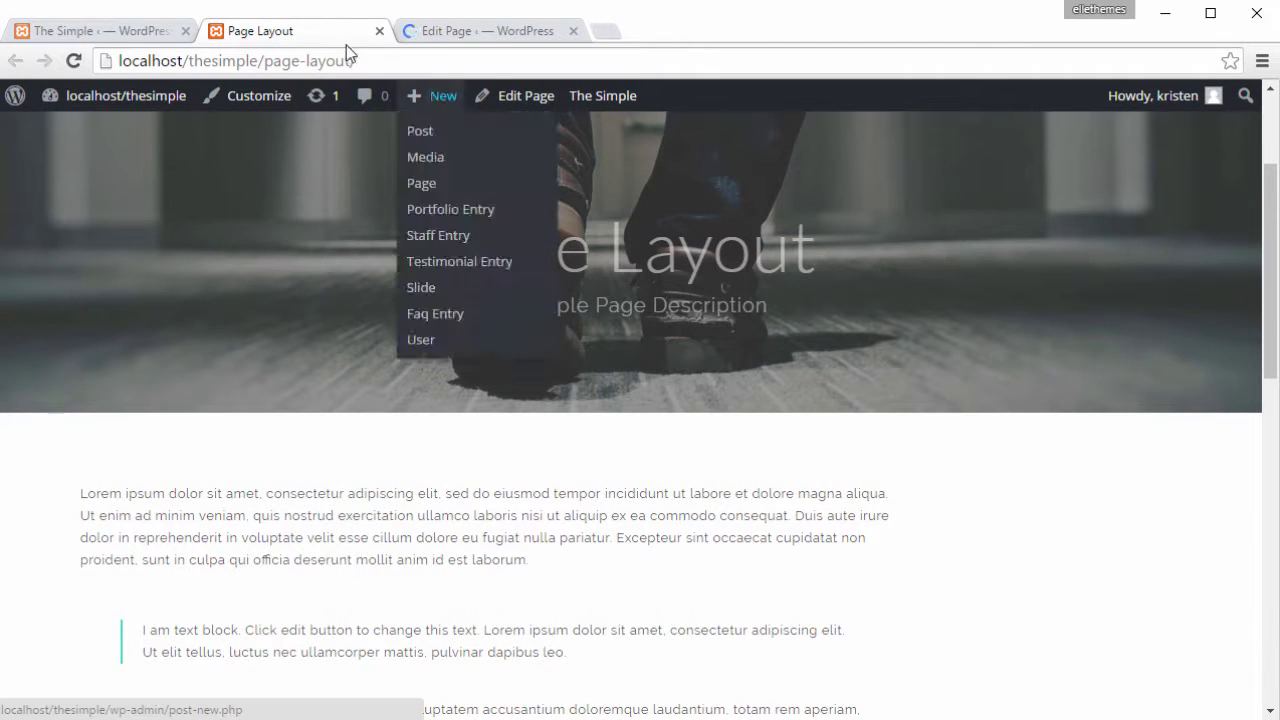
Go to the Widgets screen in the page editor's tab, collapse Sidebar Blog and expand the Sidebar Pages area
left_click(422, 31)
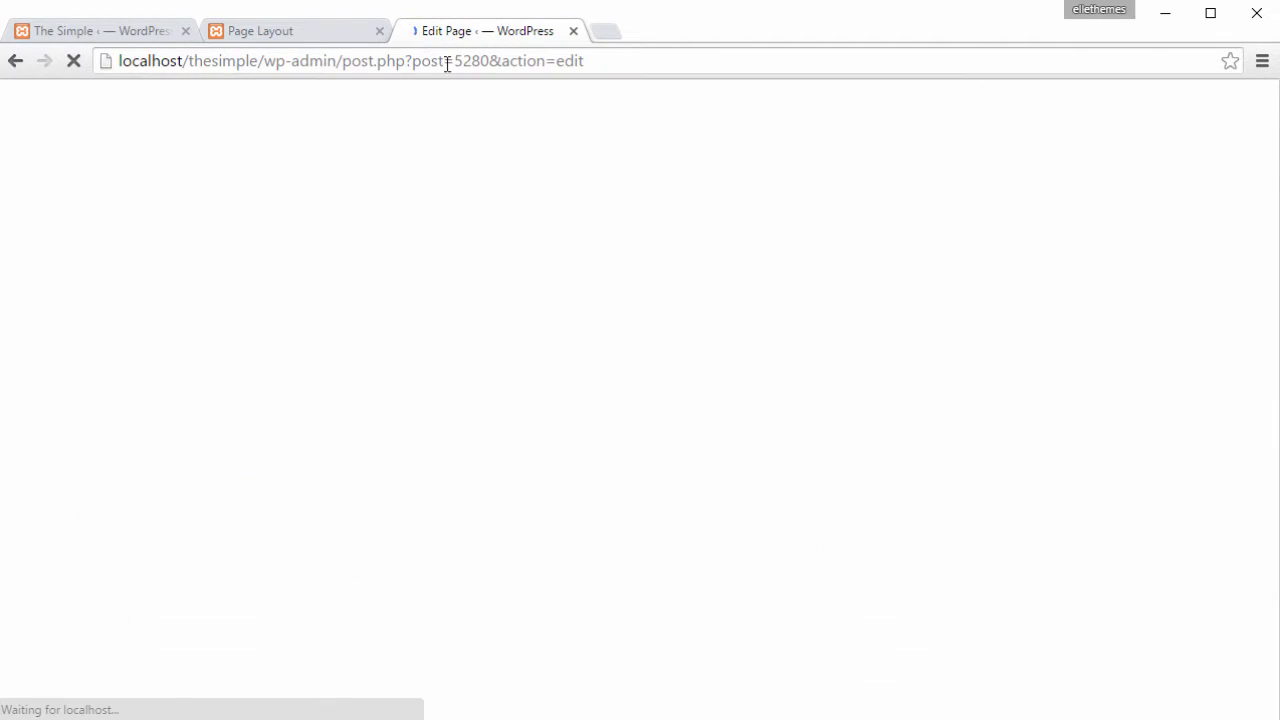
scroll(869, 435, "down", 5)
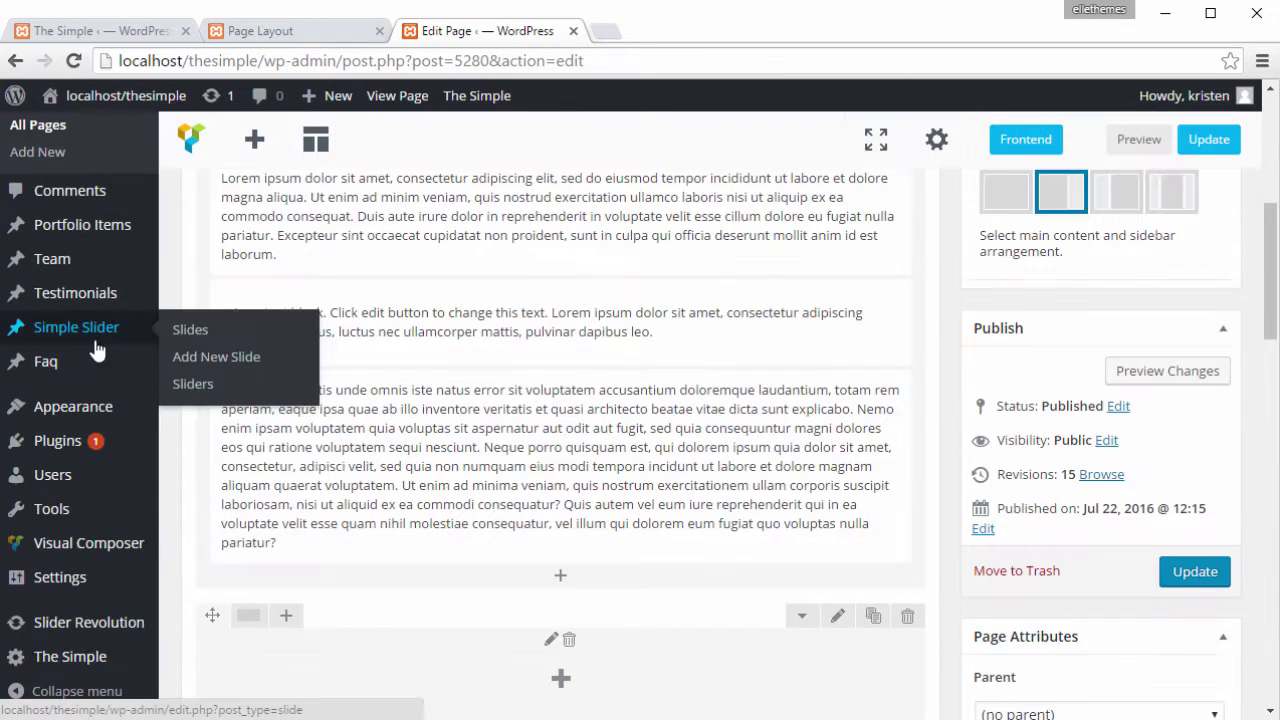
mouse_move(108, 415)
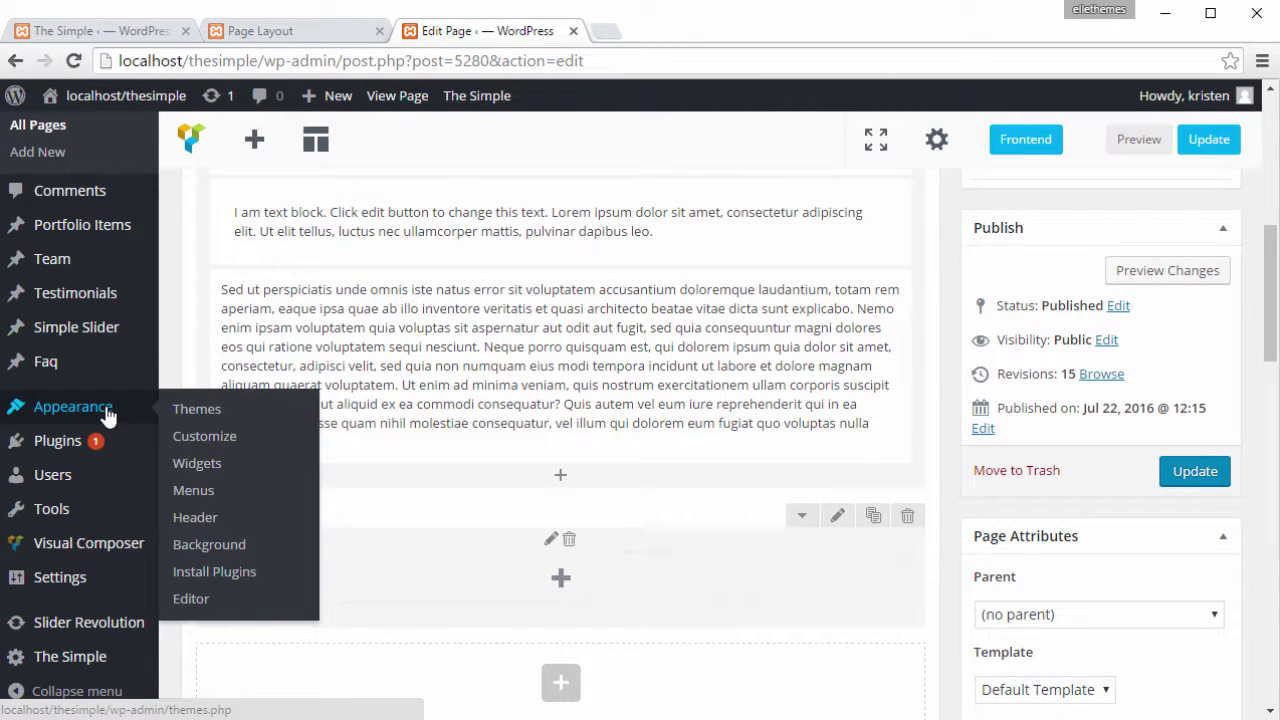
left_click(192, 463)
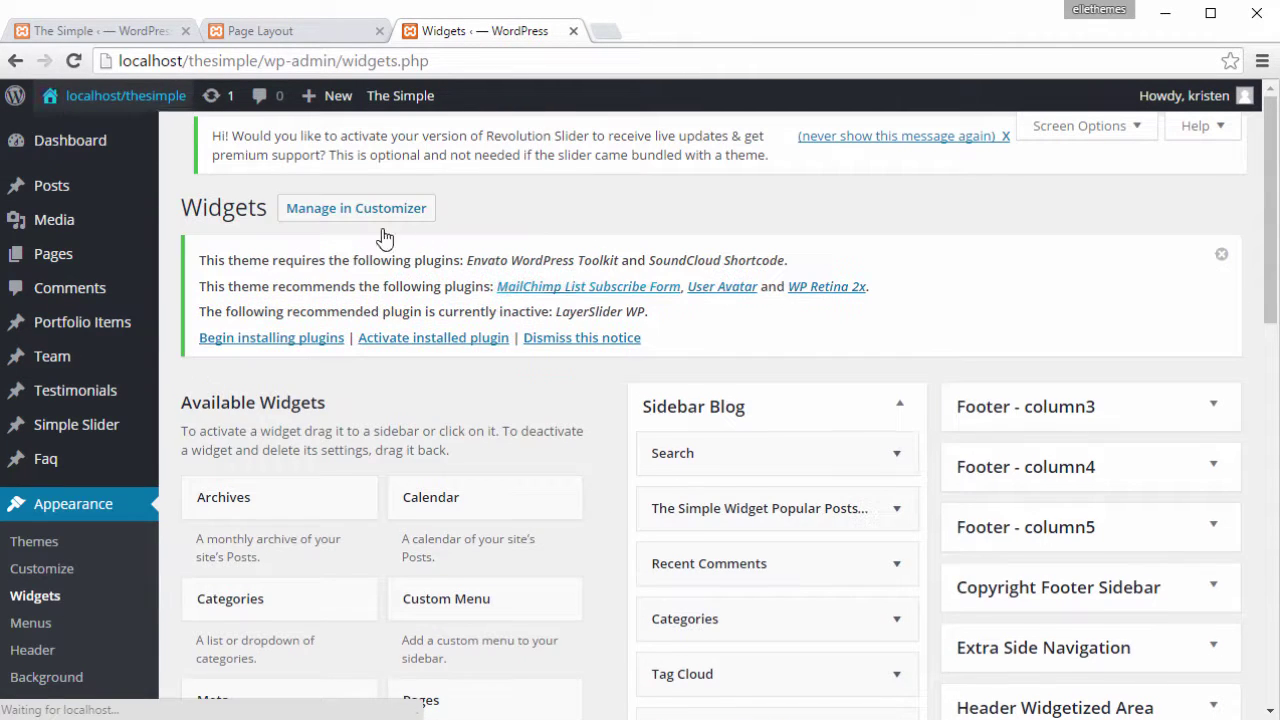
scroll(891, 423, "down", 1)
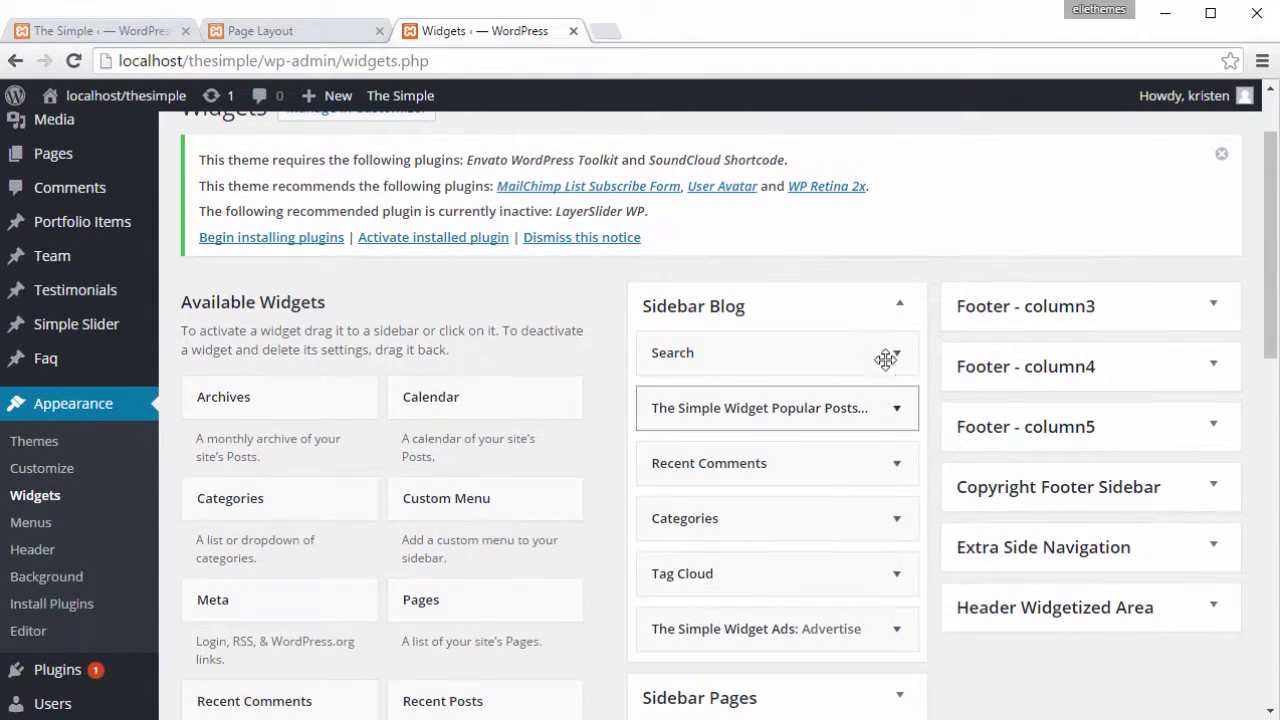
left_click(901, 306)
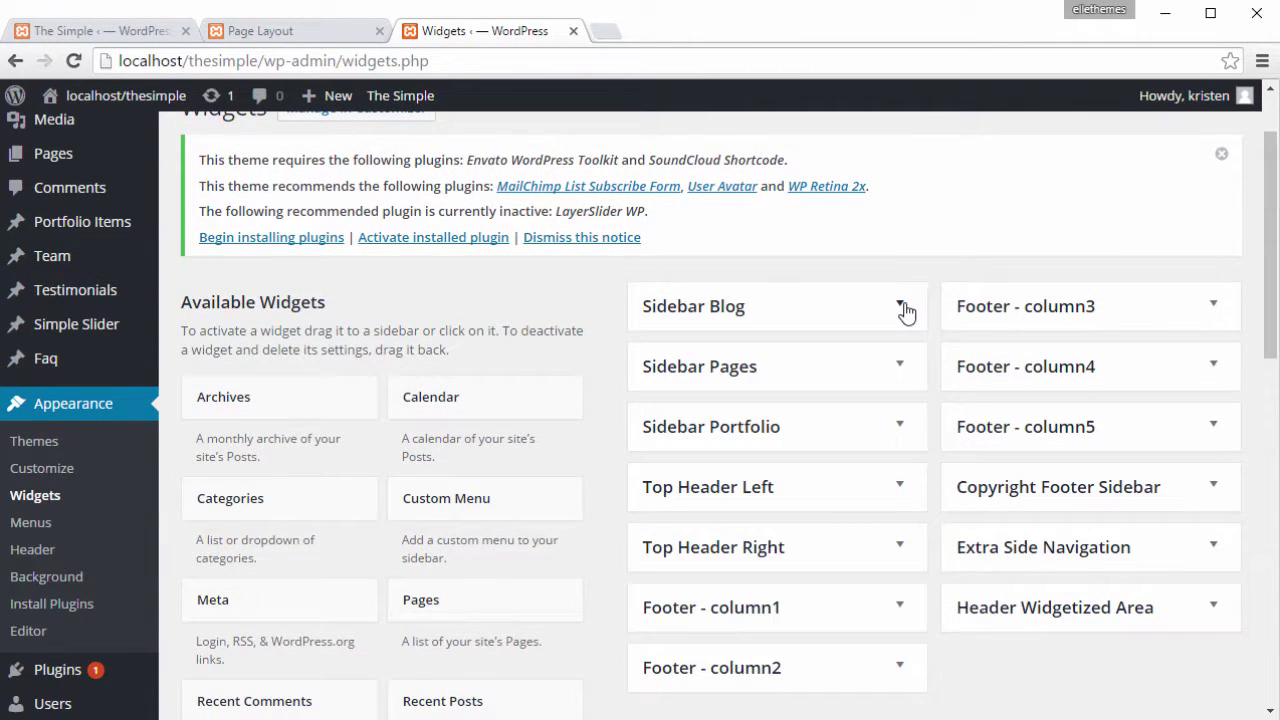
left_click(905, 370)
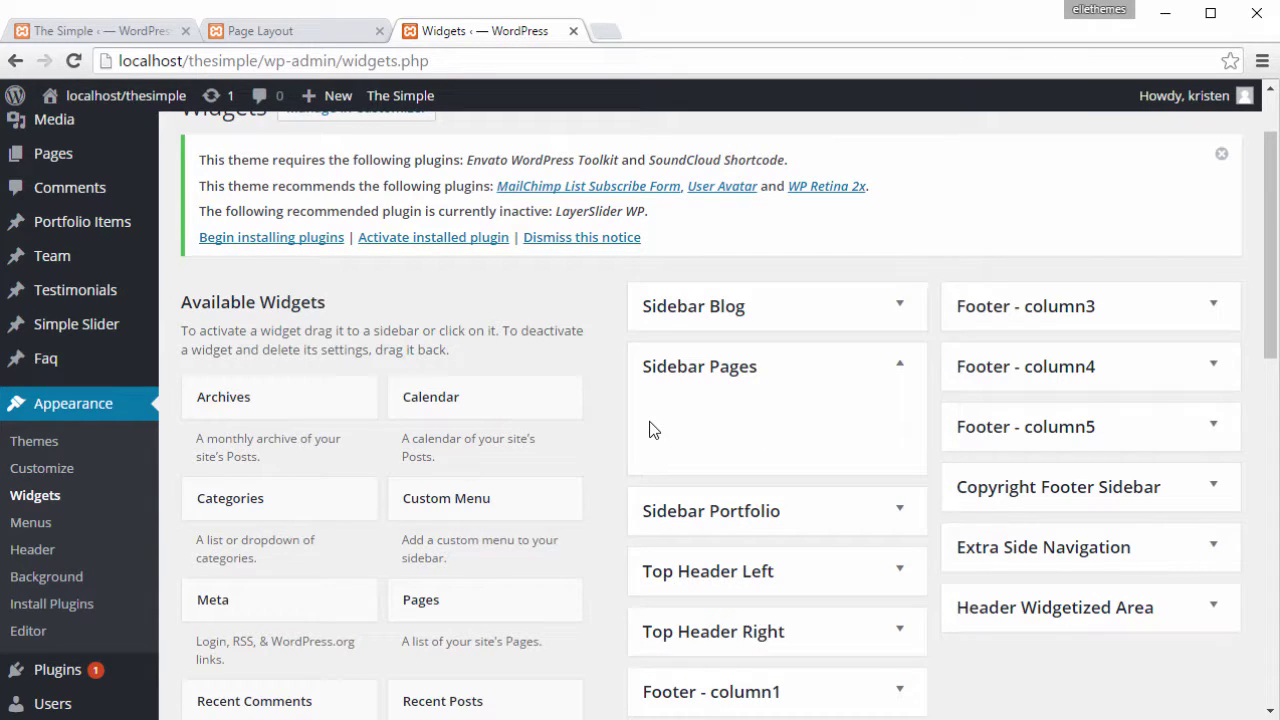
Add The Simple Widget Popular Posts to Sidebar Pages with the title "Popular posts" and a number of posts, and save it
scroll(651, 428, "down", 1)
scroll(651, 428, "down", 4)
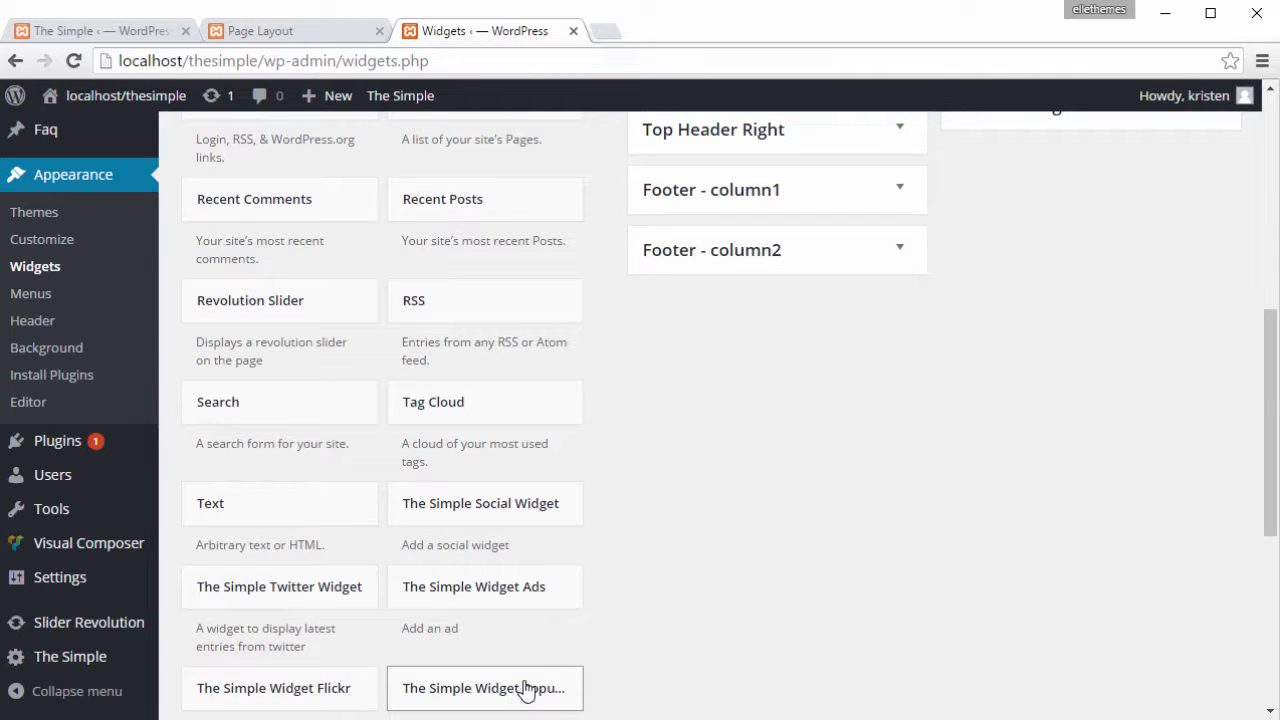
left_click_drag(527, 690, 648, 230)
left_click_drag(702, 272, 800, 280)
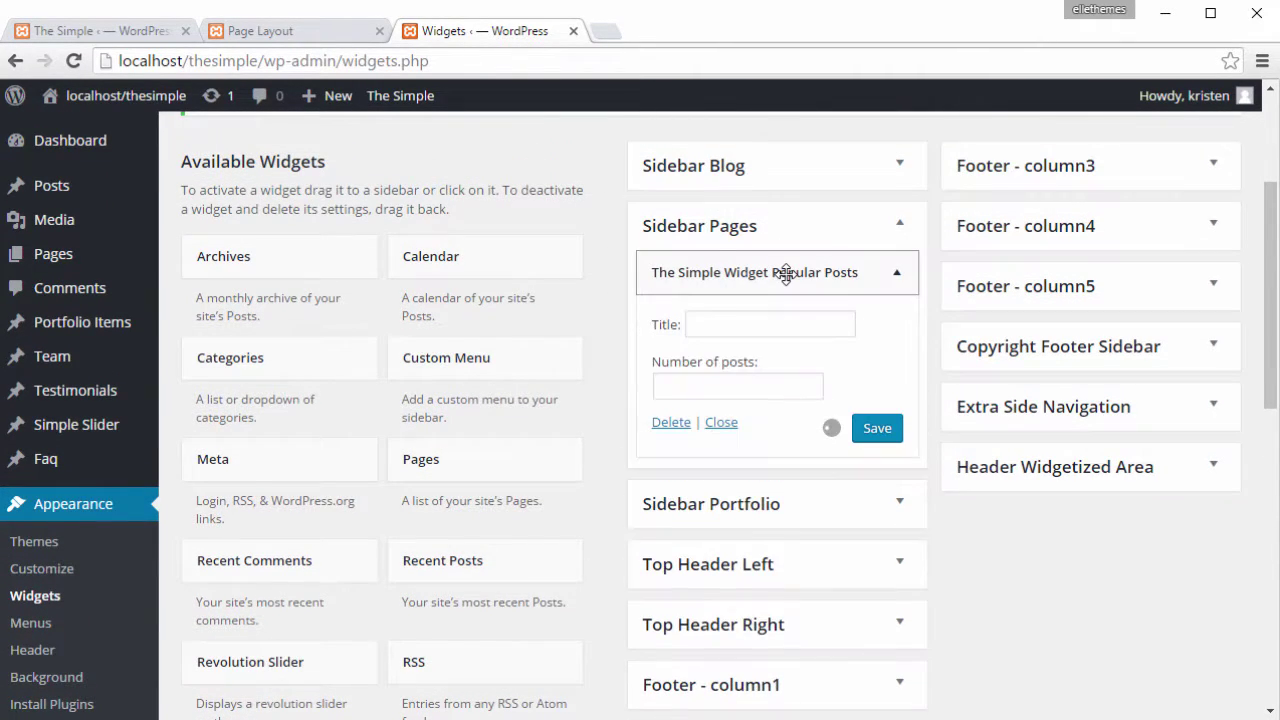
left_click(840, 325)
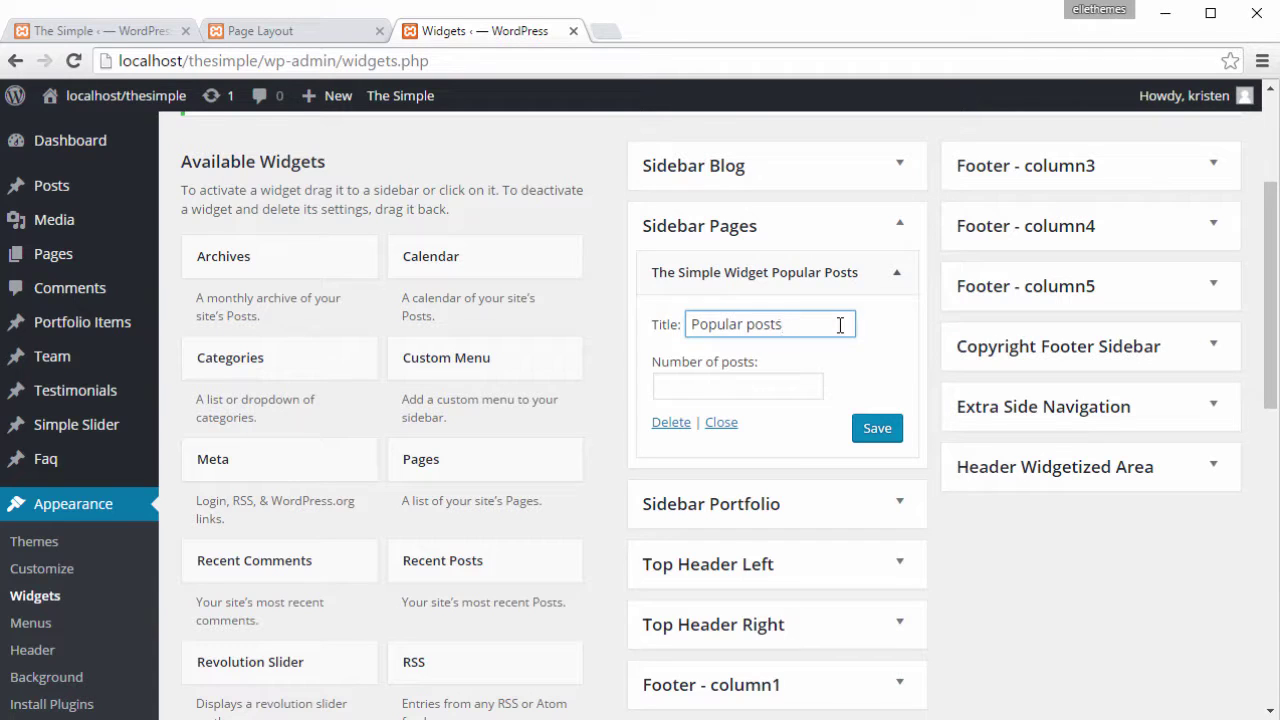
left_click(787, 387)
left_click(784, 384)
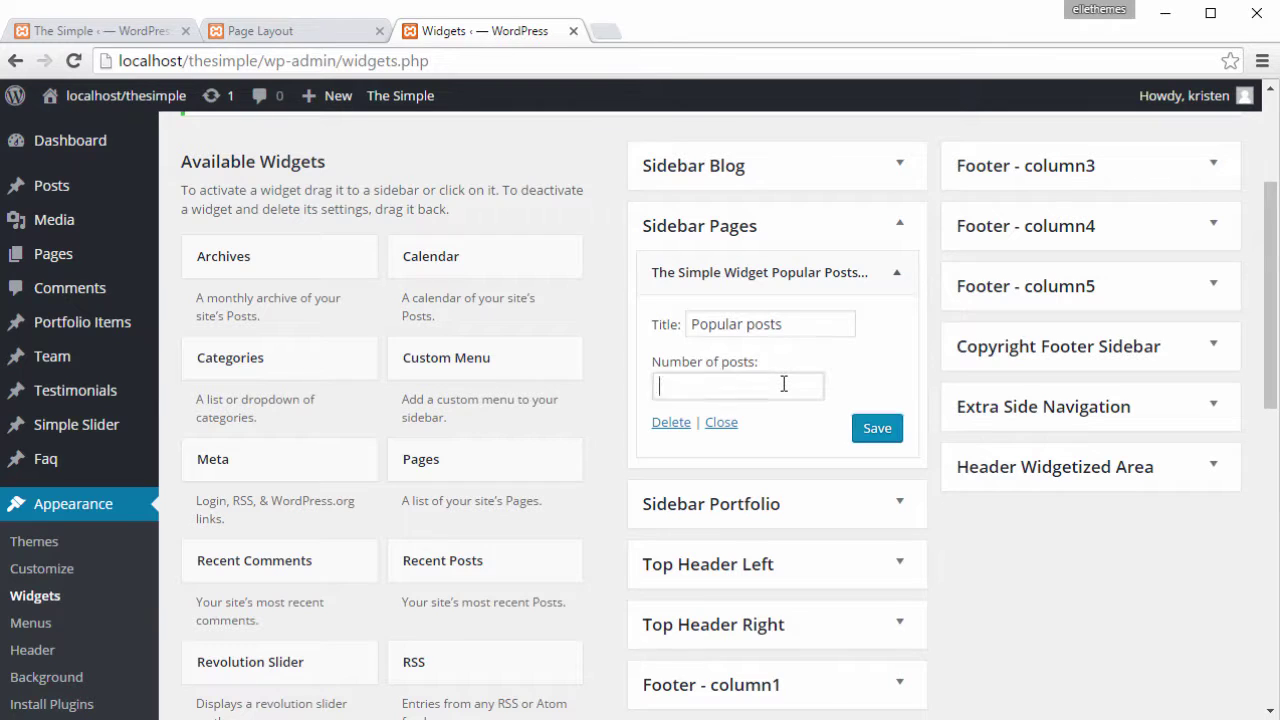
left_click(870, 428)
Add a Tag Cloud widget titled "Tags" with the Tags taxonomy below Popular Posts in Sidebar Pages, save it and collapse both widgets
scroll(446, 374, "down", 3)
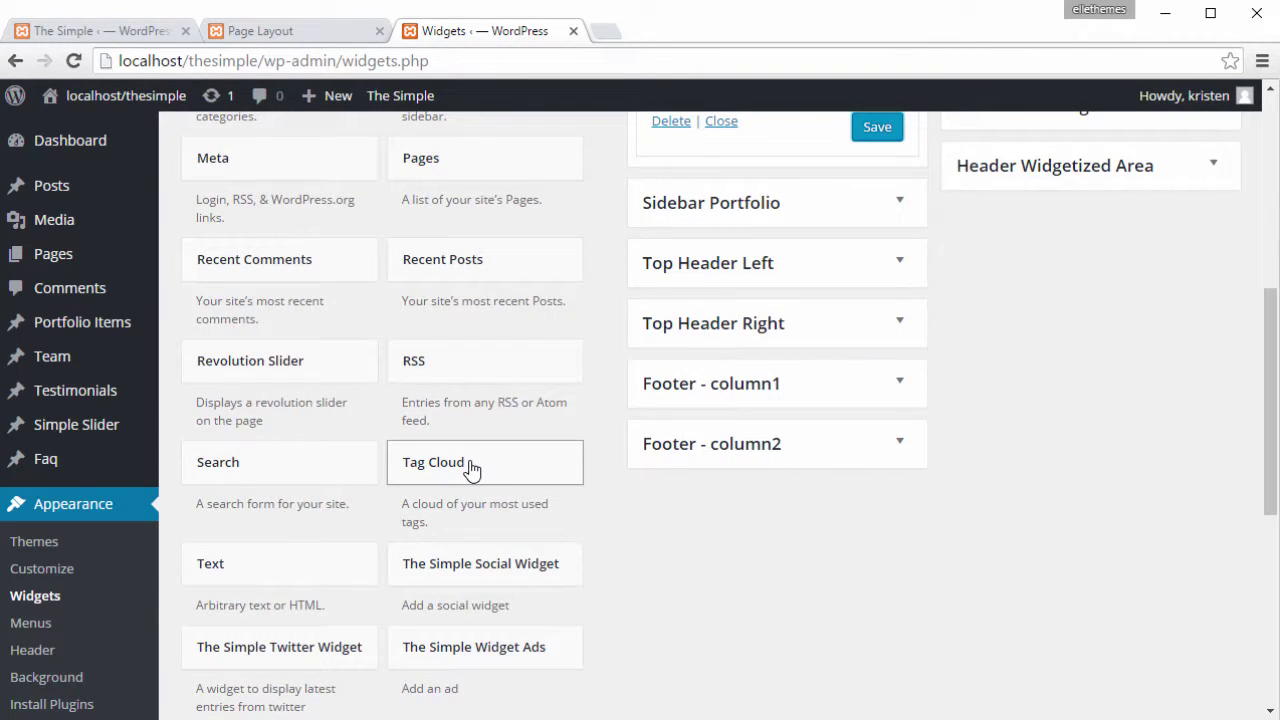
left_click_drag(535, 445, 696, 189)
left_click(726, 263)
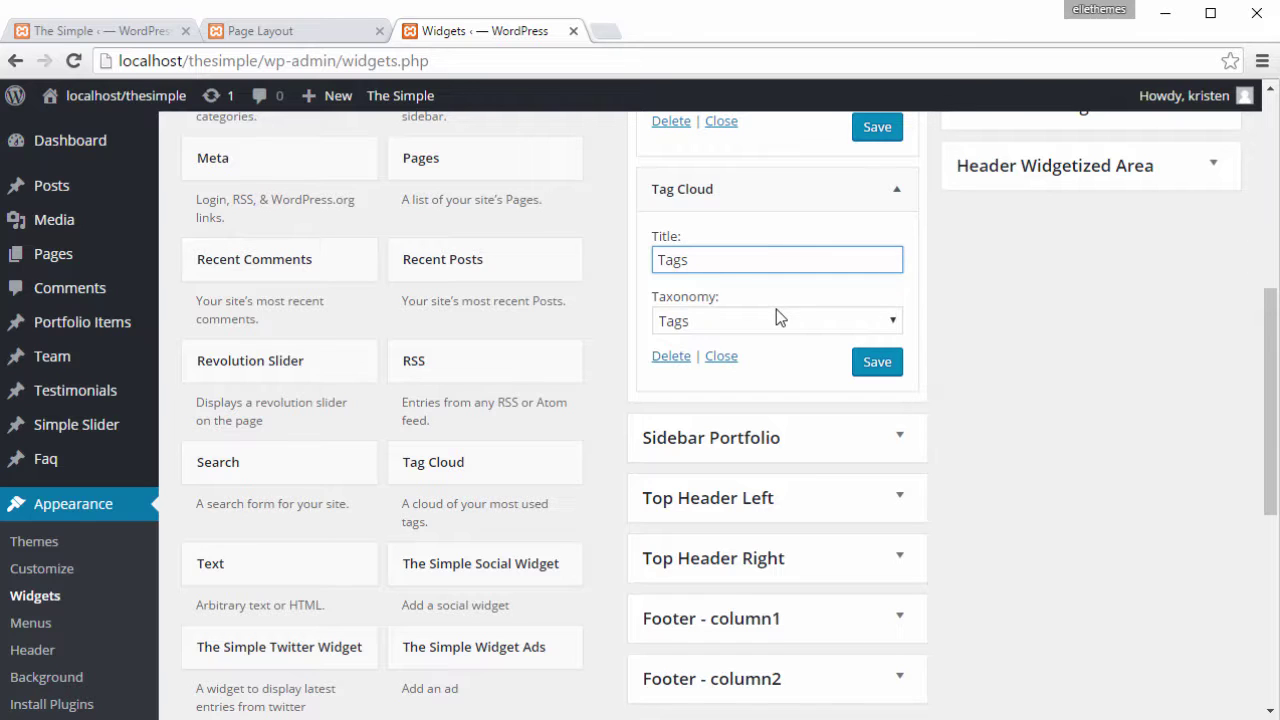
left_click(885, 323)
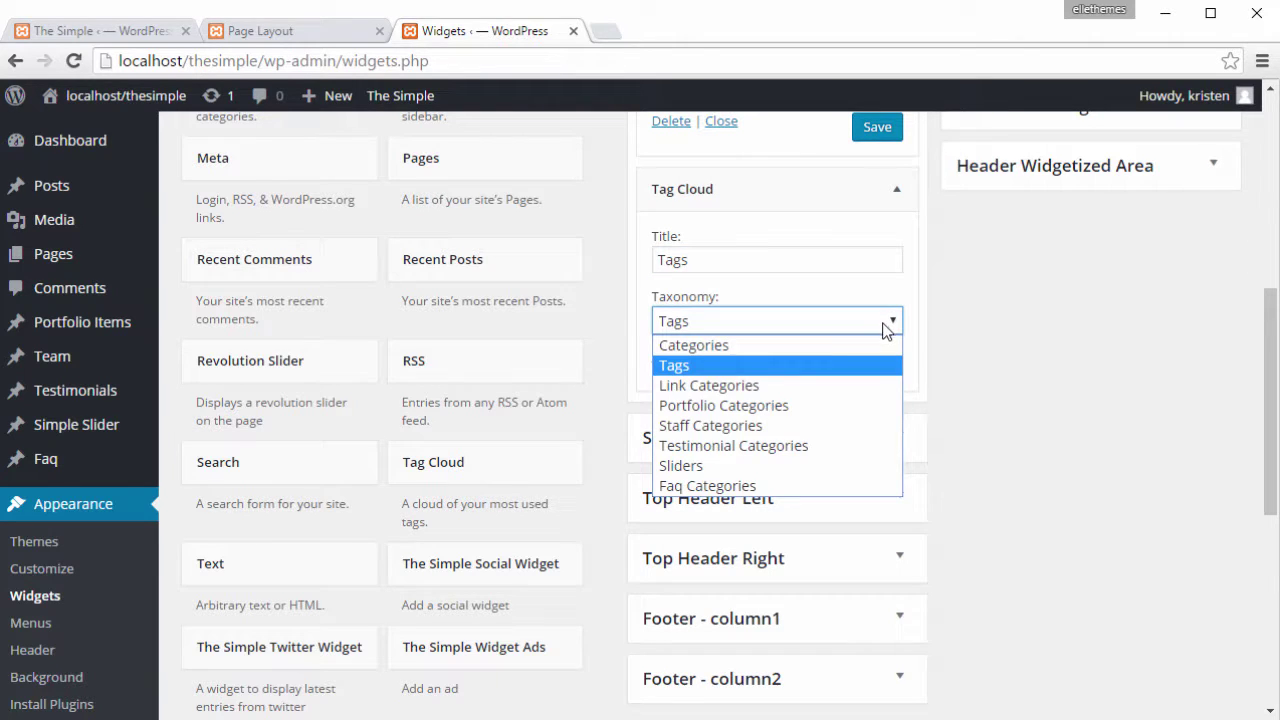
left_click(885, 328)
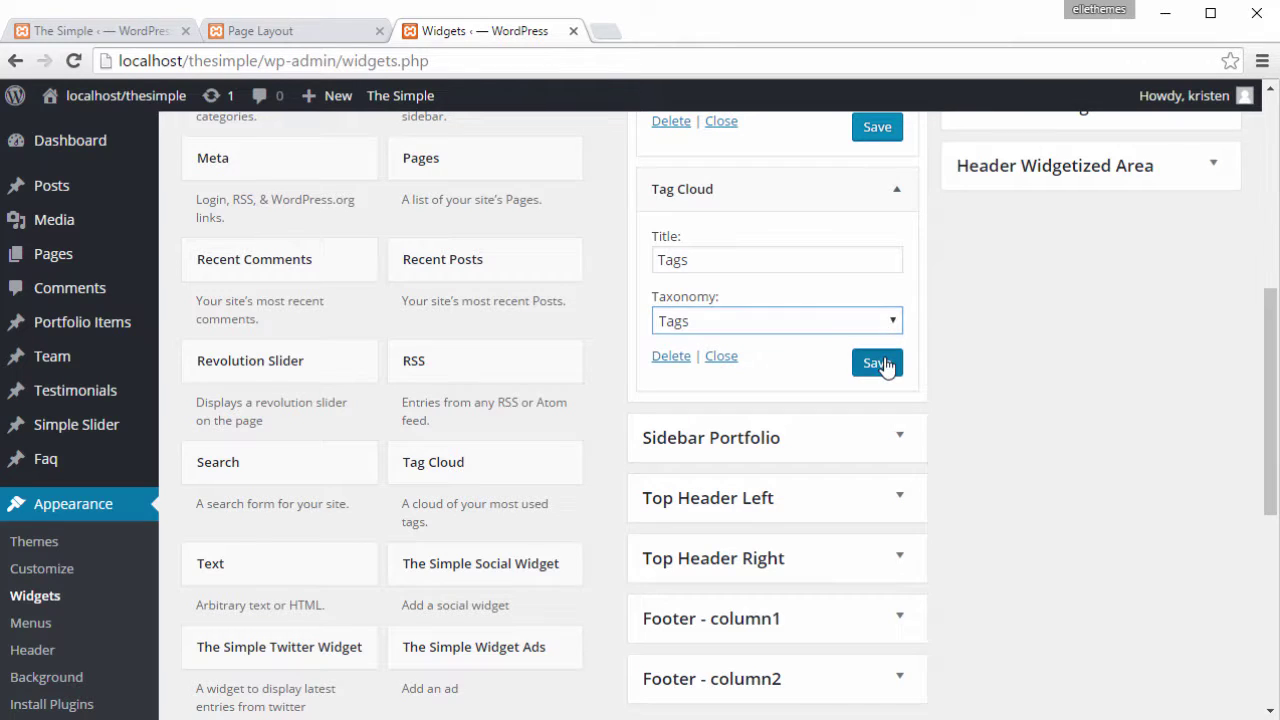
left_click(884, 363)
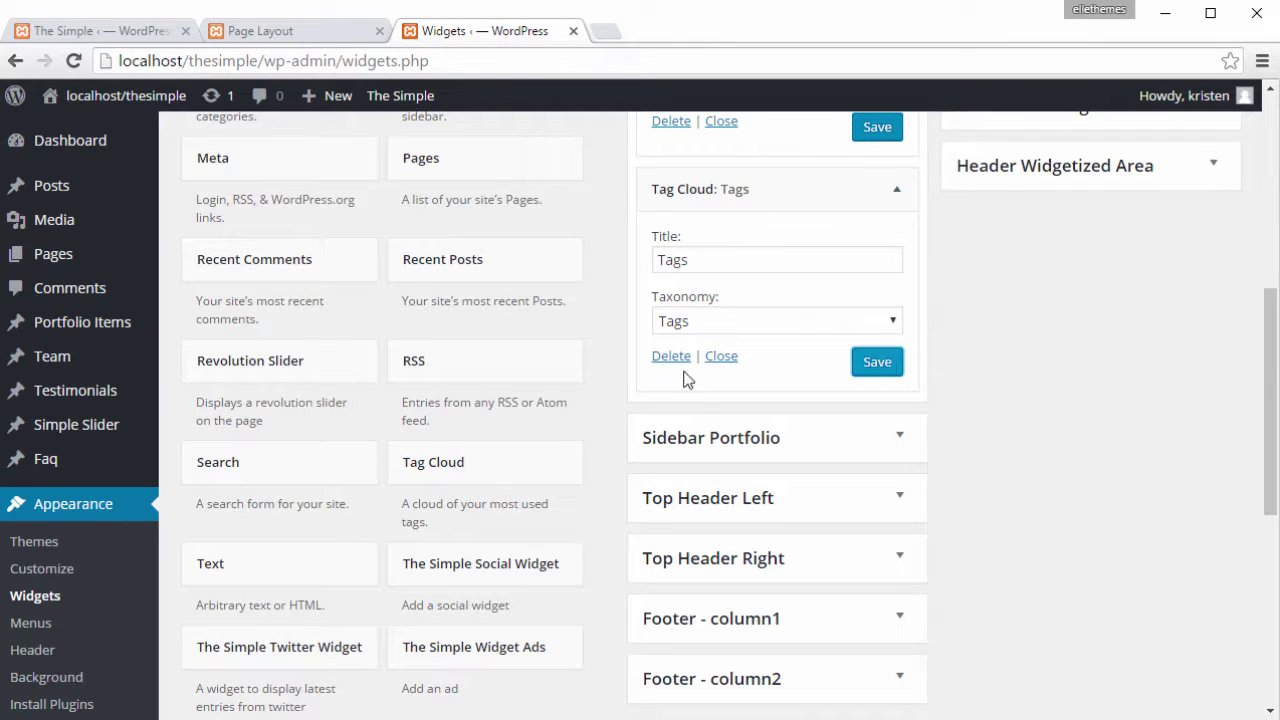
left_click(722, 357)
left_click(724, 123)
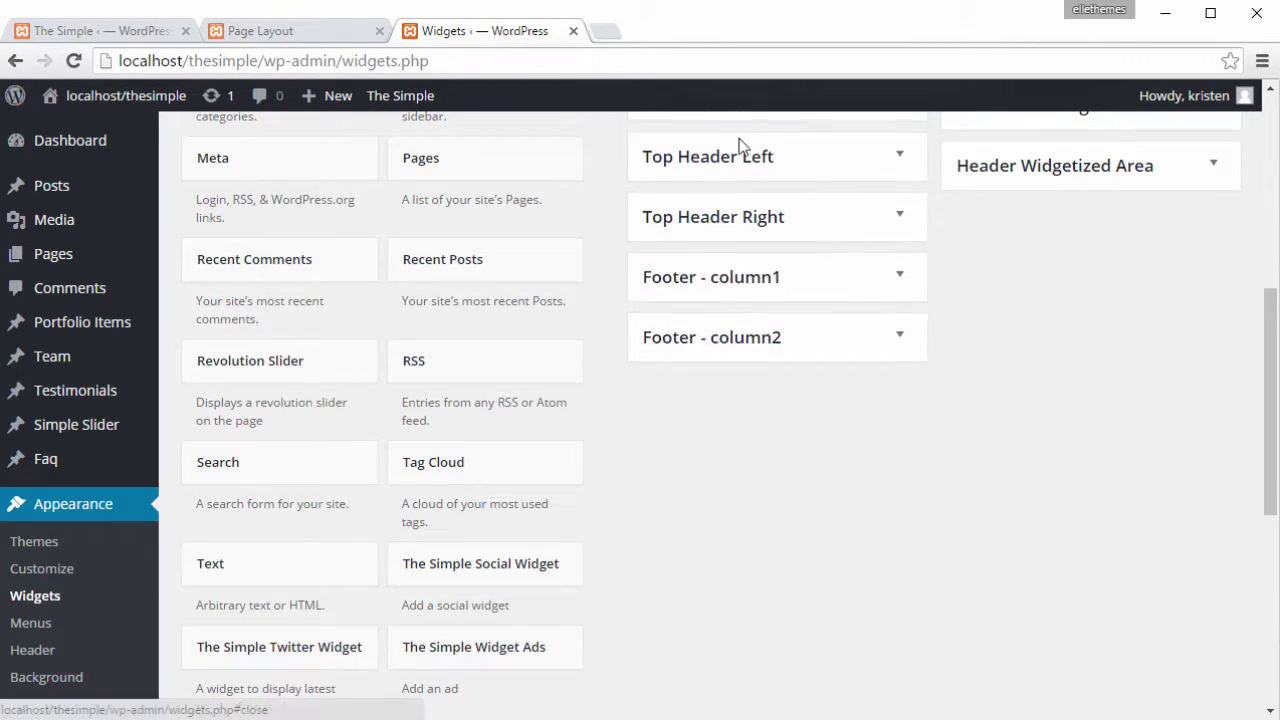
scroll(857, 280, "up", 5)
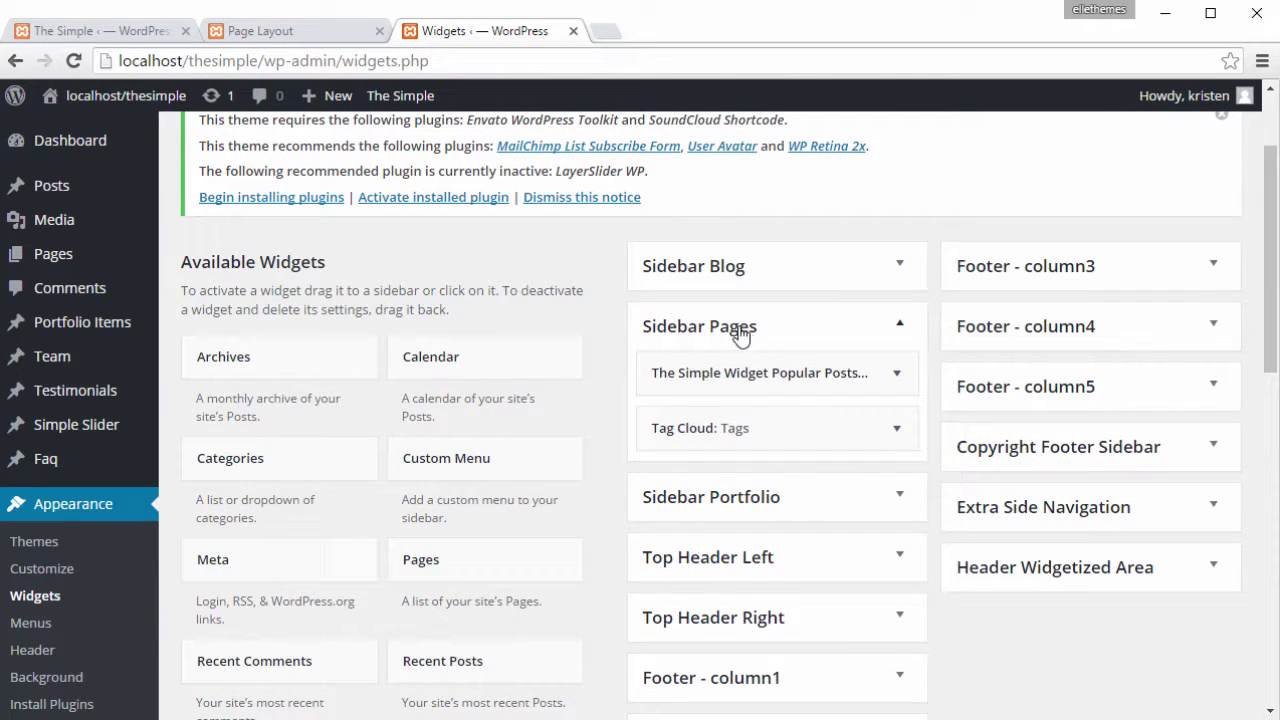
Reload the Page Layout page and check the popular posts and tags widgets in its sidebar
left_click(301, 38)
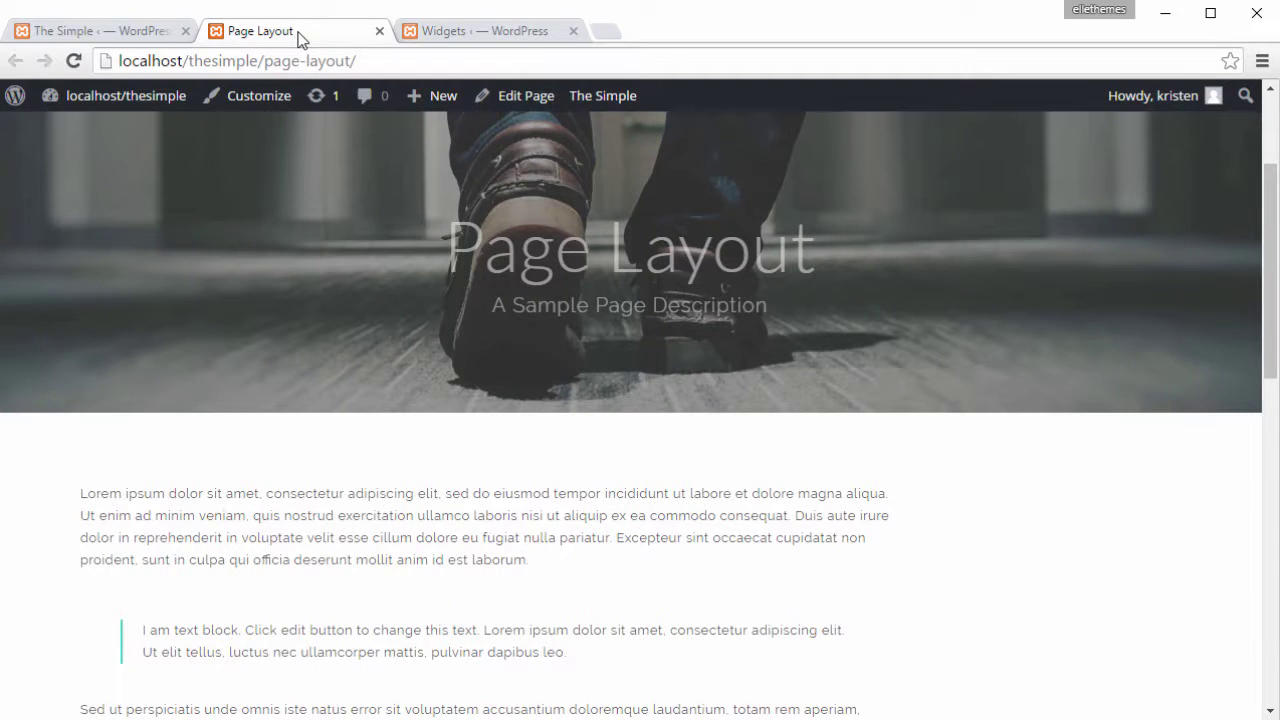
key("F5")
scroll(609, 323, "down", 5)
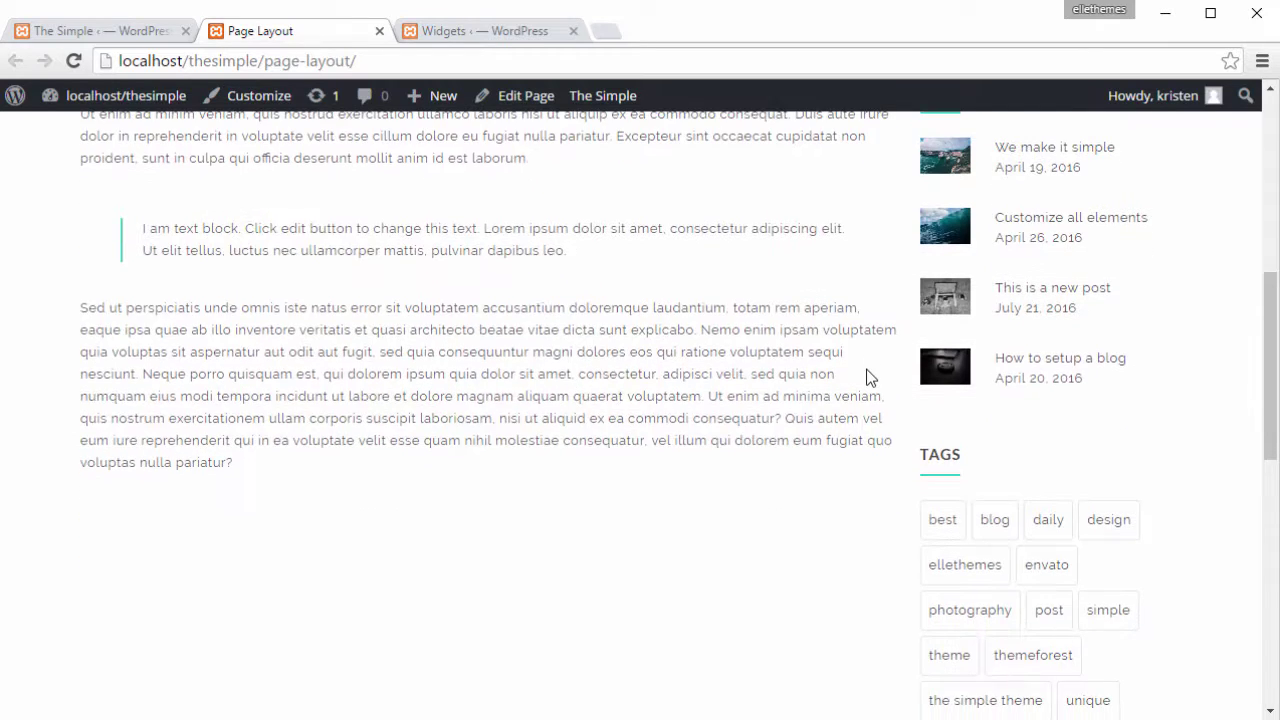
scroll(868, 377, "down", 2)
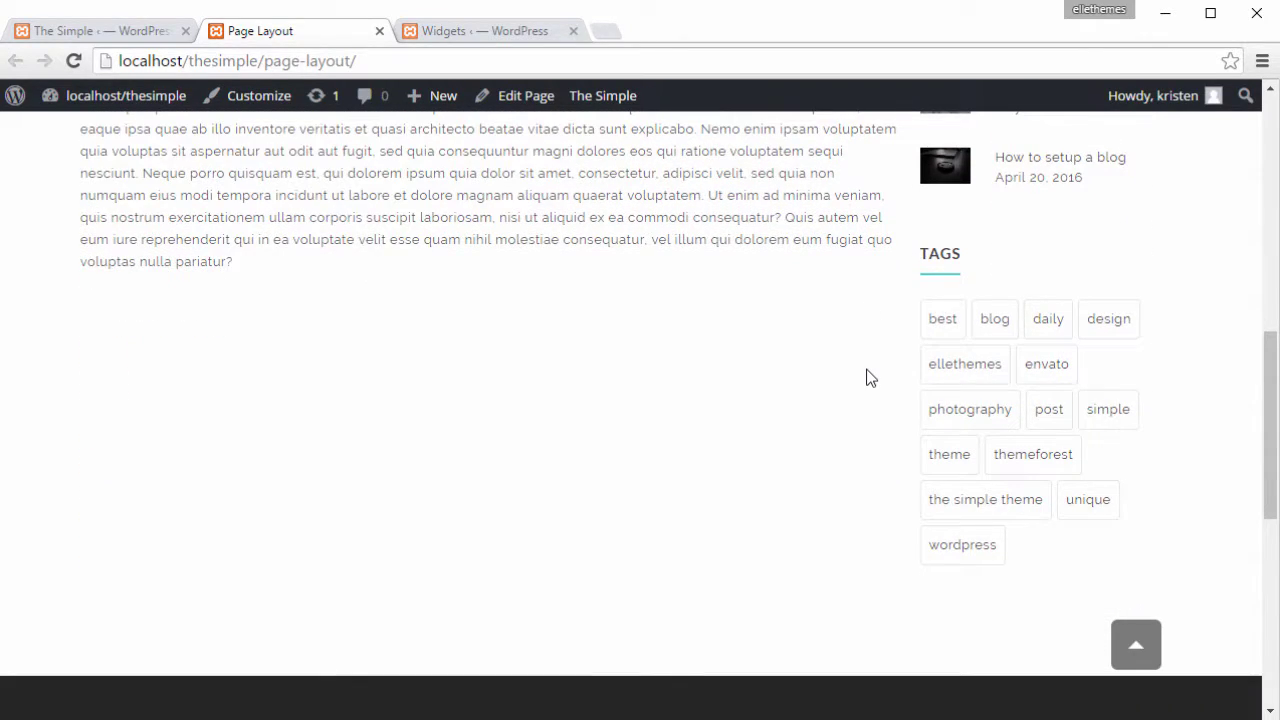
scroll(868, 377, "up", 4)
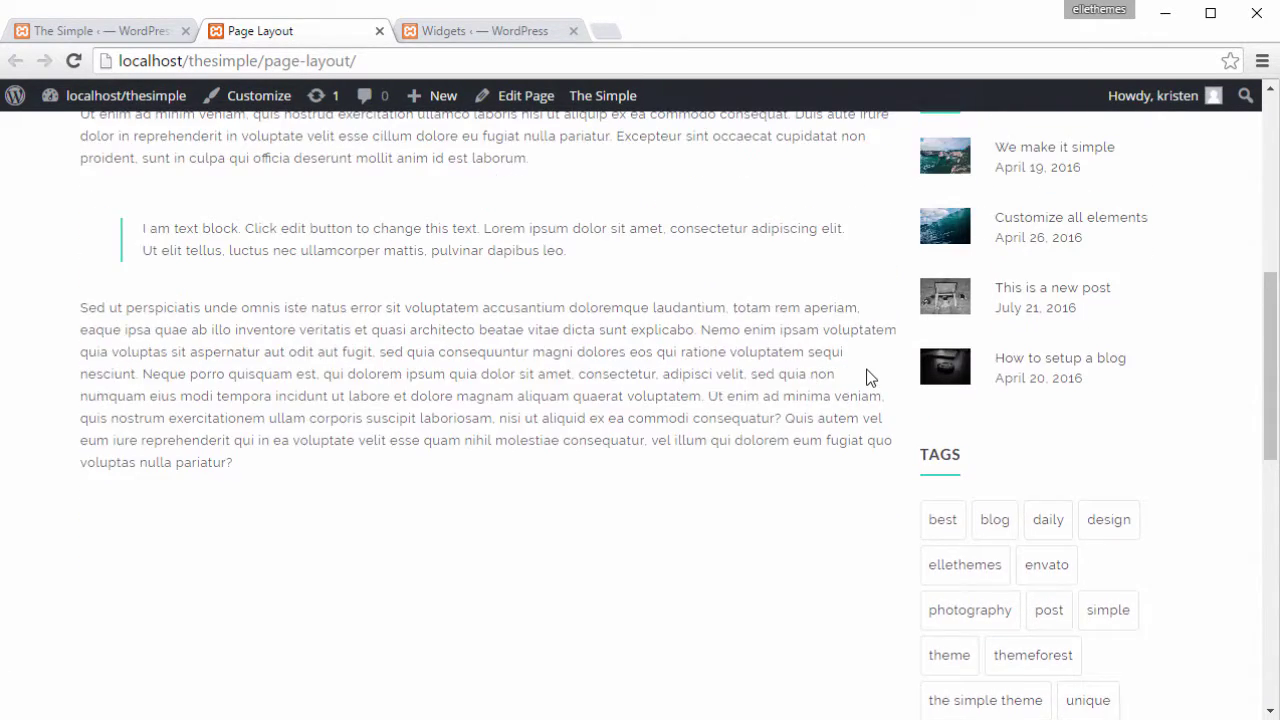
scroll(868, 377, "up", 4)
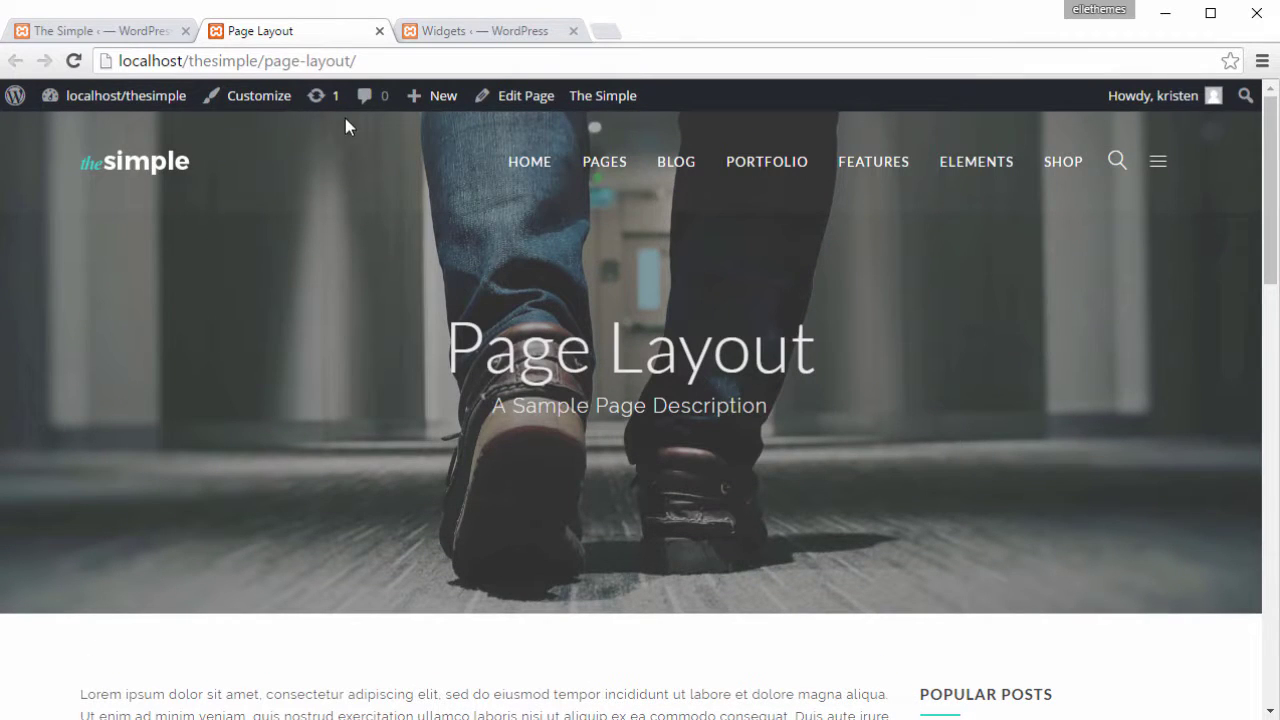
Close The Simple theme options tab and open the Page Layout page for editing
left_click(135, 32)
left_click(185, 31)
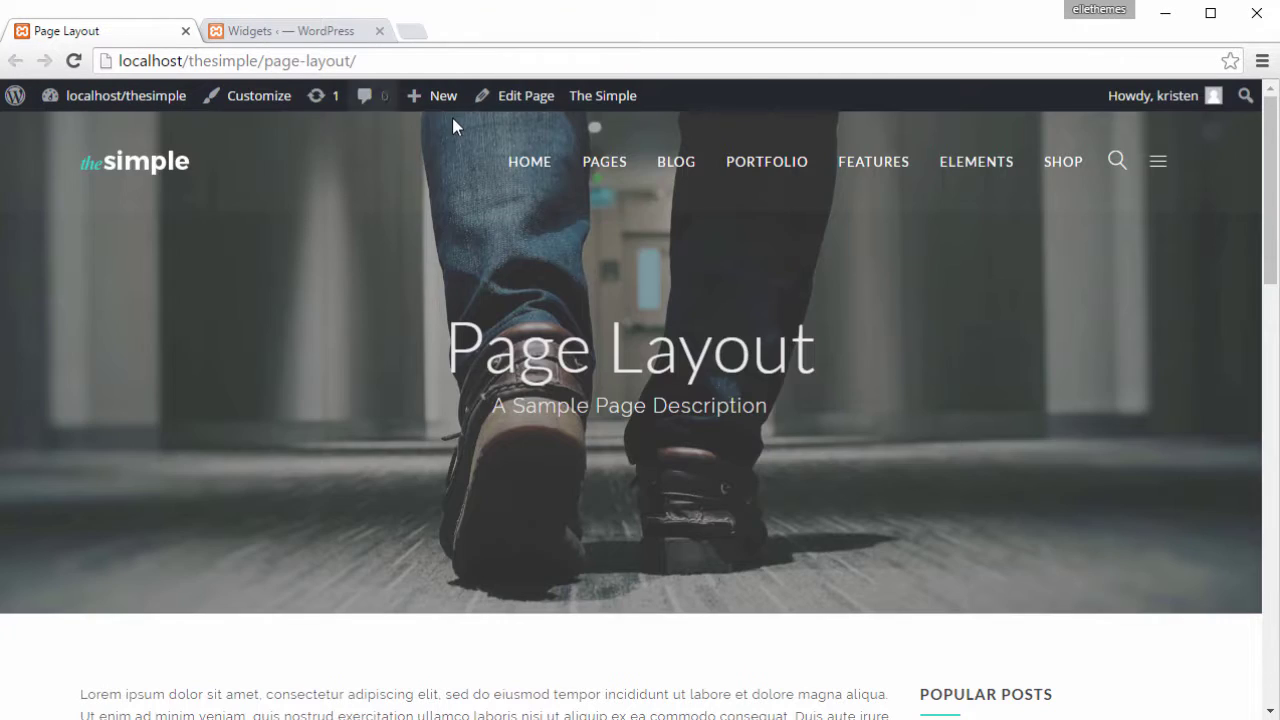
left_click(534, 100)
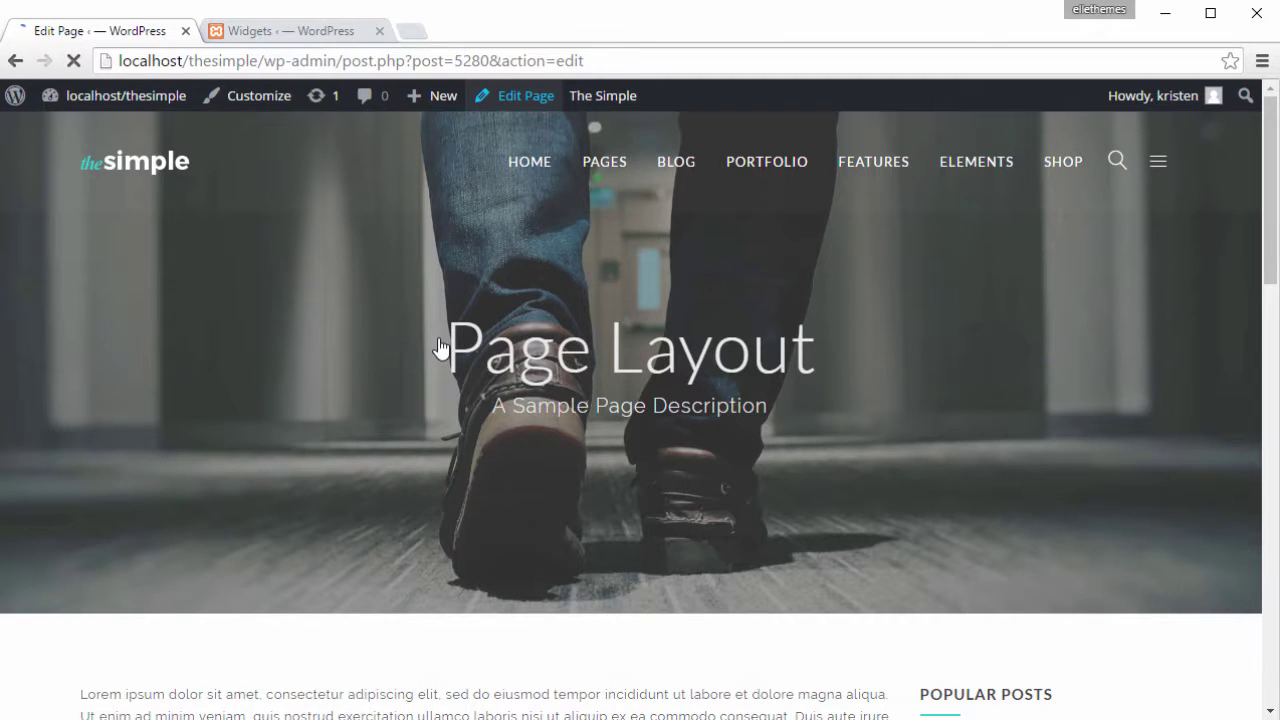
Begin the content with "Let's make a custom sidebar for this page only. The new widgets added to the custom bar will be shown after the original ones."
scroll(381, 366, "down", 3)
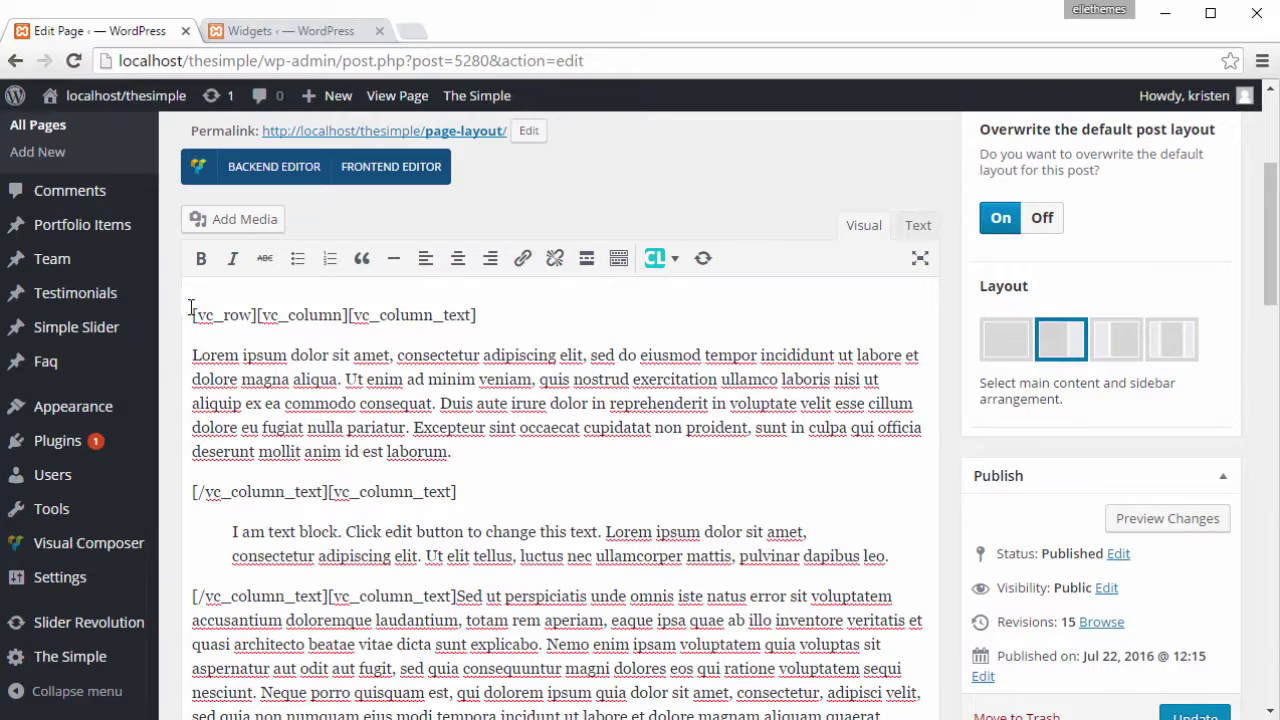
scroll(208, 338, "down", 2)
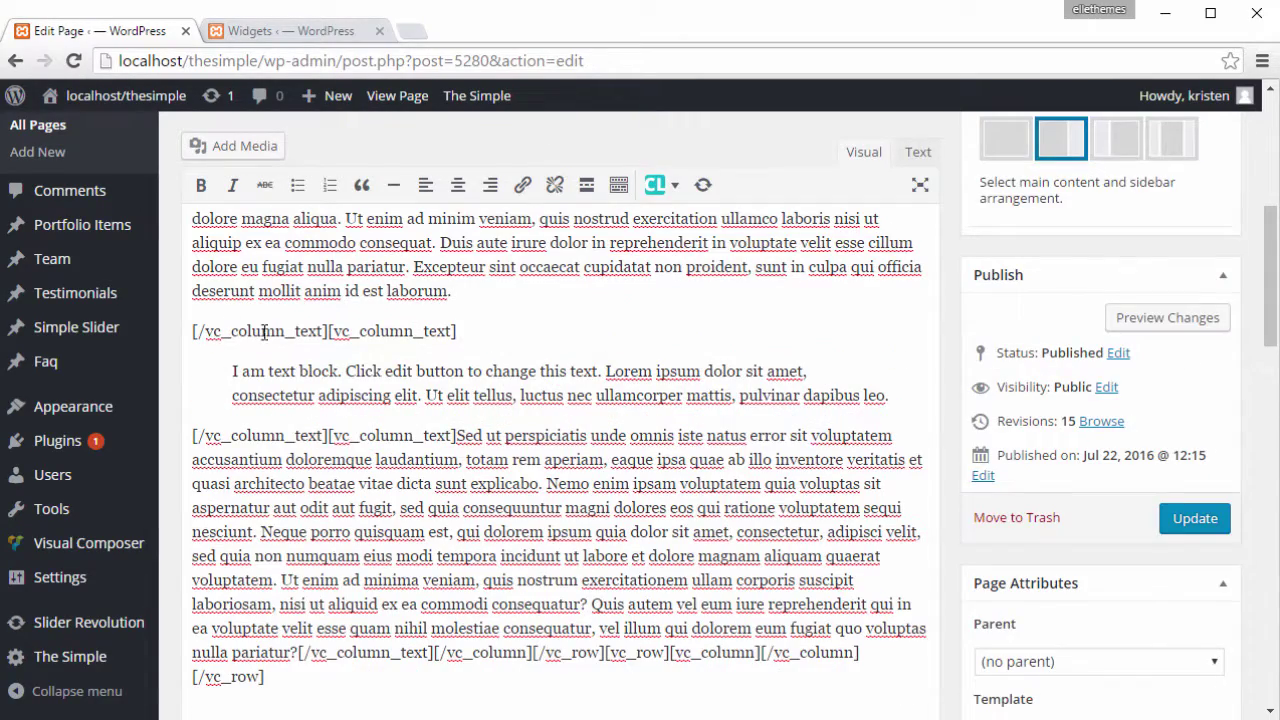
scroll(268, 340, "up", 5)
scroll(266, 345, "down", 3)
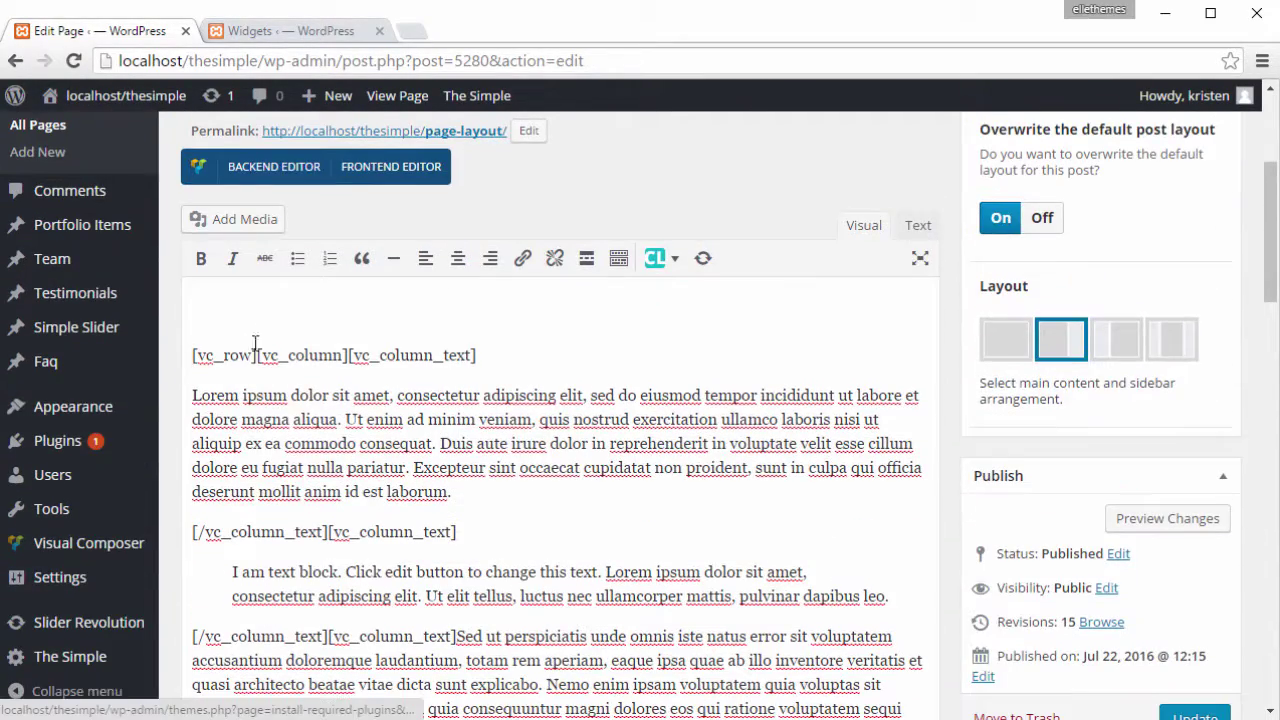
left_click(203, 318)
scroll(203, 318, "down", 1)
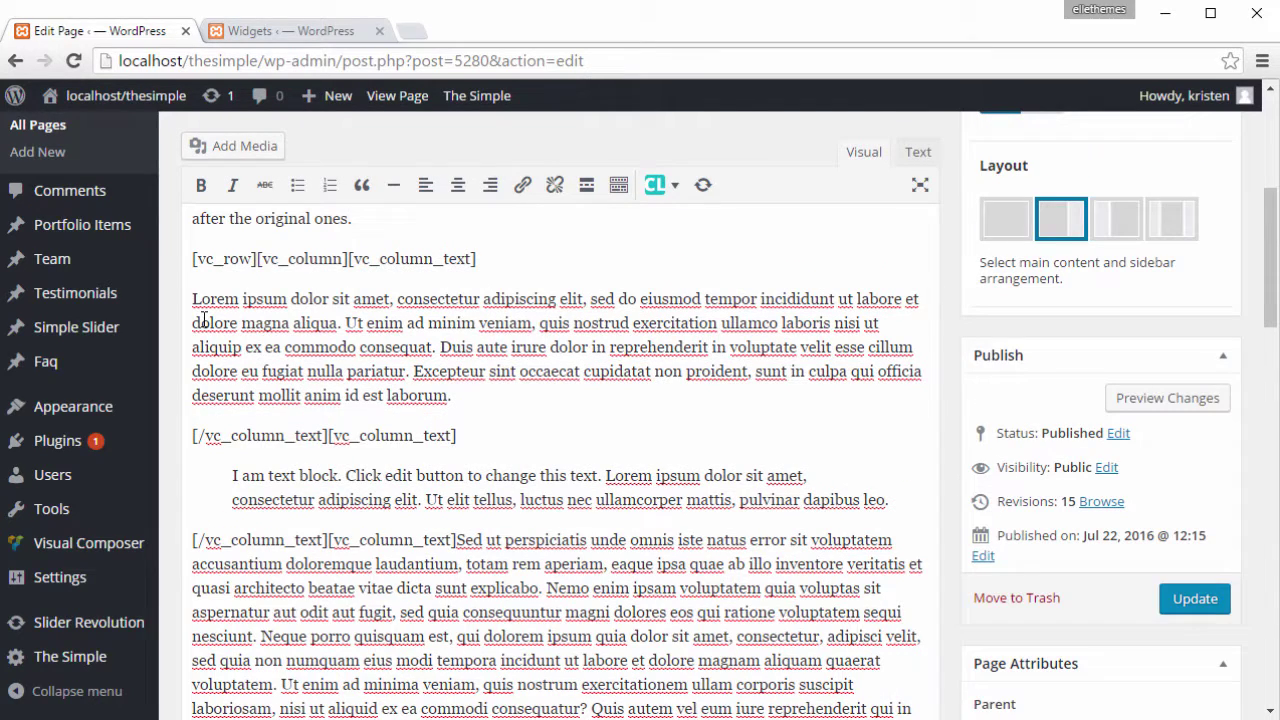
scroll(203, 318, "up", 1)
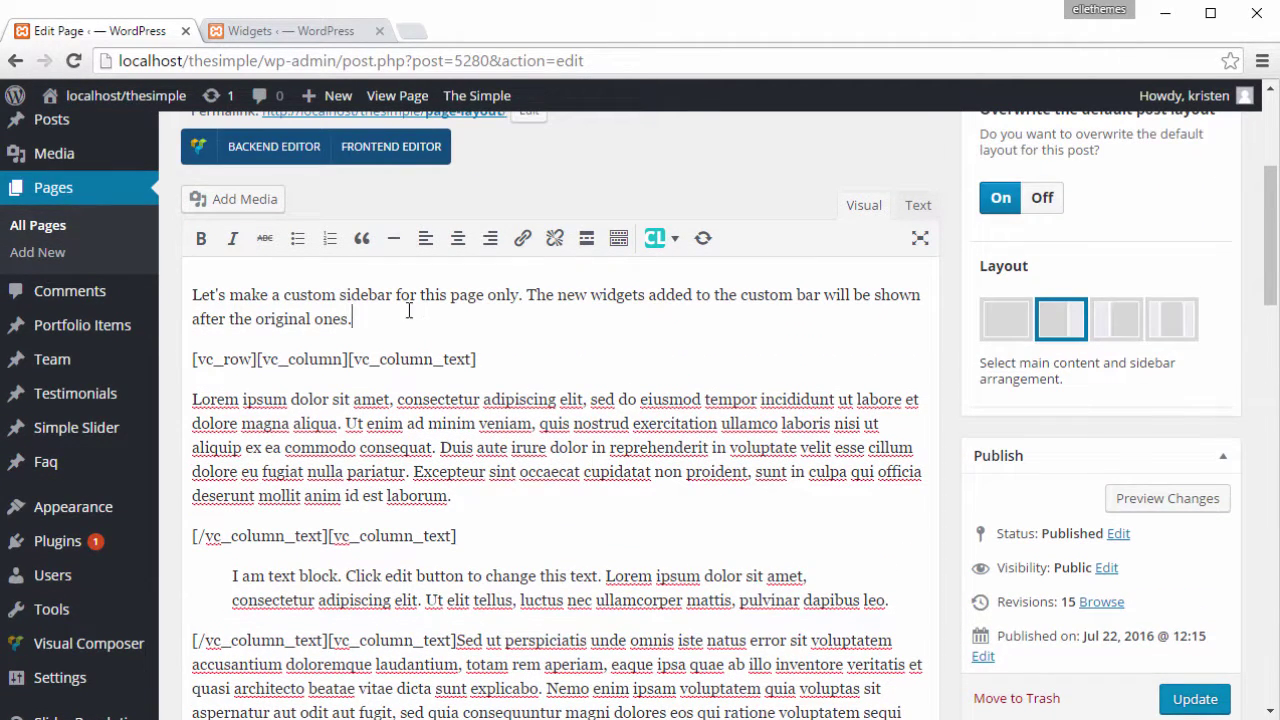
Format the new introductory paragraph about the custom sidebar as a blockquote and update the page
left_click_drag(524, 298, 211, 290)
left_click(404, 327)
left_click(361, 238)
scroll(467, 338, "down", 3)
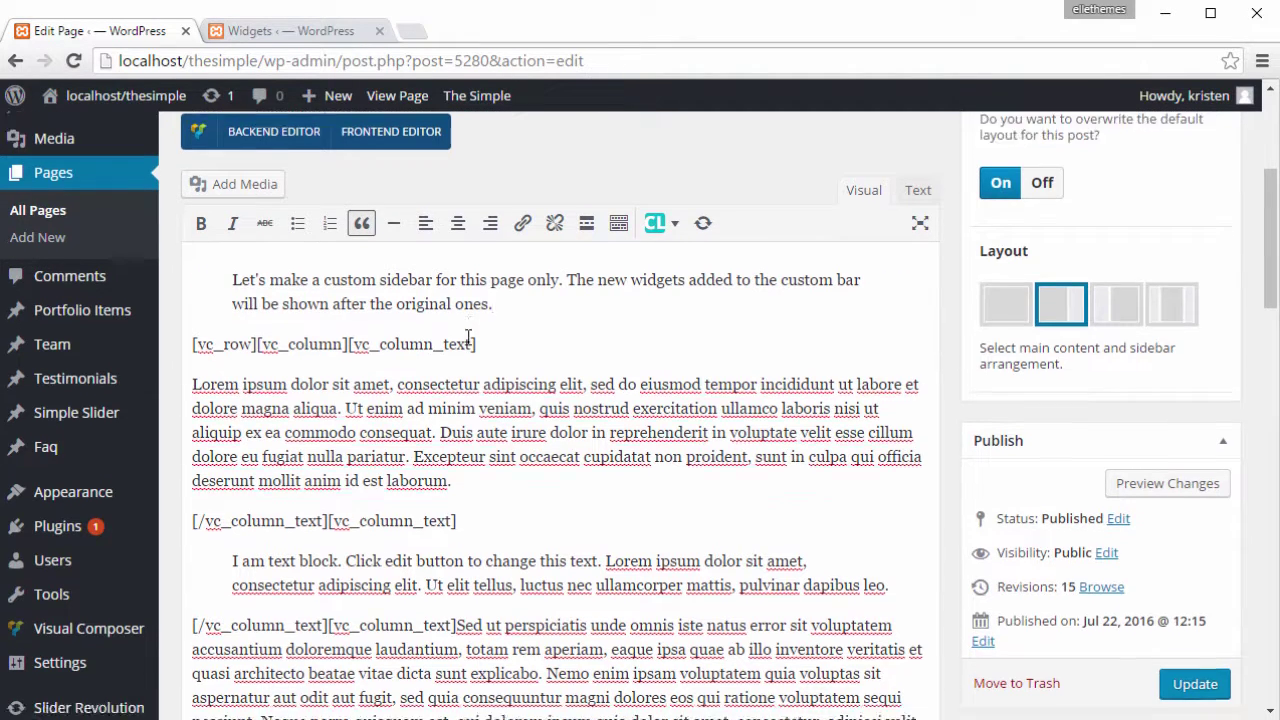
left_click(1193, 398)
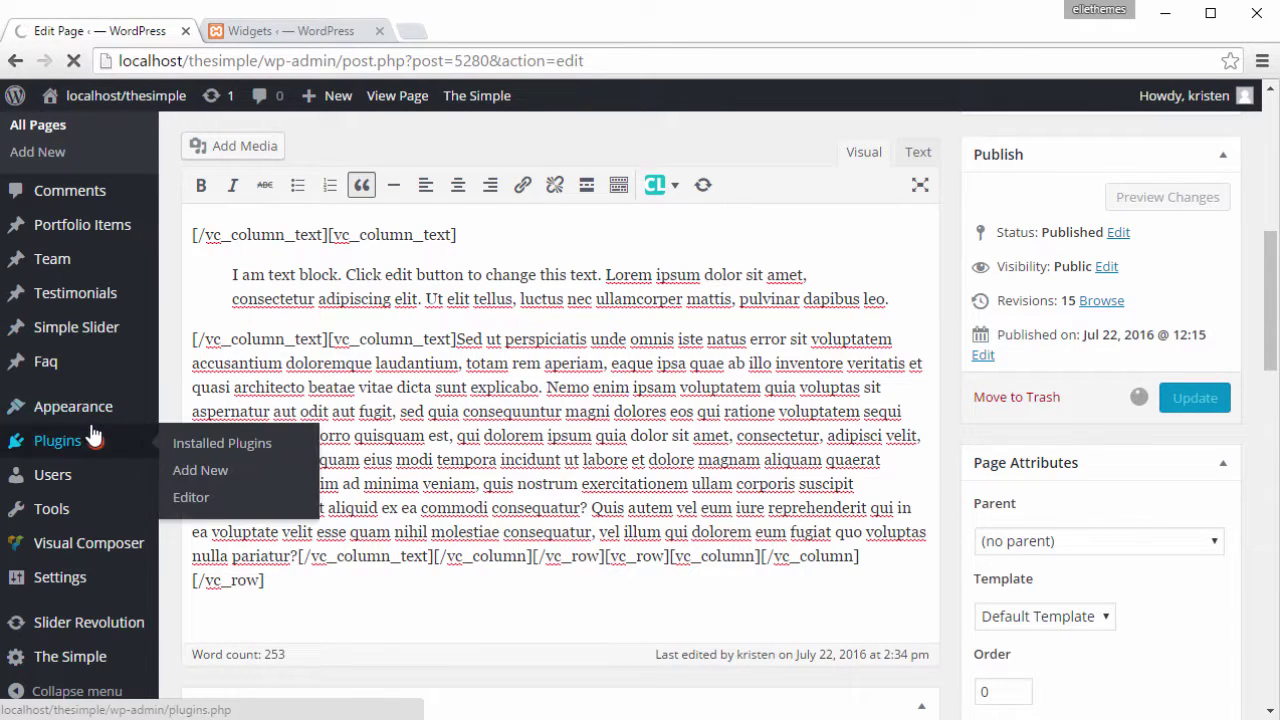
Select Page Layout for a pages custom sidebar in The Simple's Custom Sidebars options and save the changes
mouse_move(89, 562)
mouse_move(90, 658)
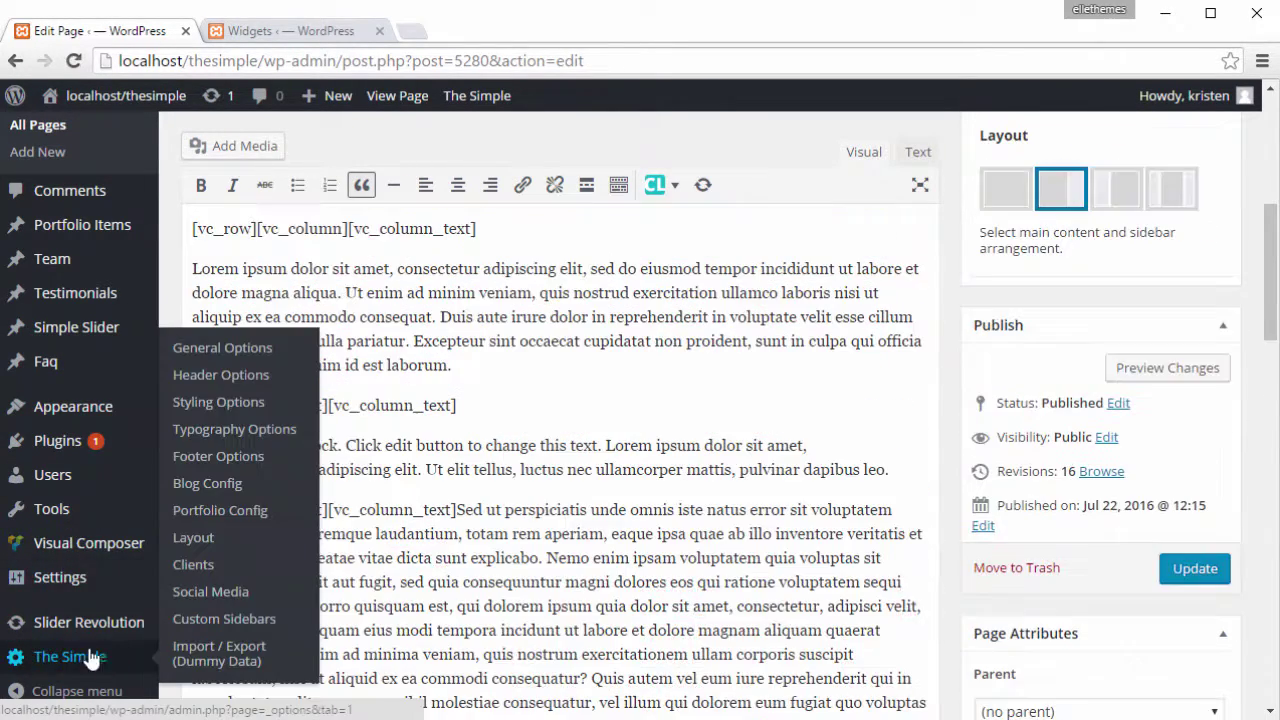
left_click(213, 620)
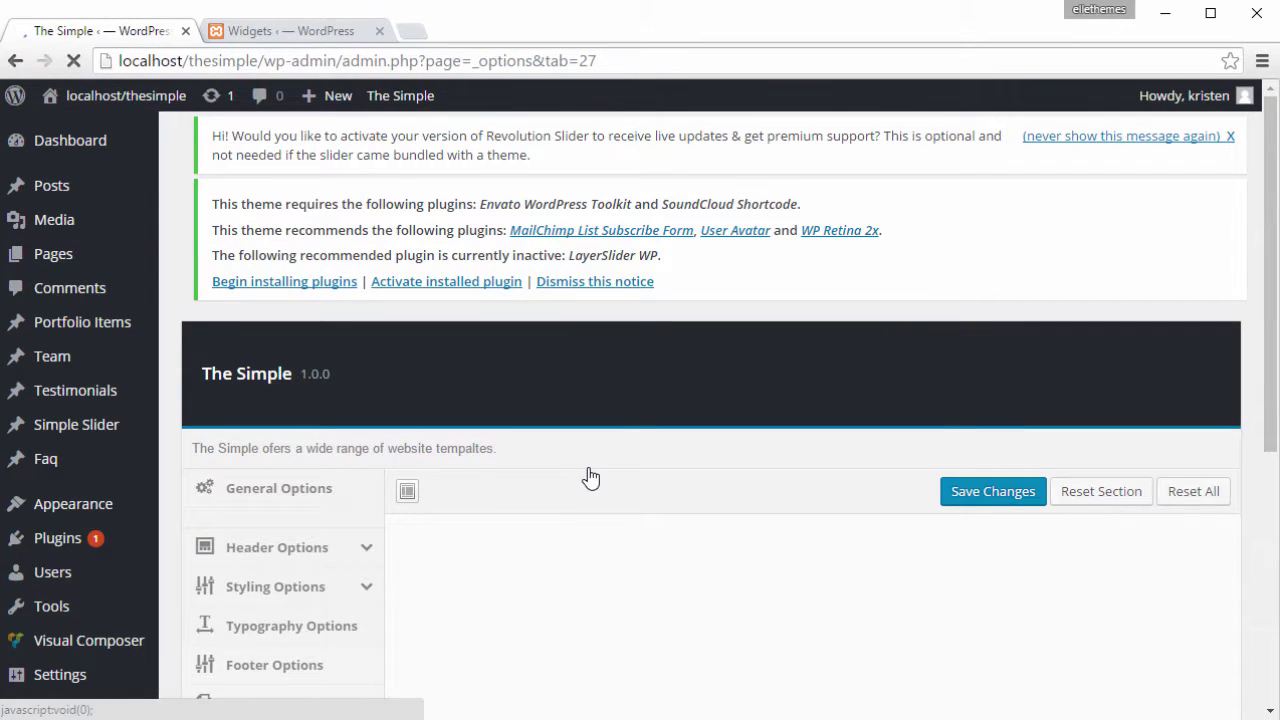
scroll(588, 467, "down", 2)
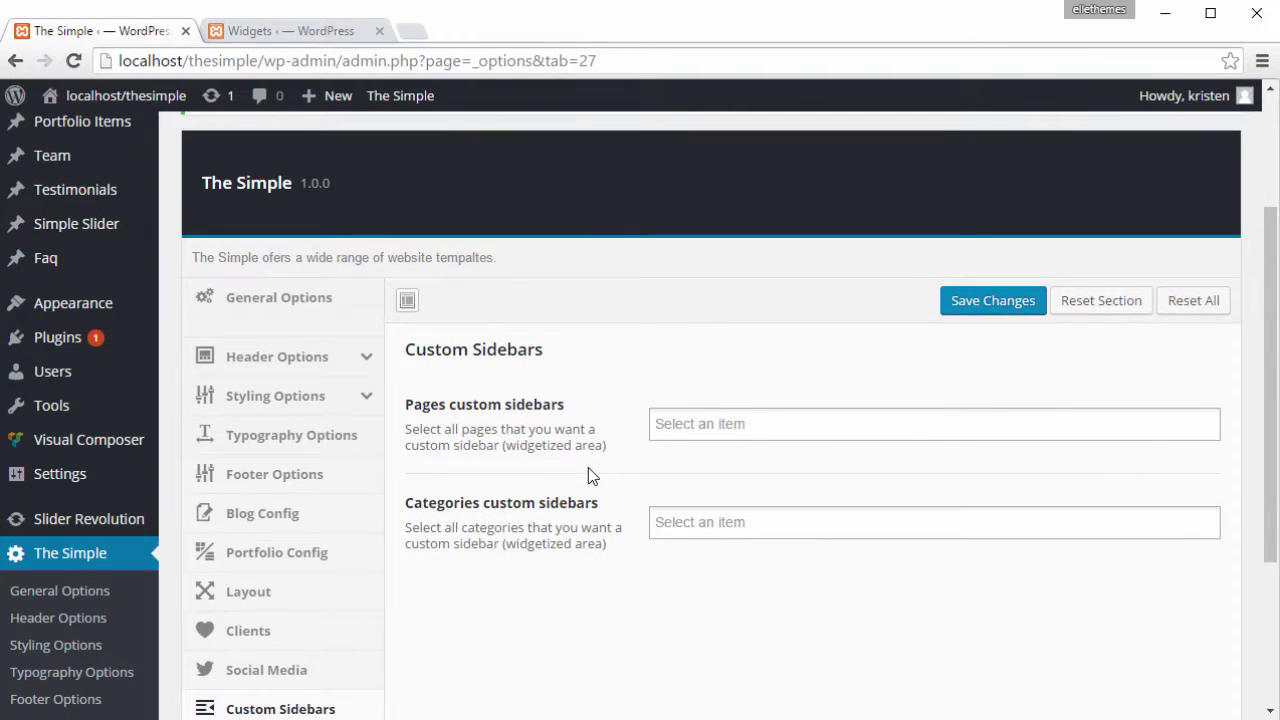
left_click(695, 429)
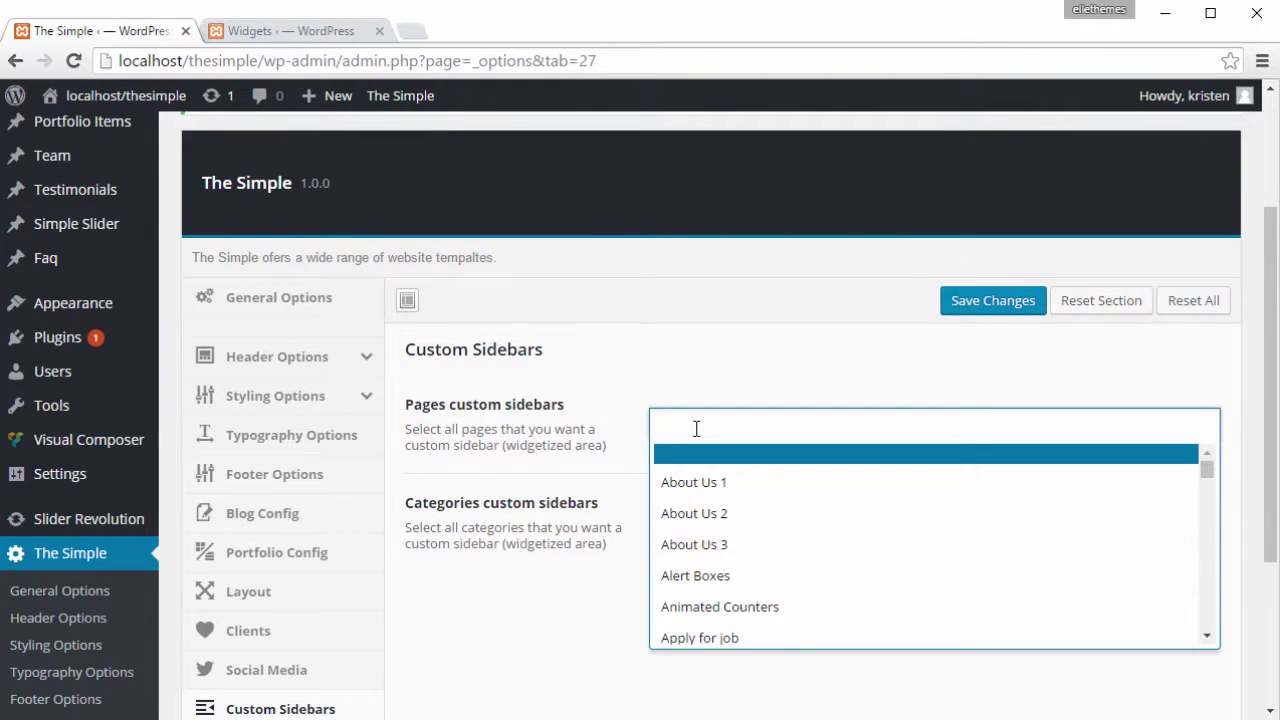
type("pag")
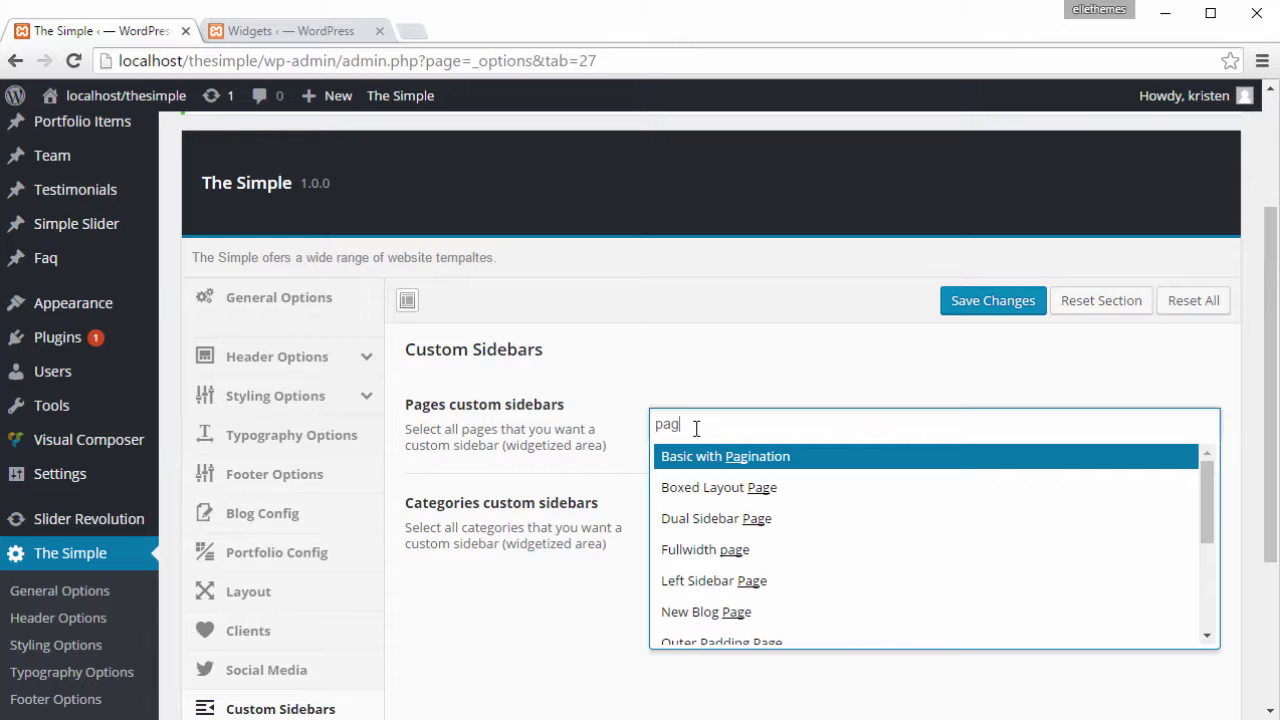
type("e")
left_click(716, 460)
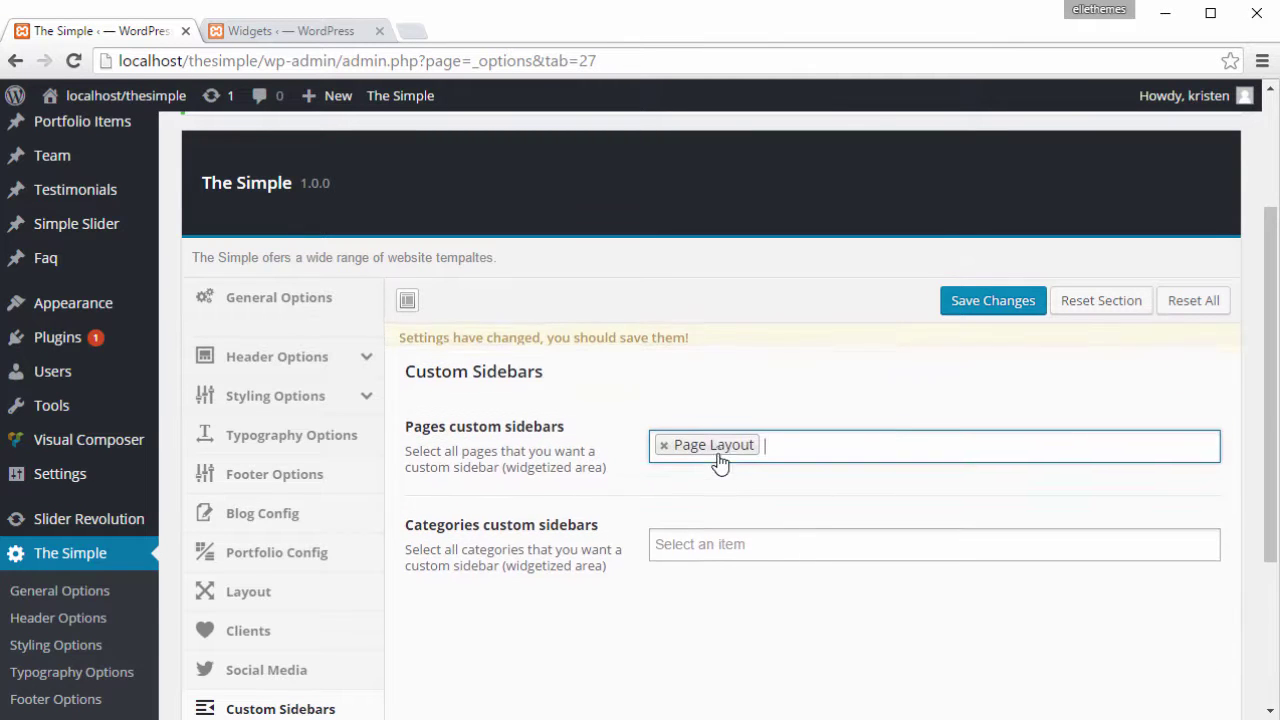
left_click(979, 310)
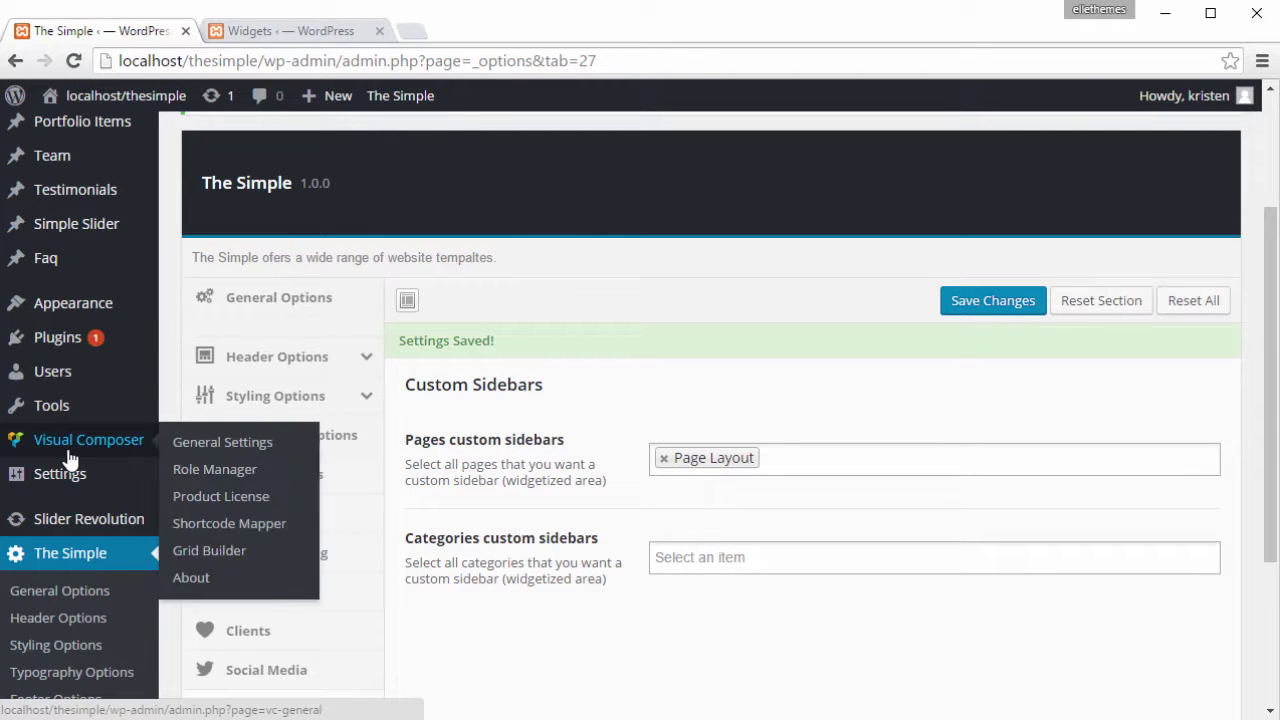
Open the site's Widgets settings and expand the Page: Page Layout widget area
mouse_move(78, 295)
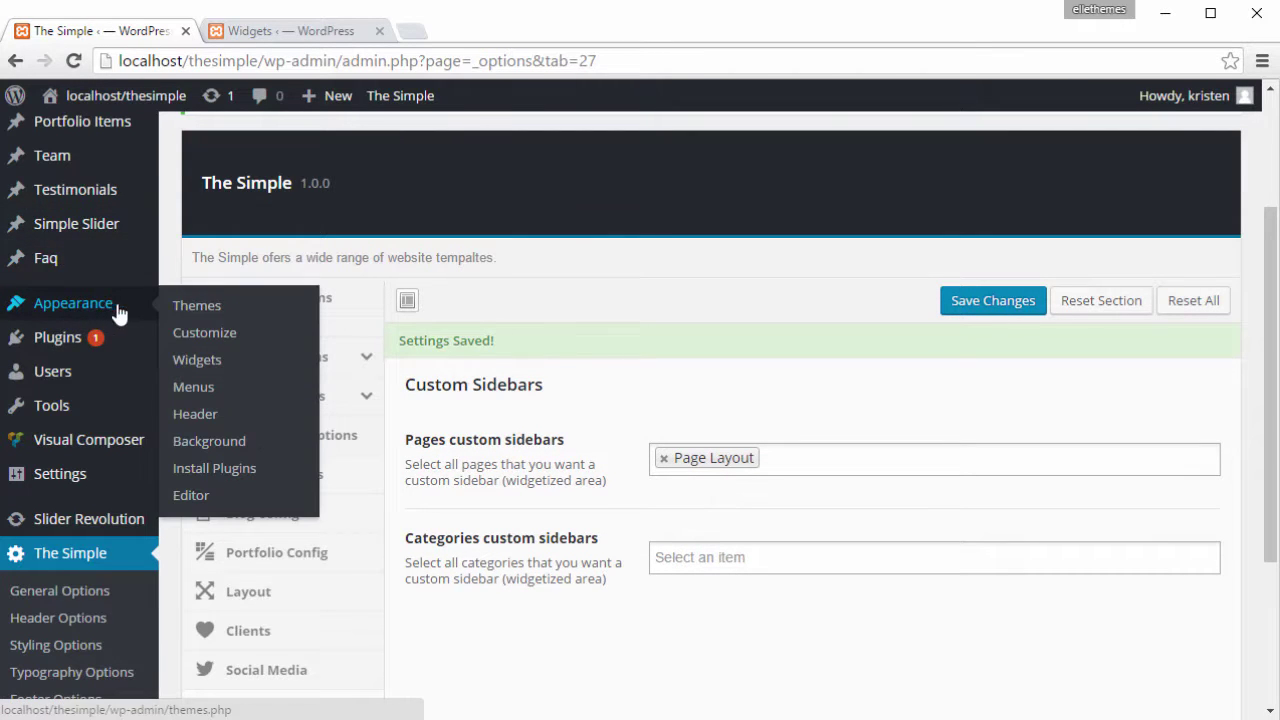
left_click(200, 362)
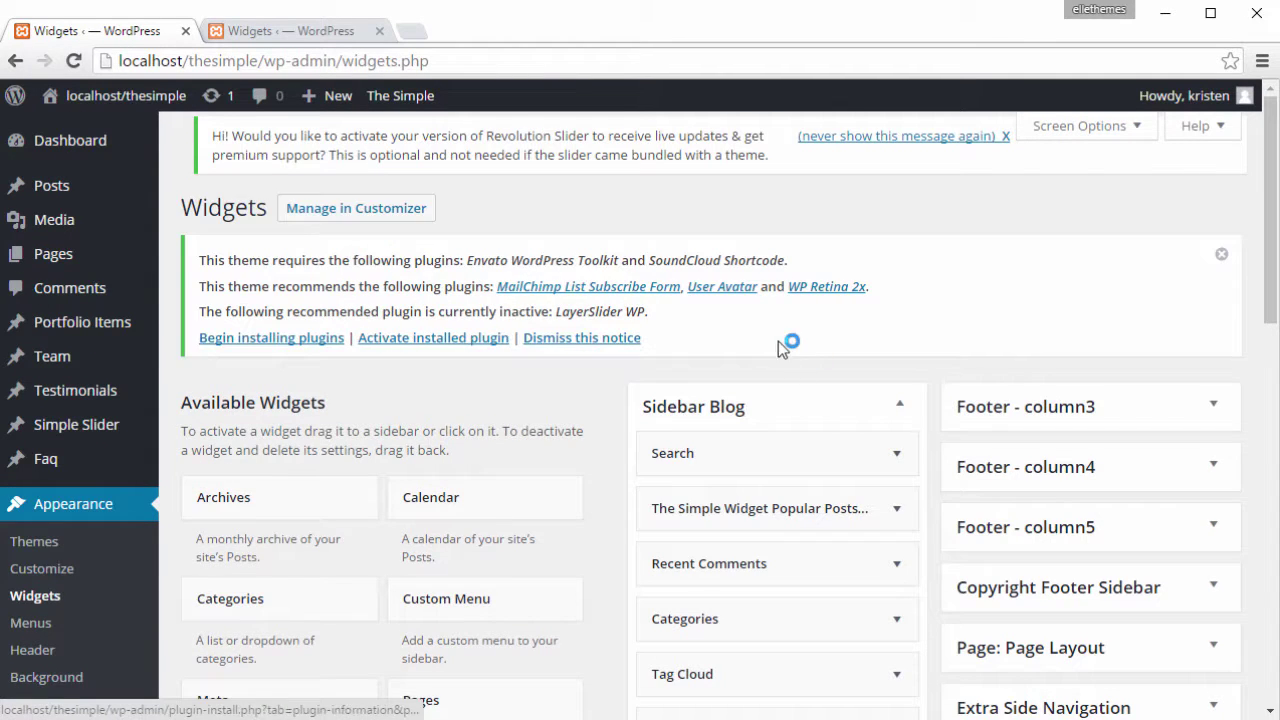
scroll(906, 390, "down", 2)
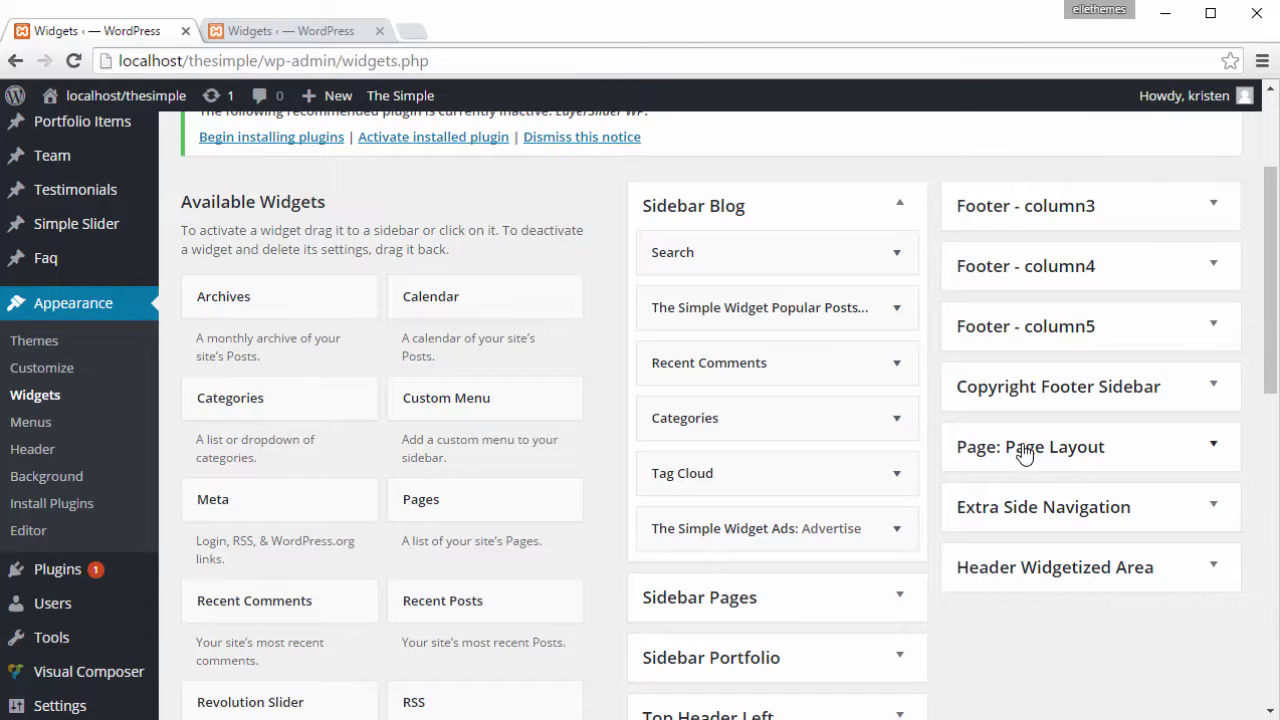
scroll(1024, 447, "down", 1)
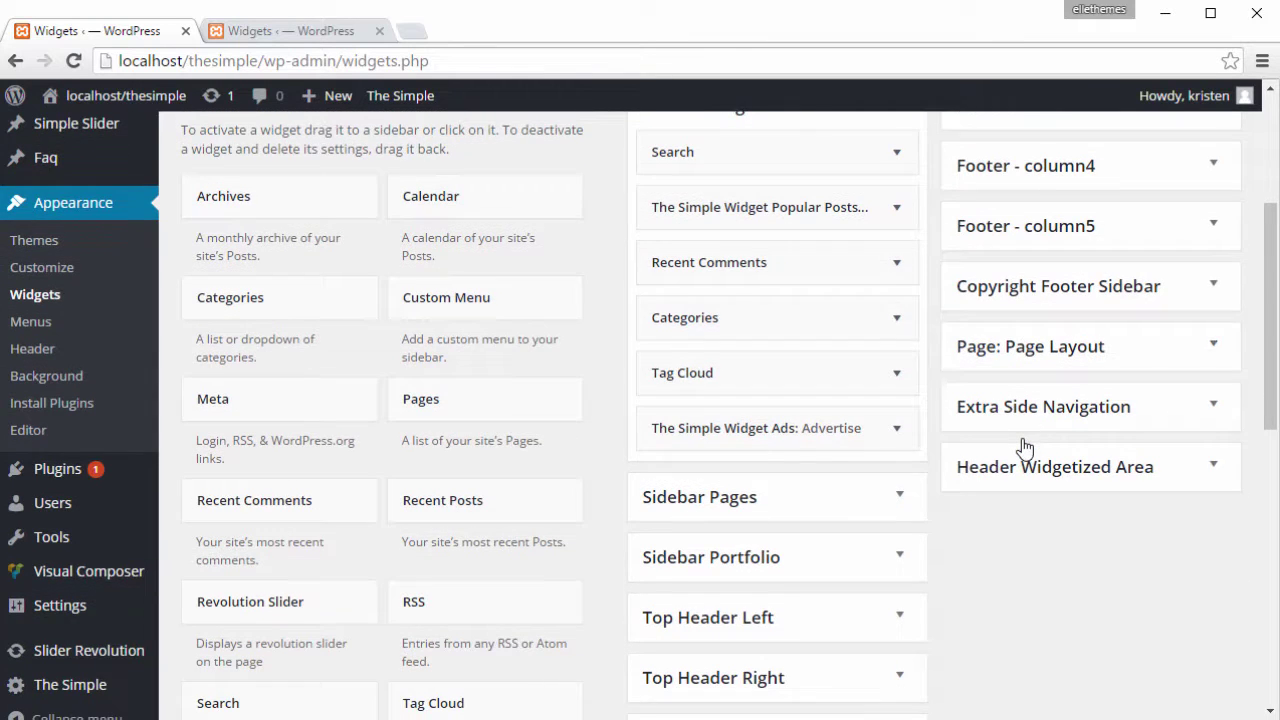
left_click(1064, 350)
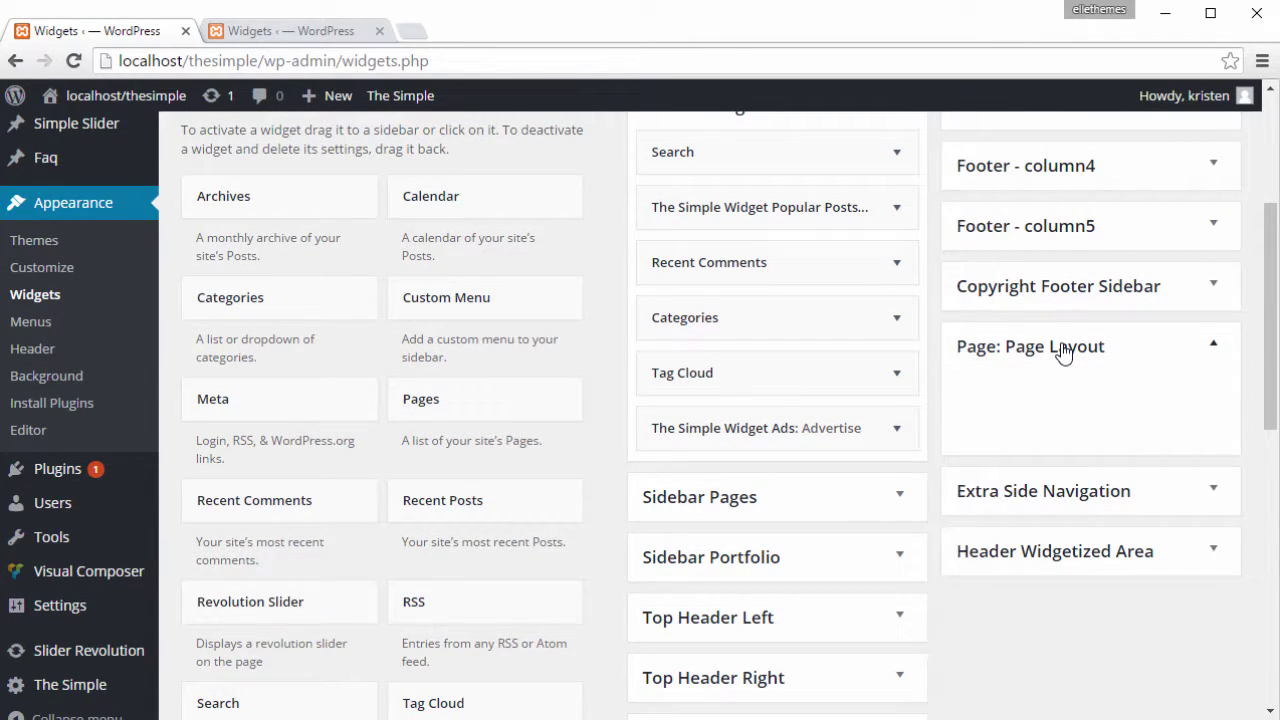
Add a Calendar widget titled "Calendar" to the Page: Page Layout area, save it and collapse it
scroll(350, 415, "down", 2)
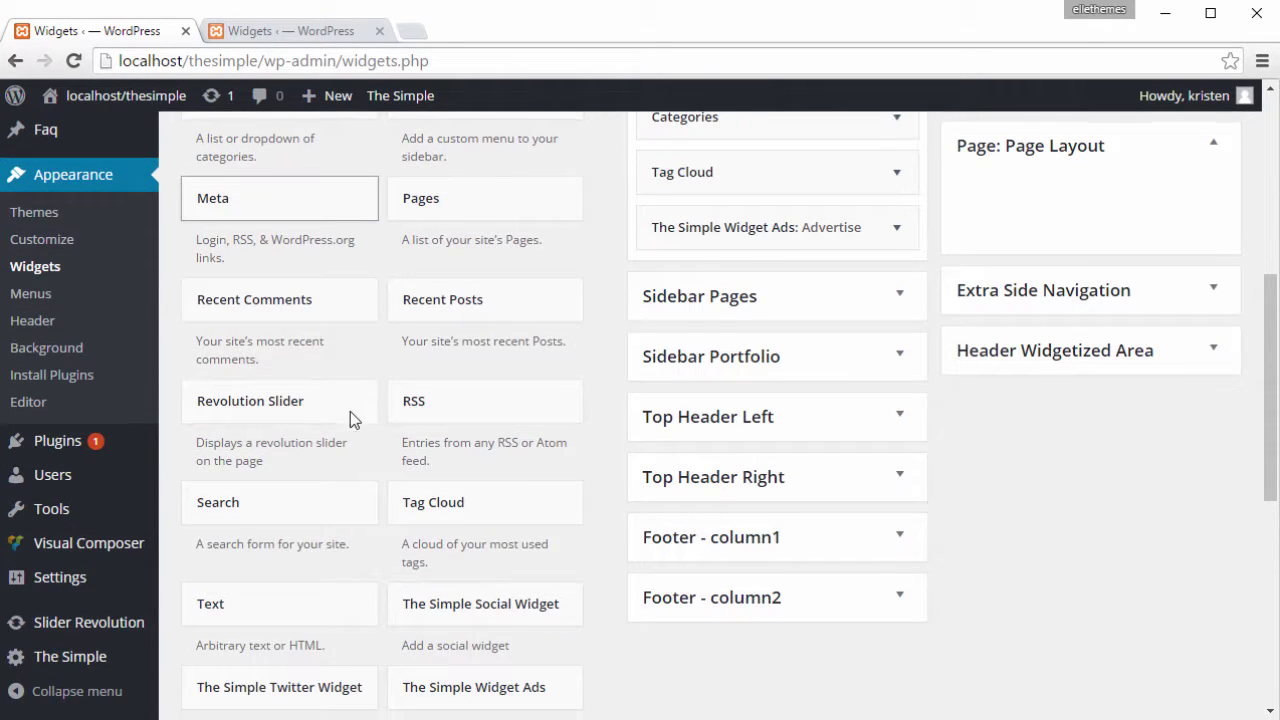
scroll(349, 420, "up", 4)
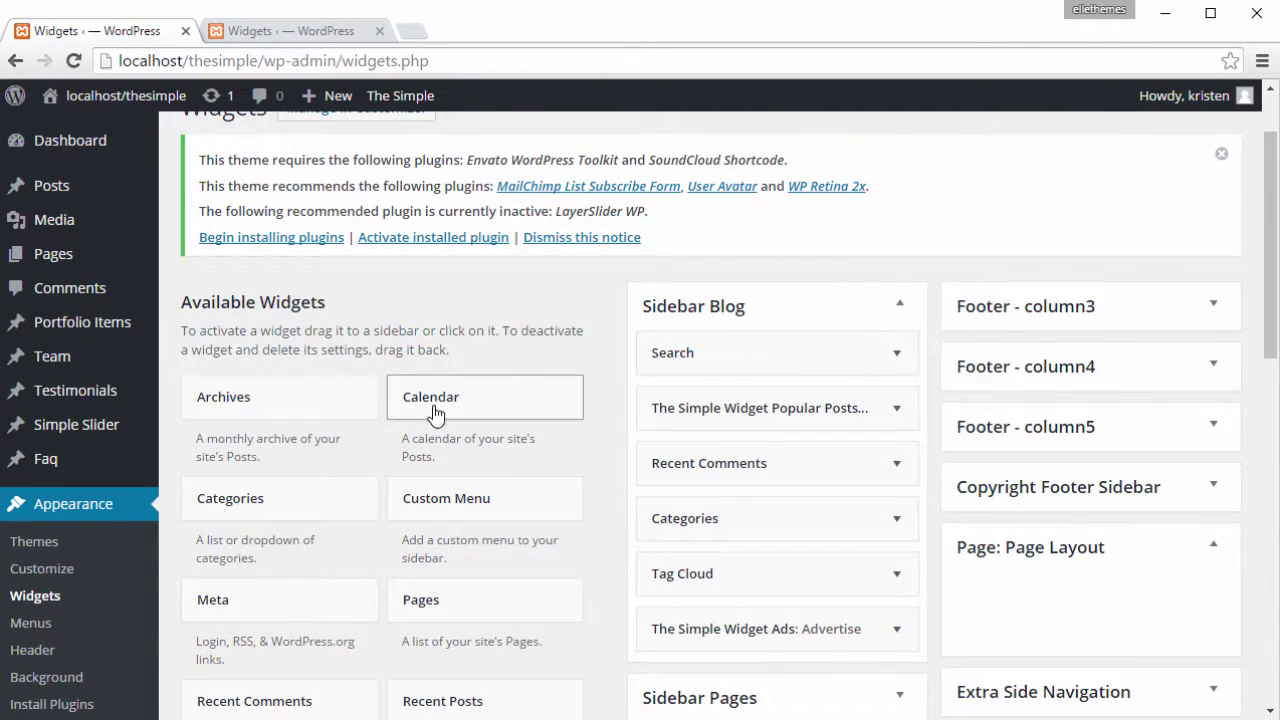
left_click_drag(435, 413, 1020, 596)
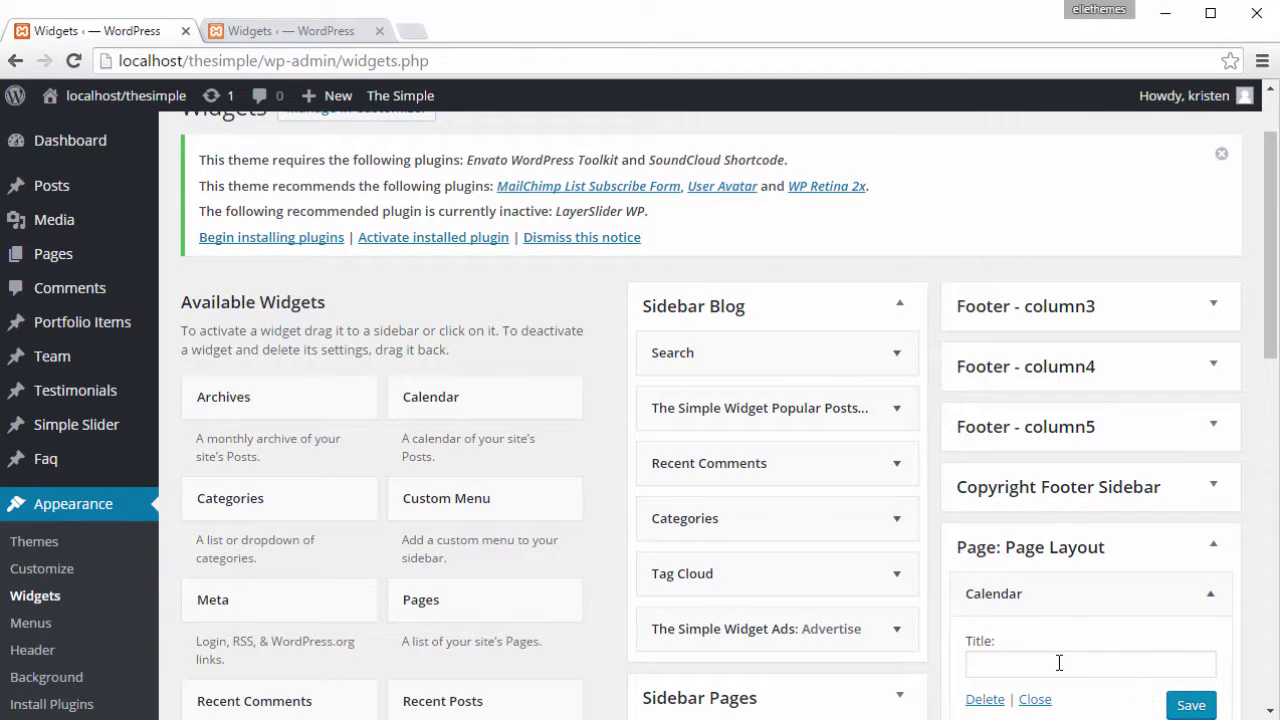
left_click(1059, 663)
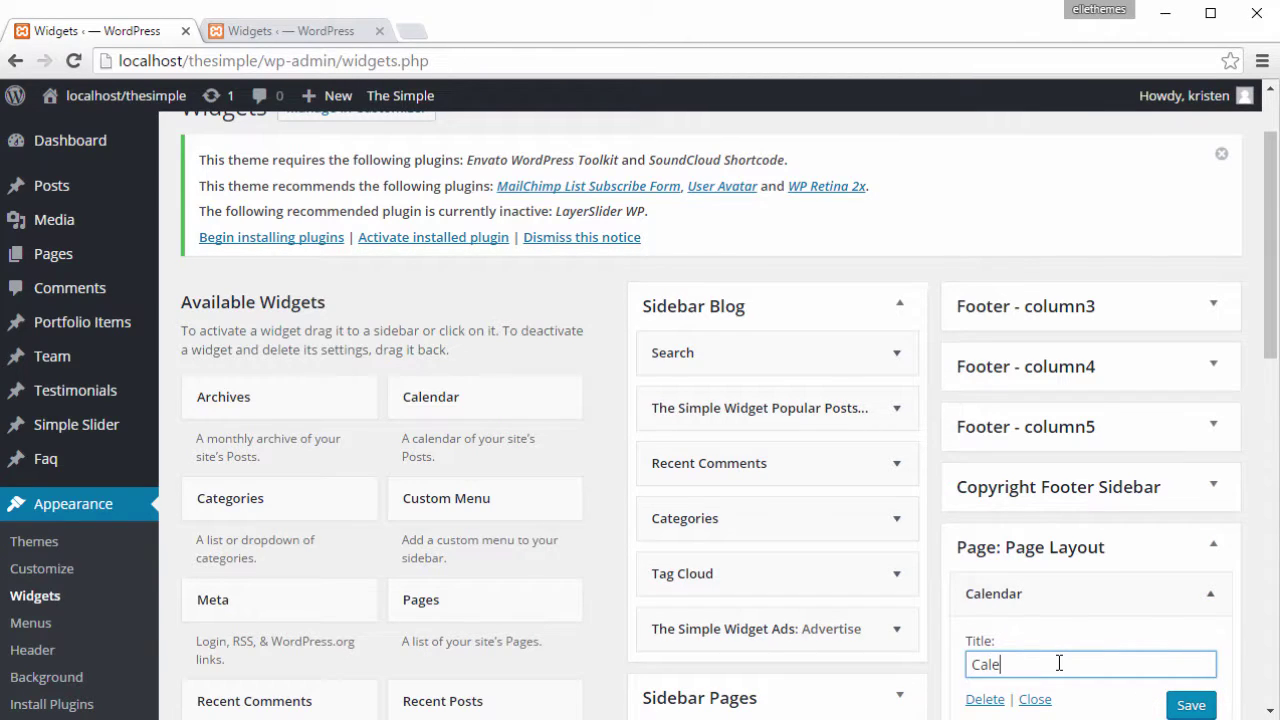
left_click(1195, 705)
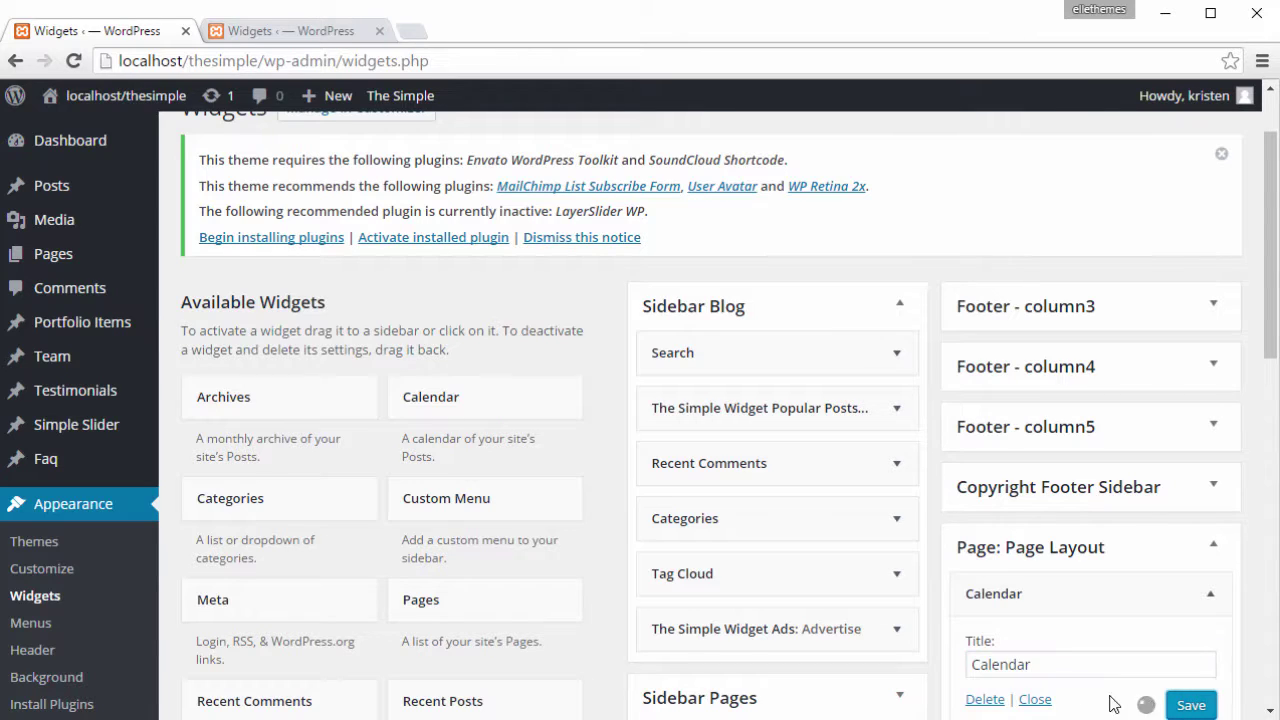
left_click(1036, 699)
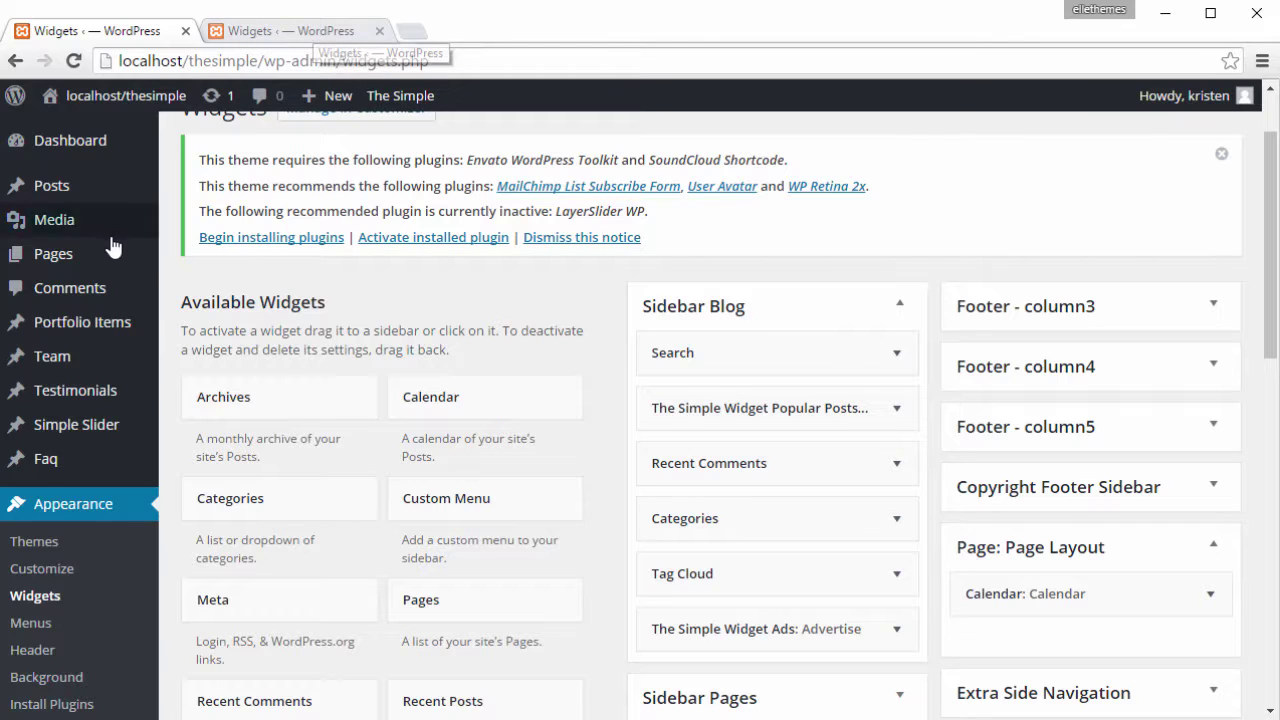
Close the spare Widgets tab, search all pages for "page layout" and view the Page Layout page on the site
mouse_move(106, 258)
left_click(198, 258)
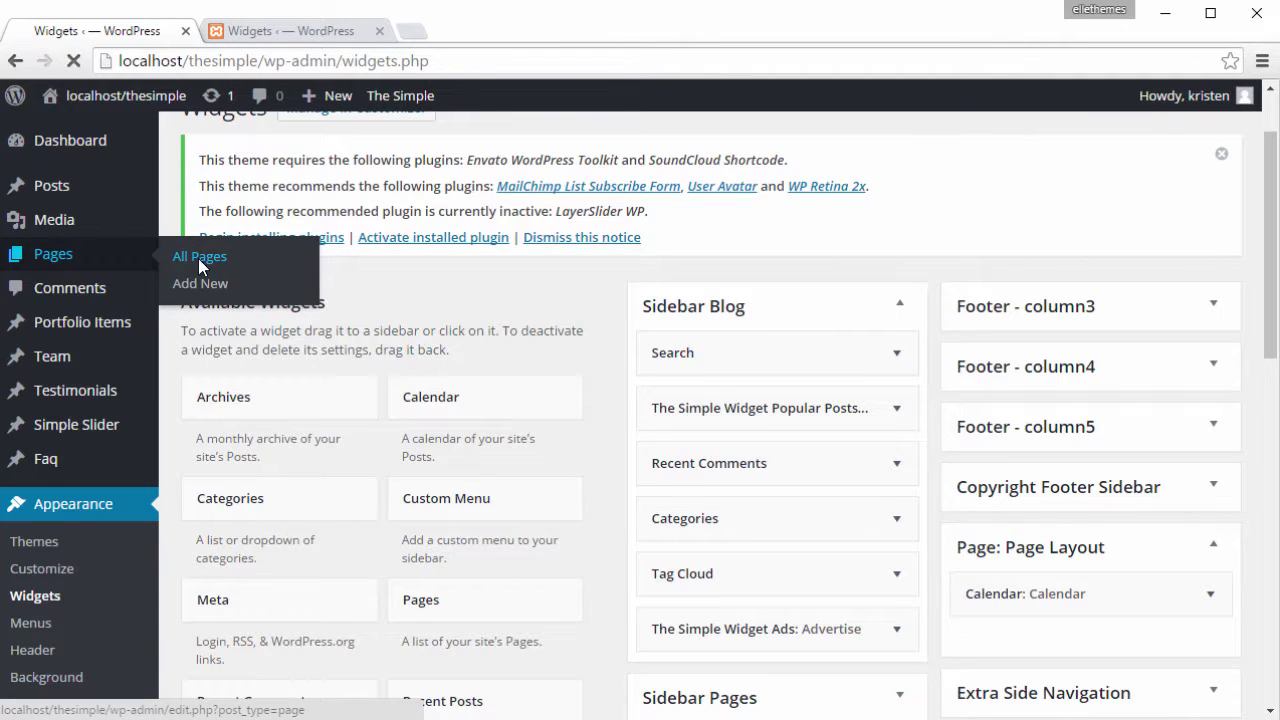
left_click(380, 31)
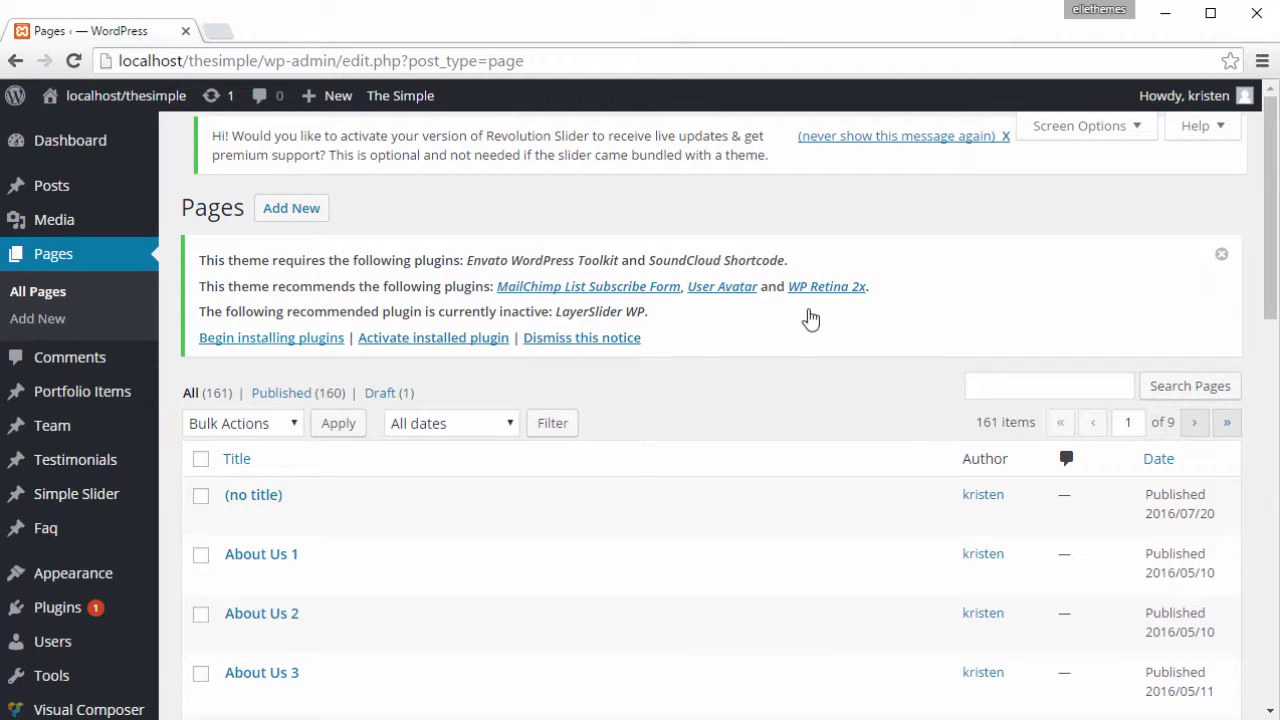
left_click(1079, 388)
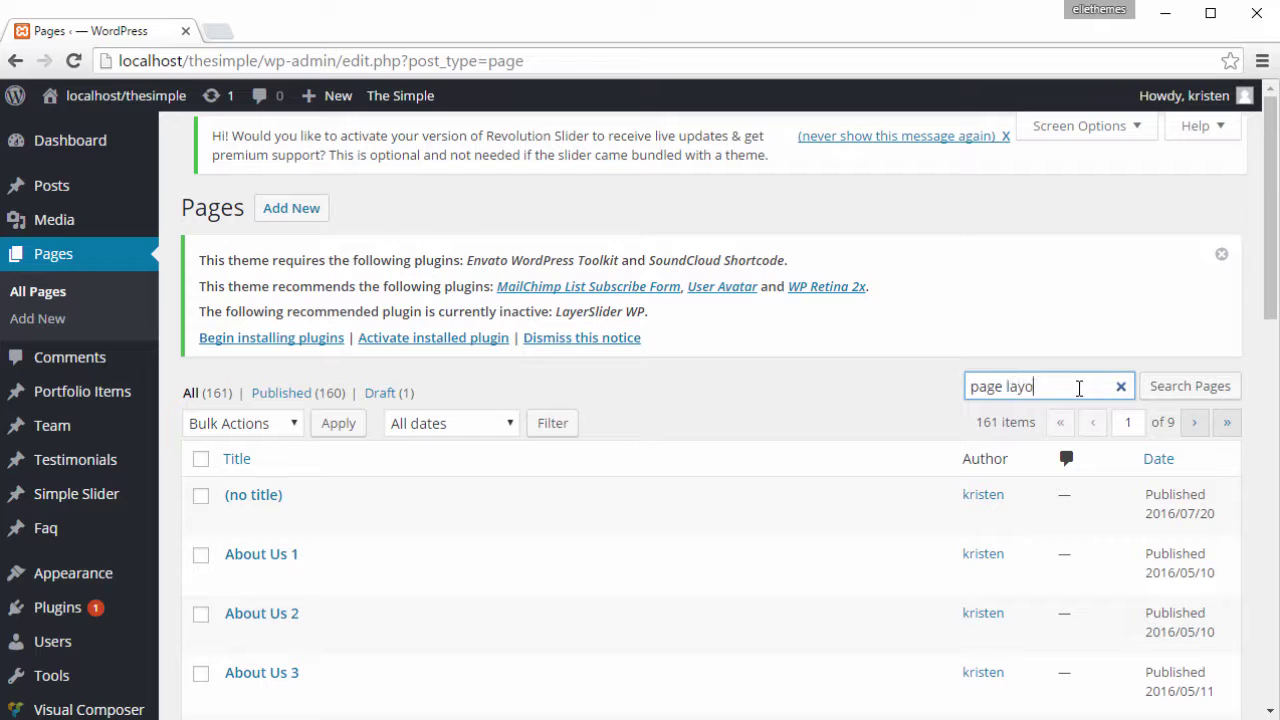
key("Return")
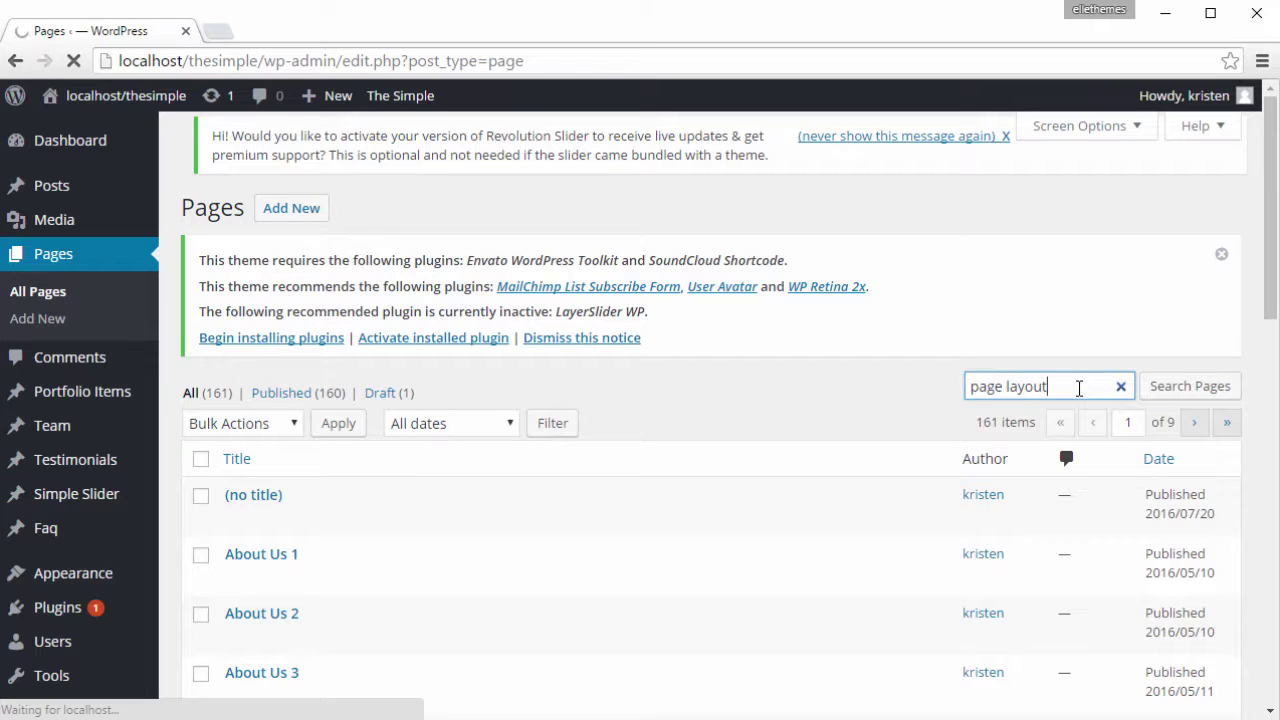
scroll(712, 345, "down", 3)
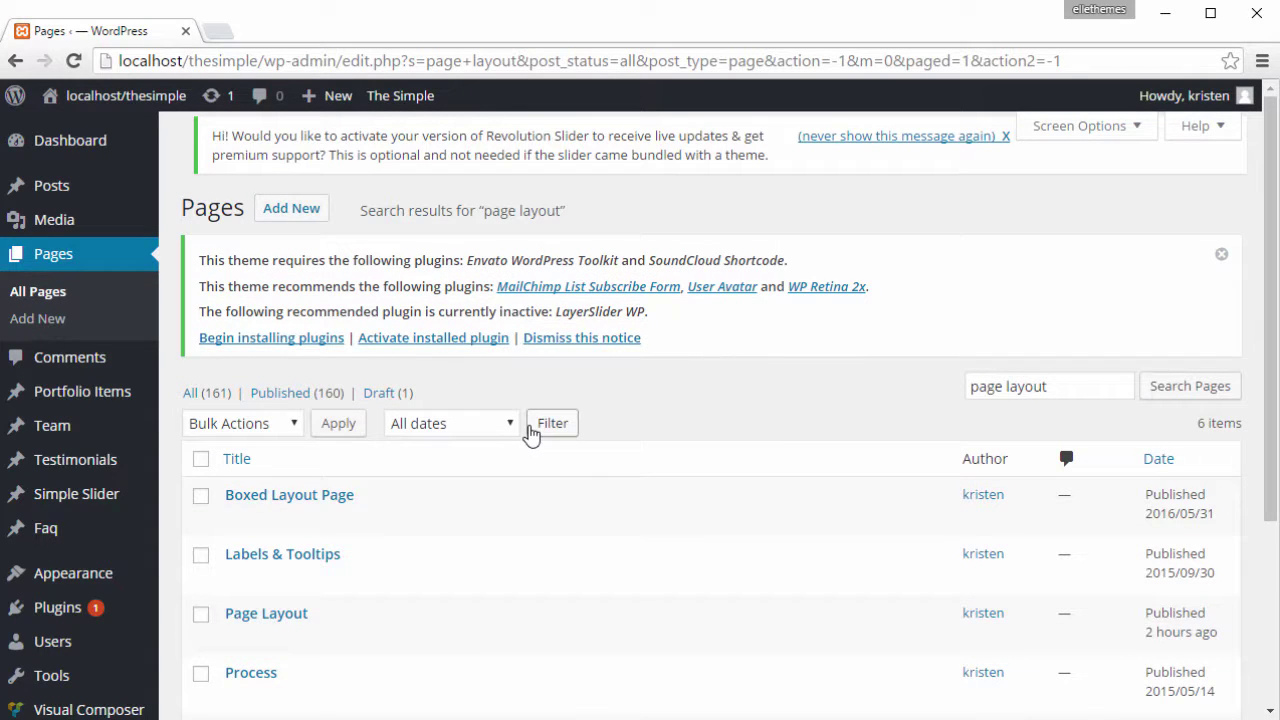
left_click(403, 637)
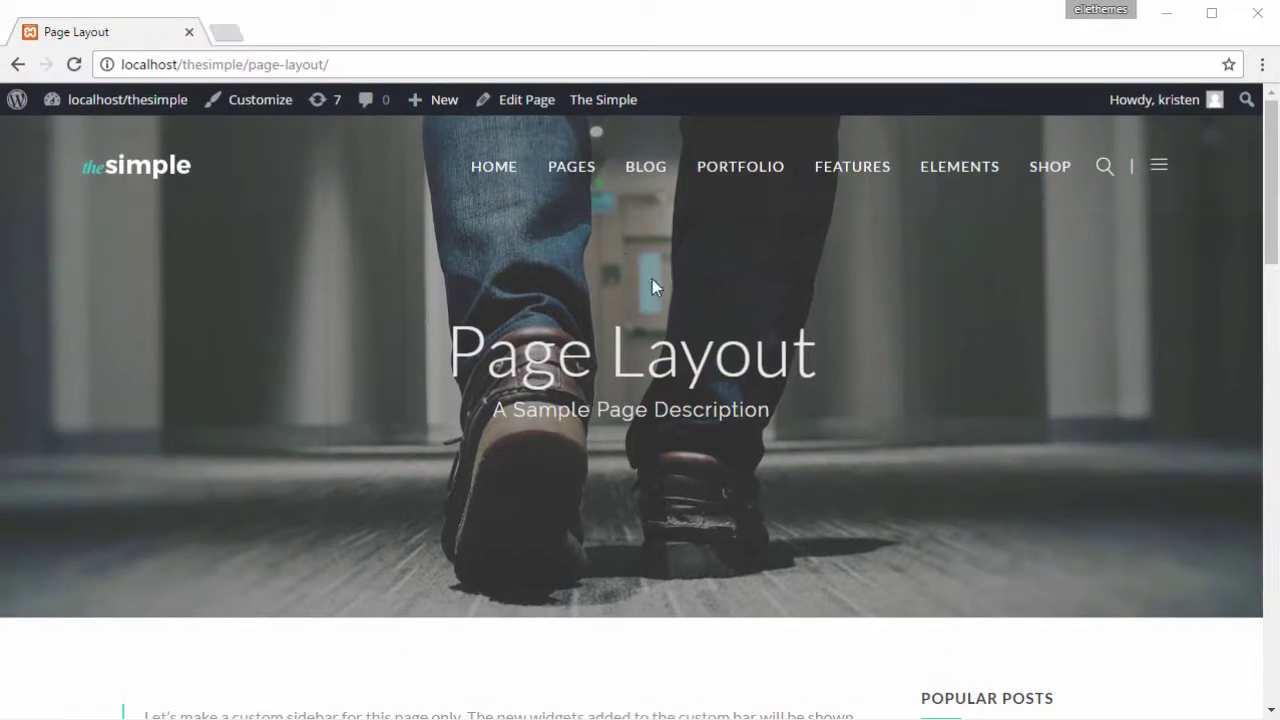
Examine the Page Layout page's introductory blockquote and the order of its sidebar widgets, including the calendar
scroll(424, 206, "down", 3)
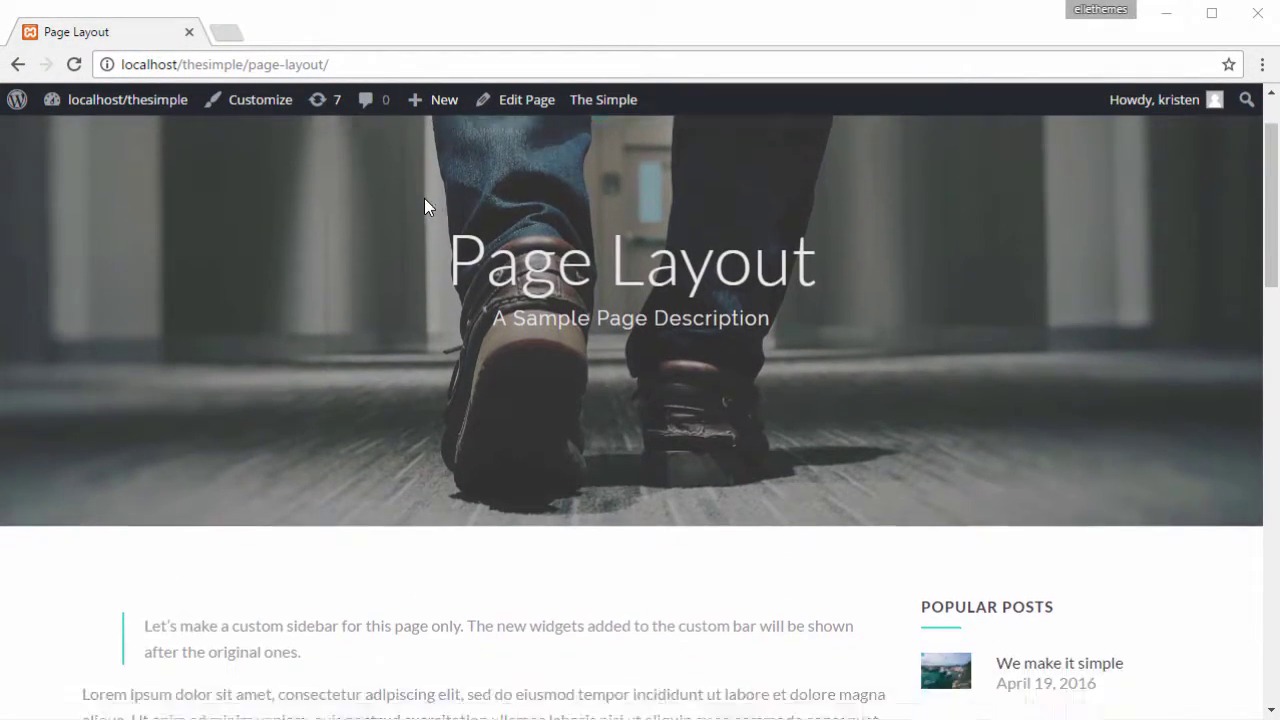
scroll(430, 204, "down", 5)
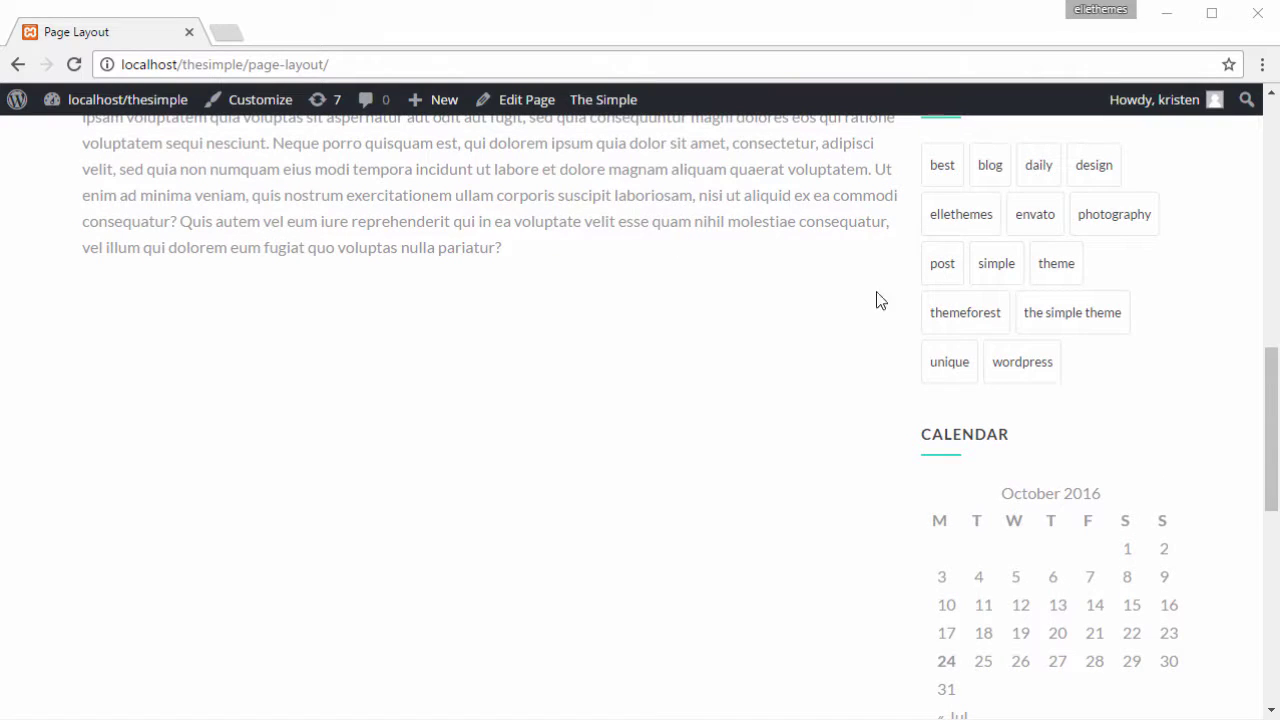
scroll(908, 302, "down", 4)
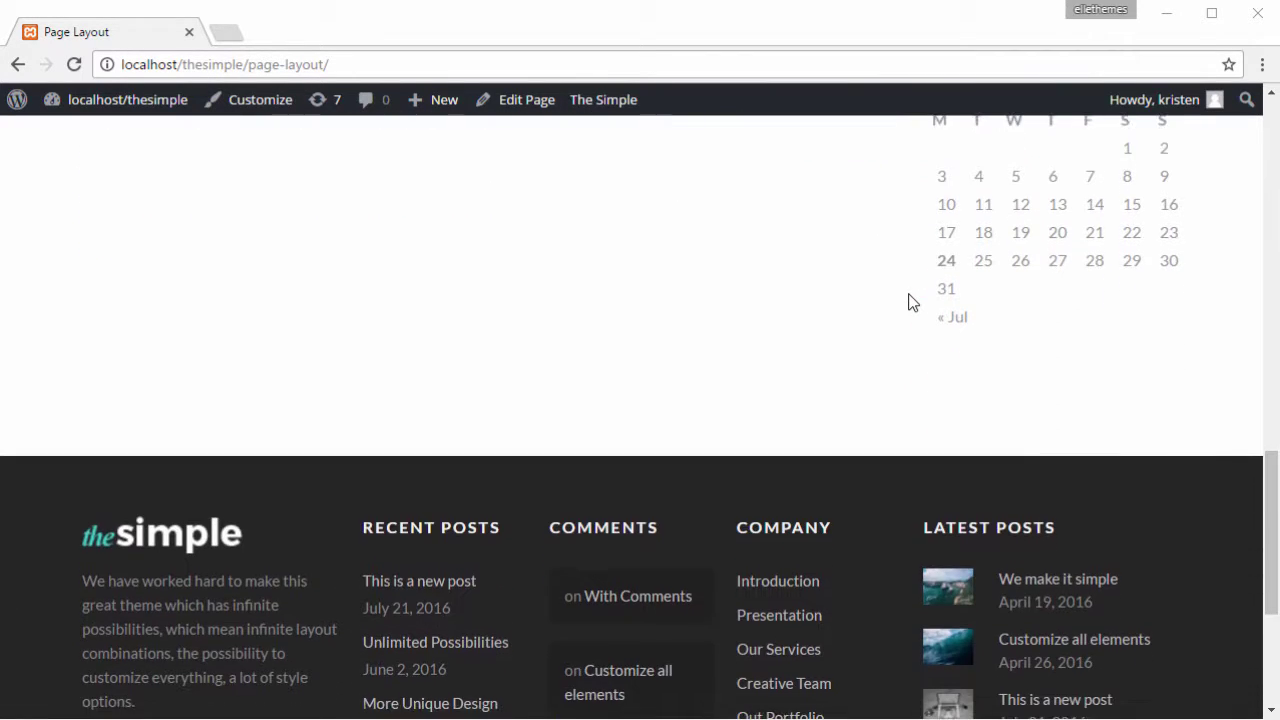
scroll(908, 302, "up", 1)
scroll(908, 302, "up", 5)
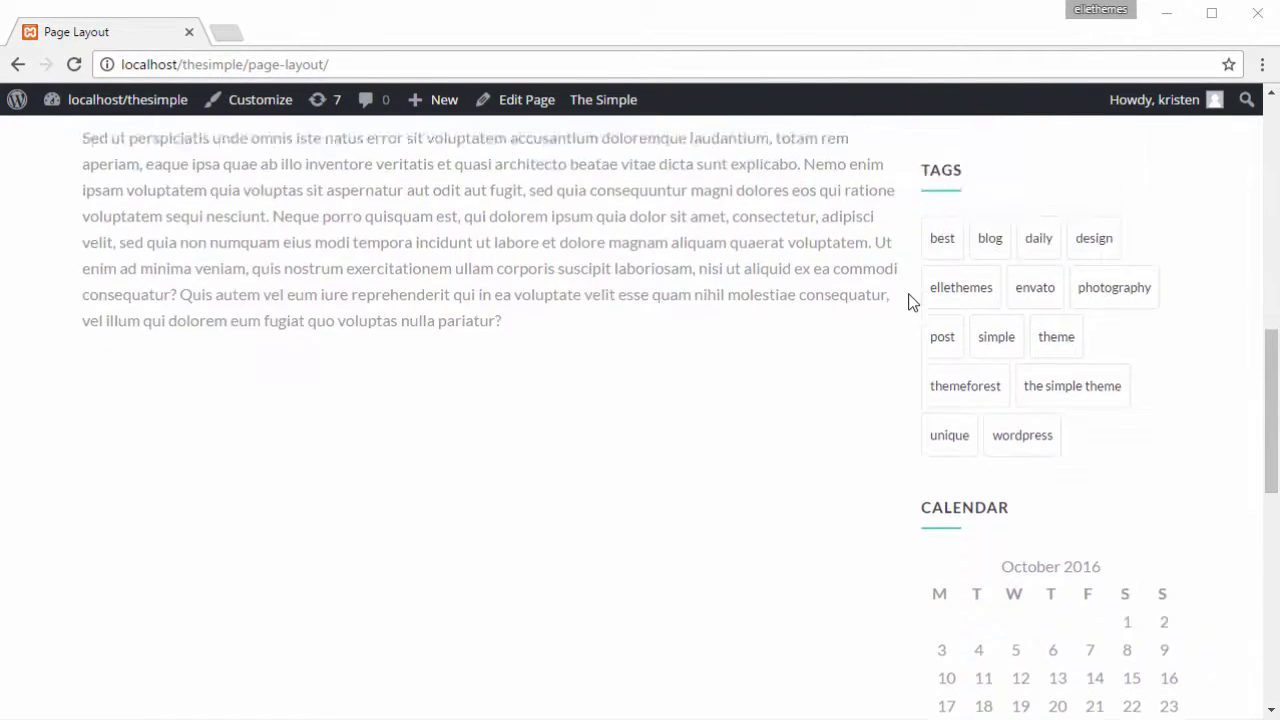
scroll(908, 302, "up", 2)
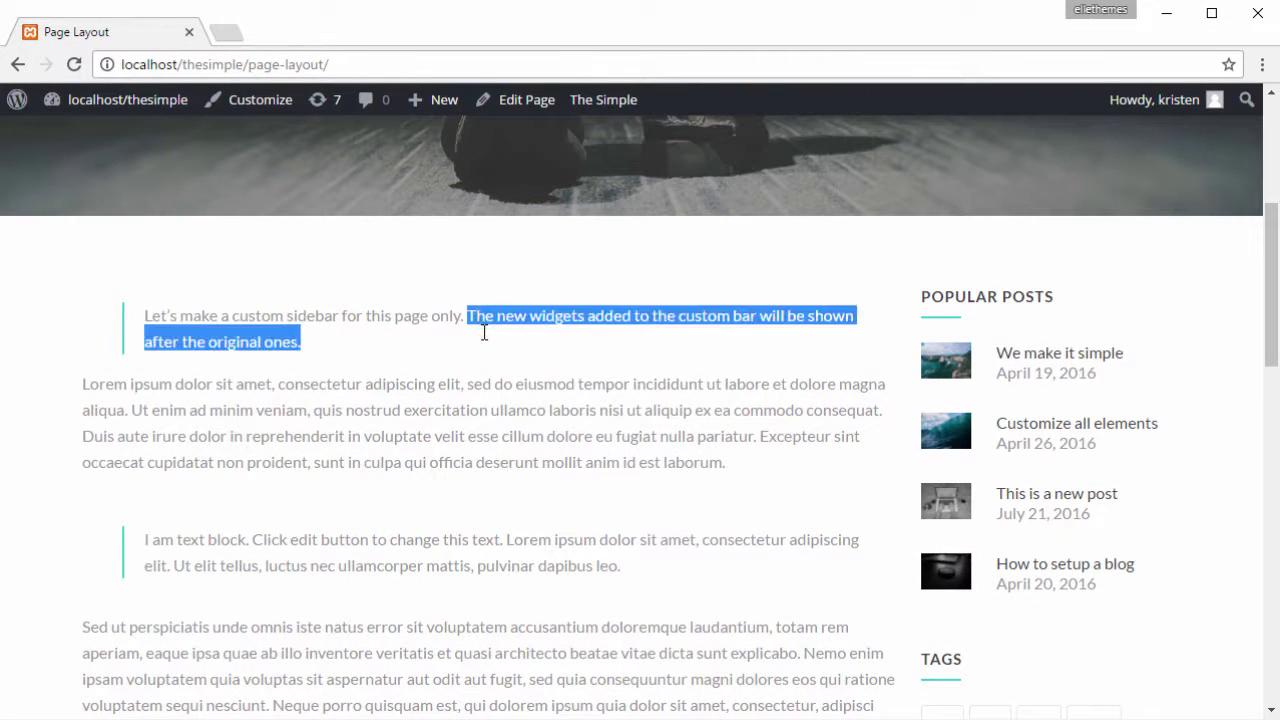
left_click(726, 331)
scroll(726, 331, "down", 5)
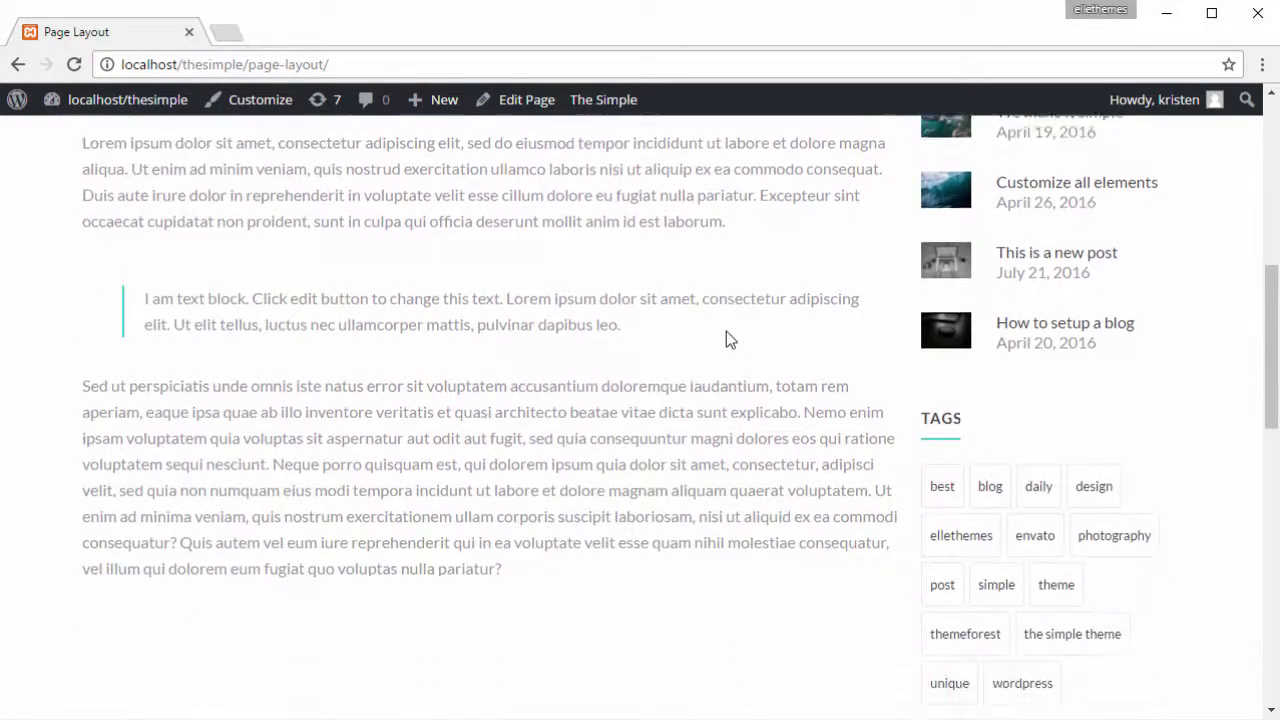
scroll(727, 333, "down", 3)
scroll(727, 333, "up", 5)
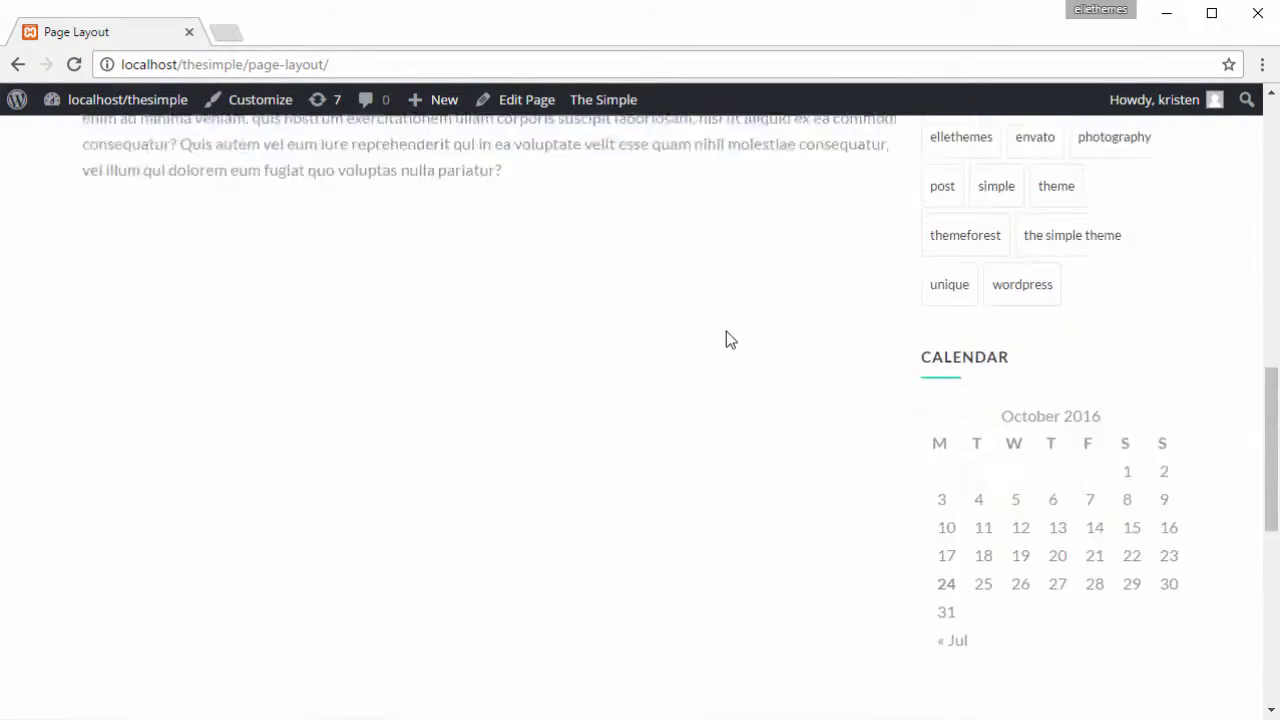
scroll(726, 331, "up", 8)
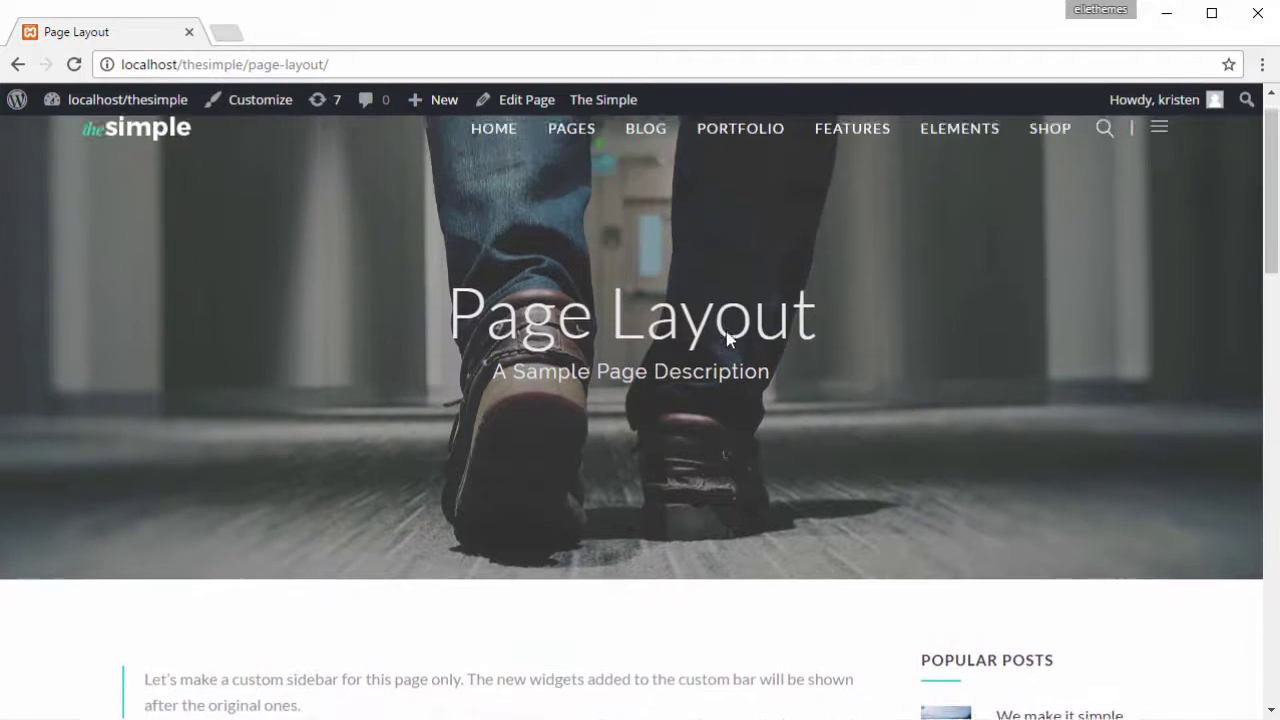